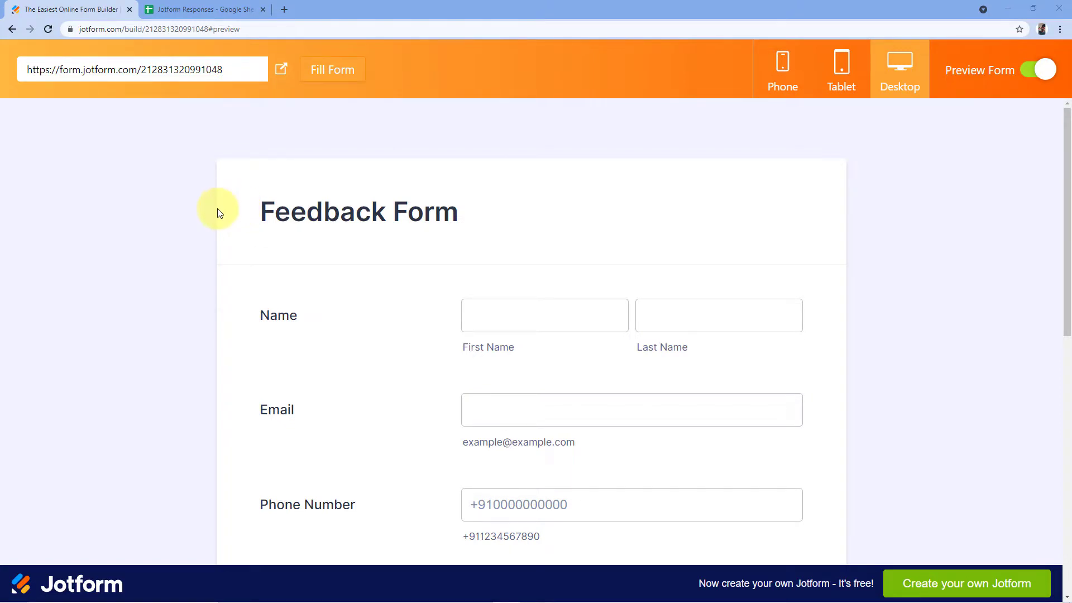
Step: Review the Feedback Form preview fields and confirm the Jotform Responses sheet is still empty
scroll(249, 190, down, 2)
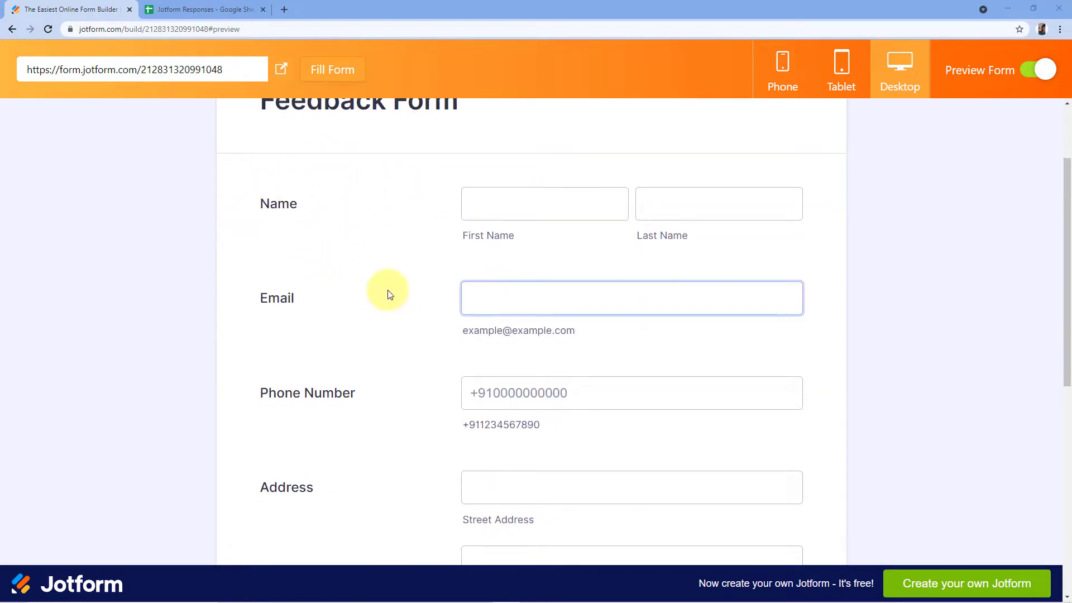
scroll(390, 294, down, 1)
scroll(394, 351, down, 3)
scroll(402, 350, down, 2)
scroll(409, 342, down, 2)
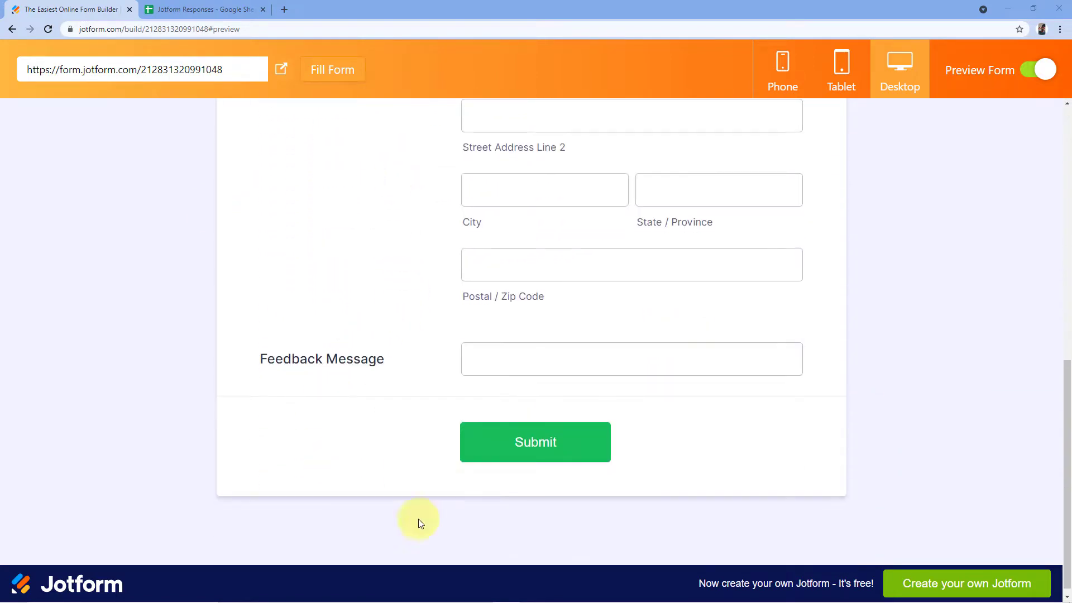
scroll(402, 446, up, 3)
scroll(408, 464, up, 1)
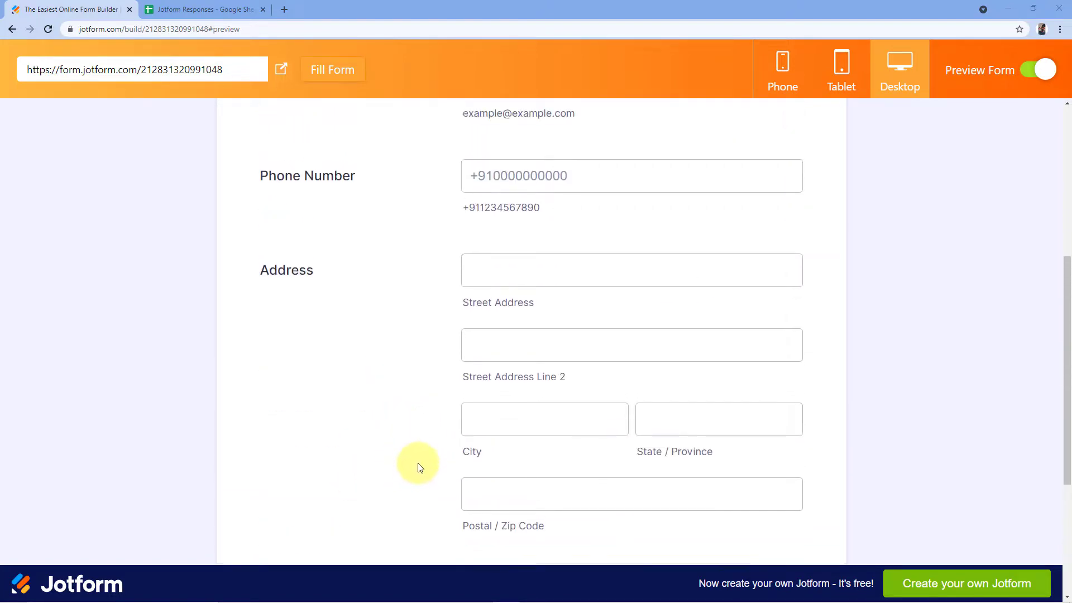
scroll(414, 467, up, 2)
scroll(443, 472, up, 2)
scroll(409, 292, up, 1)
scroll(407, 309, up, 2)
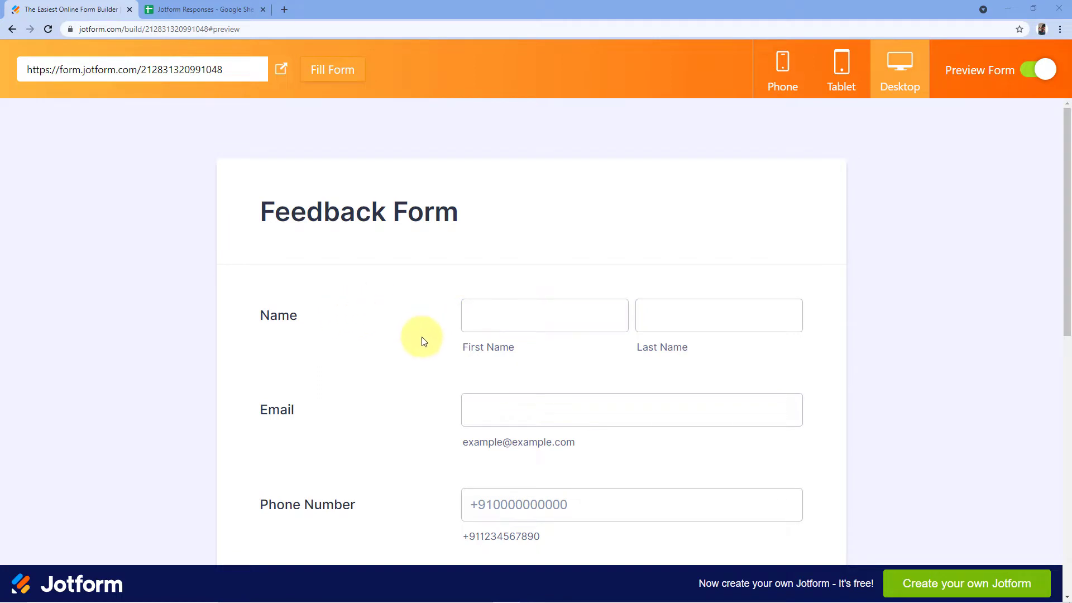
click(217, 4)
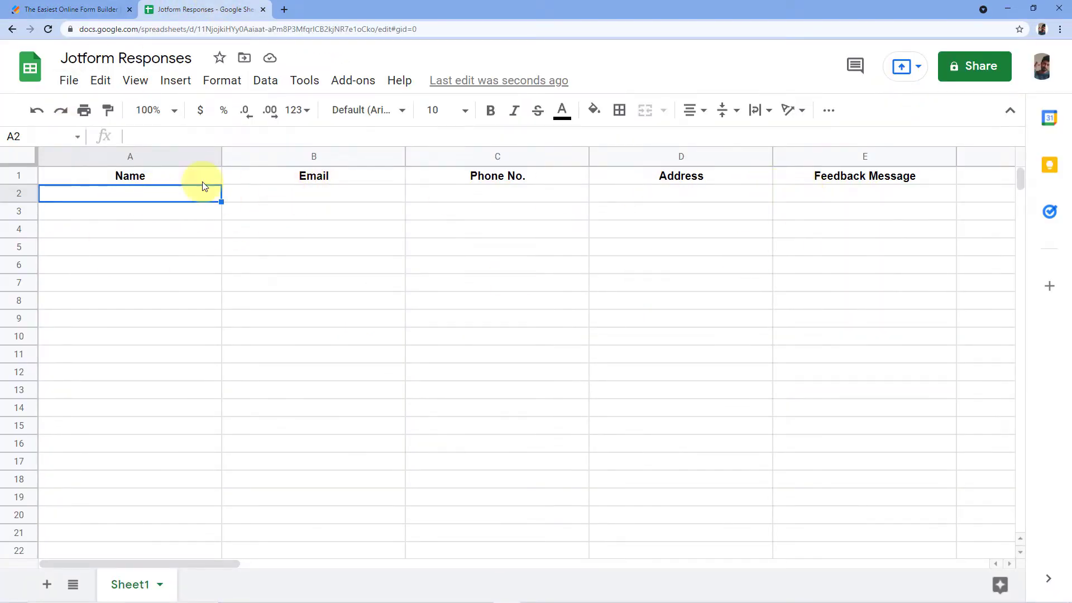
click(81, 9)
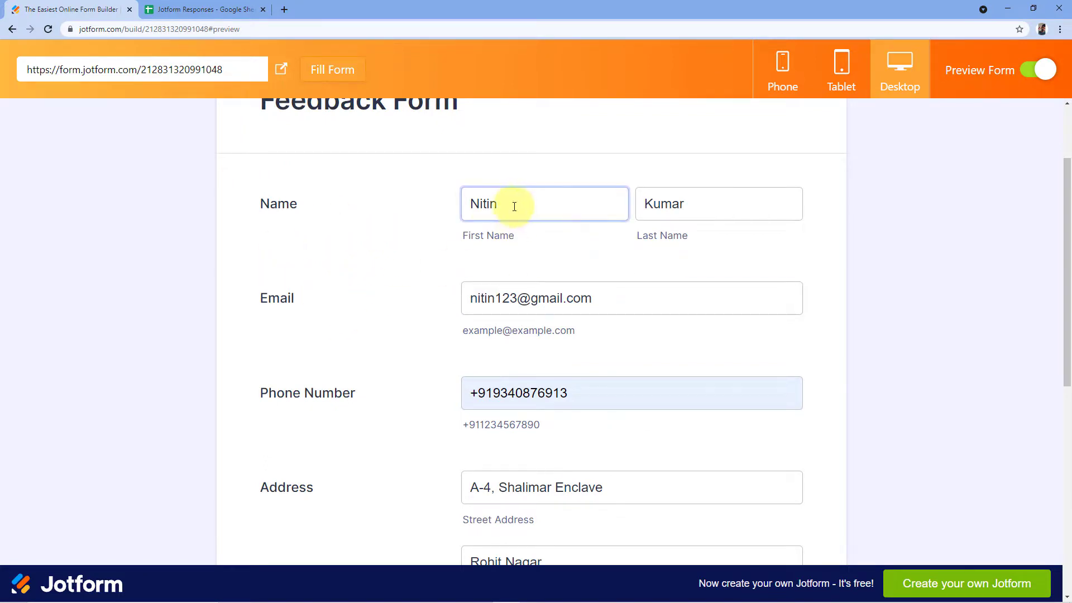
Step: Complete the remaining fields with the message 'This is a real time example.' and submit the form
key(Tab)
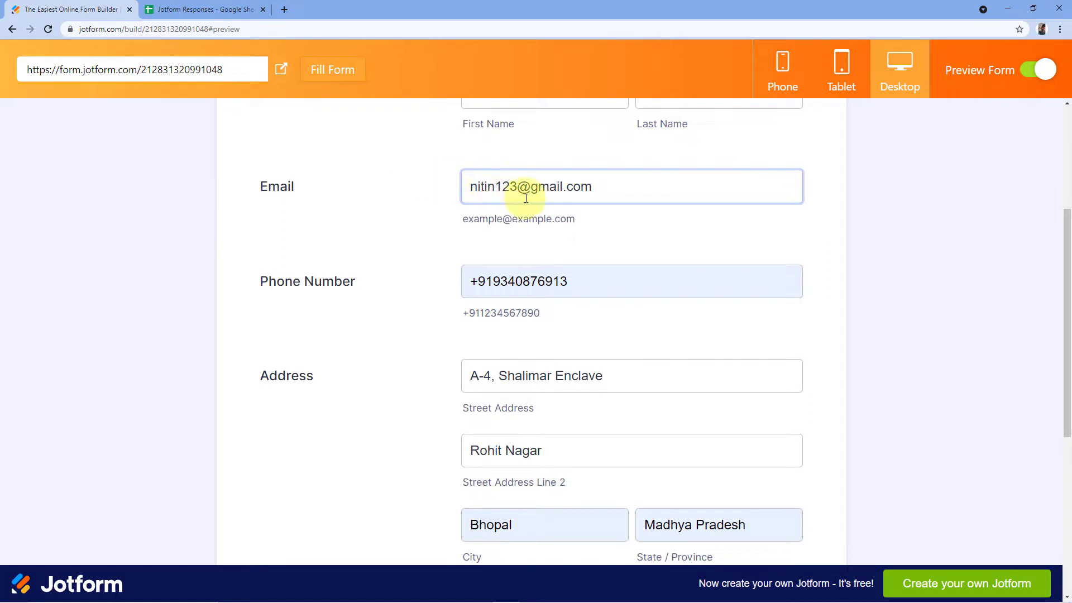
scroll(418, 287, down, 1)
scroll(438, 271, down, 1)
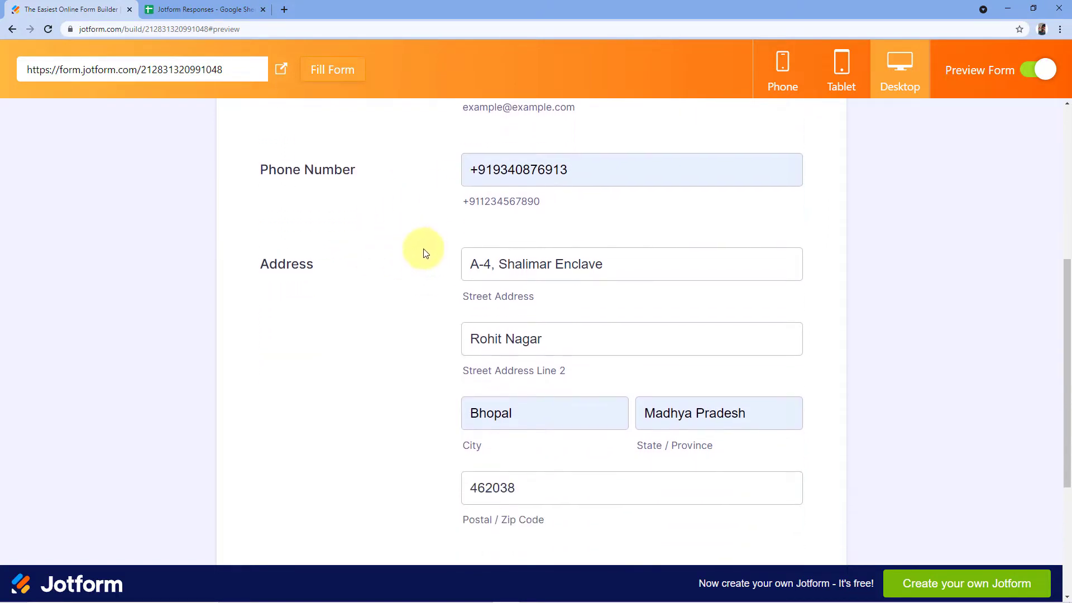
scroll(424, 249, down, 1)
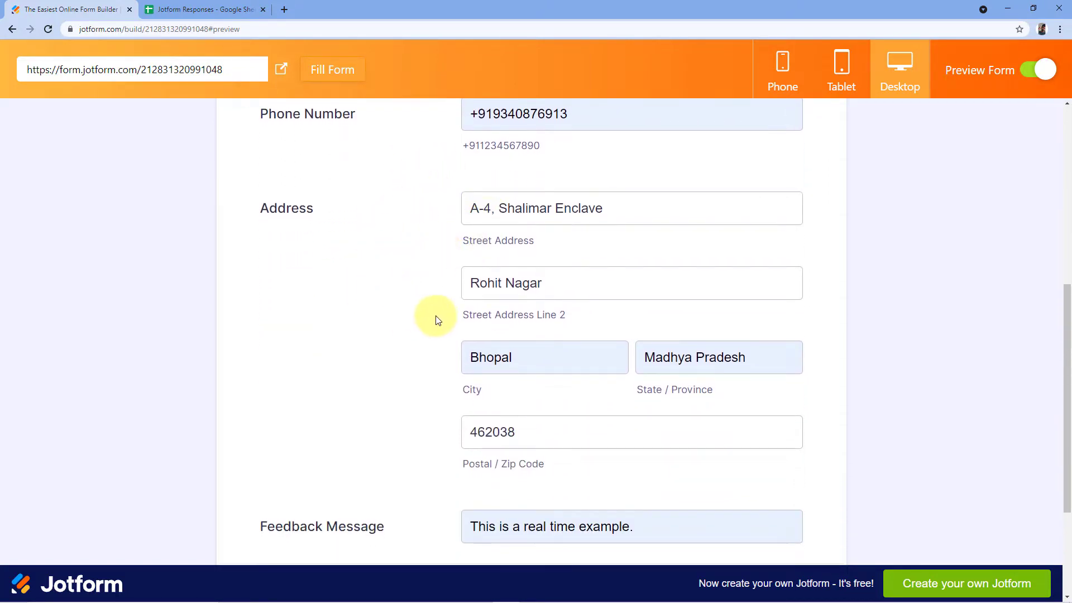
scroll(436, 312, down, 2)
scroll(431, 307, down, 1)
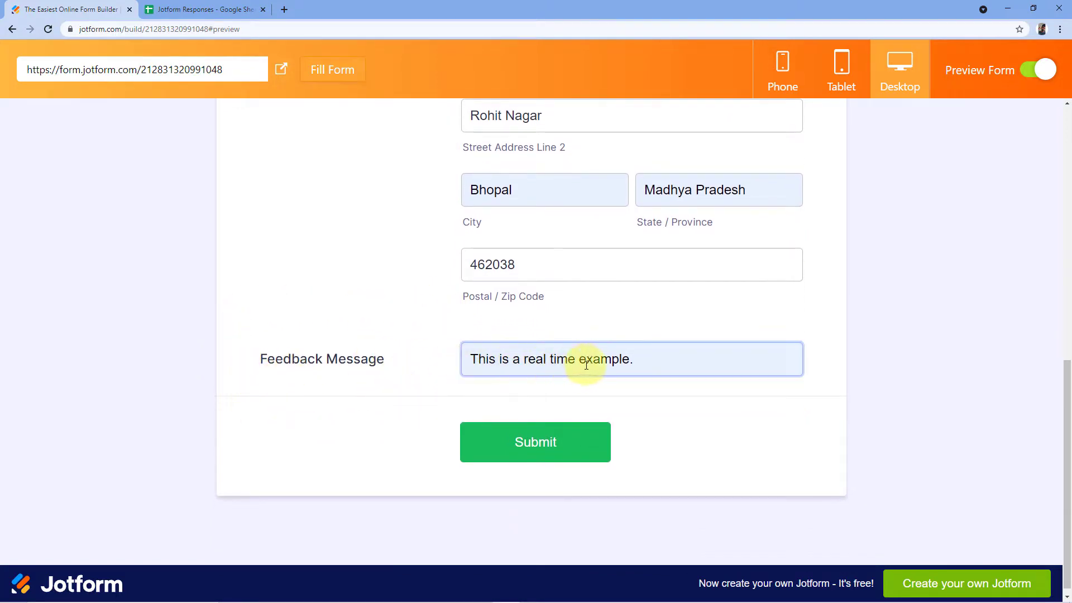
scroll(406, 326, up, 1)
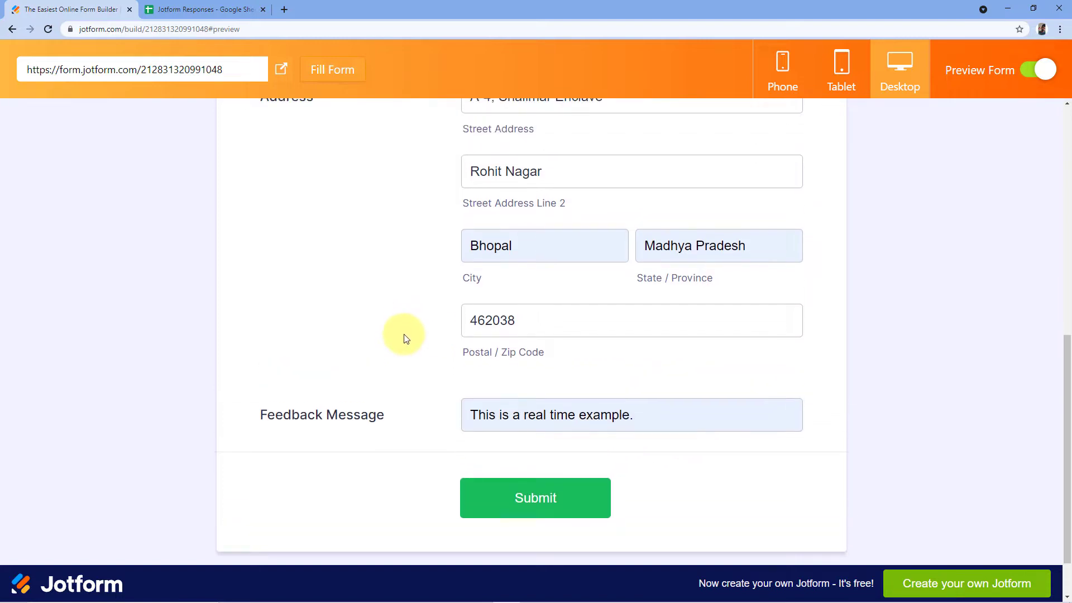
click(546, 511)
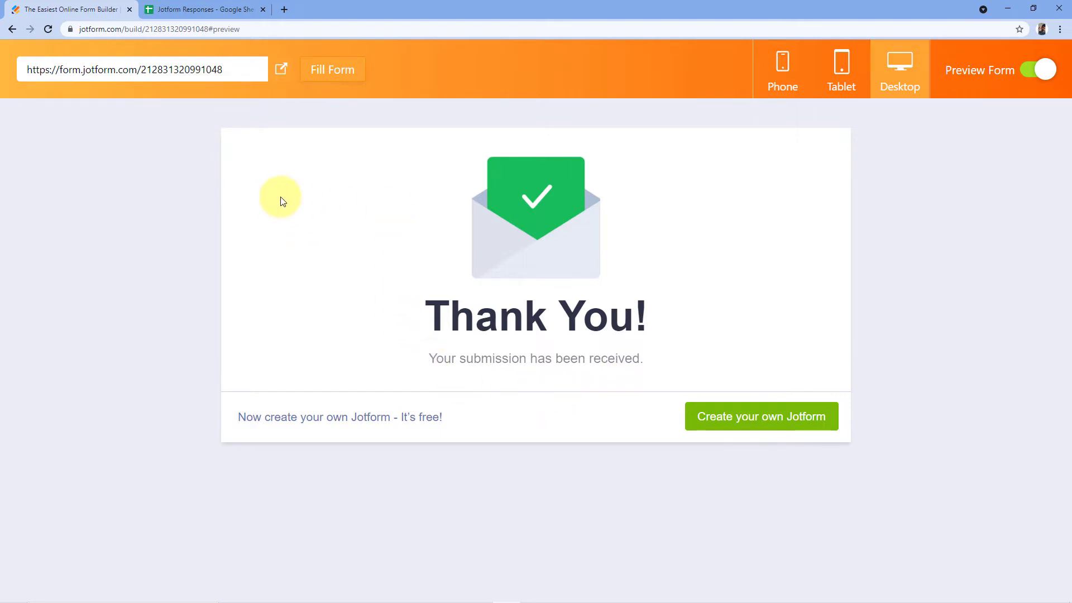
Step: Select row 2 of the Jotform Responses sheet and remove its bold formatting
click(245, 7)
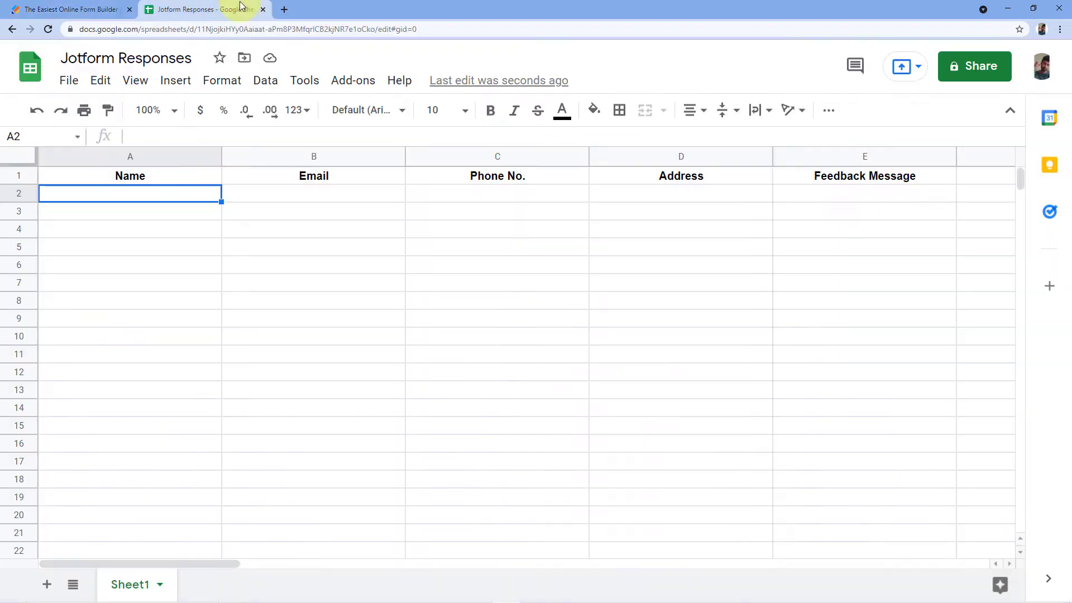
click(25, 207)
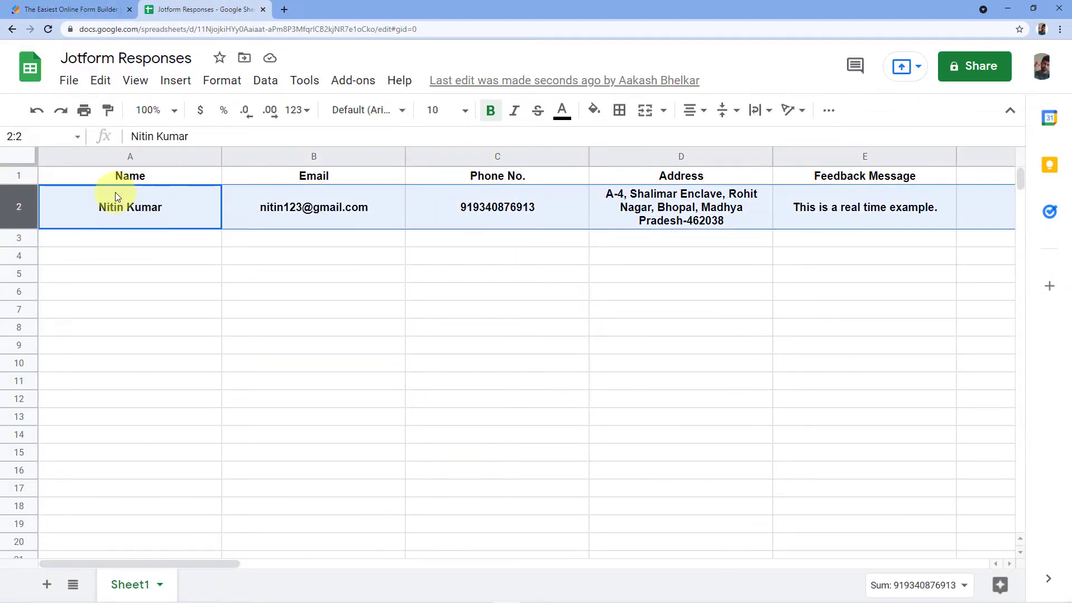
click(490, 110)
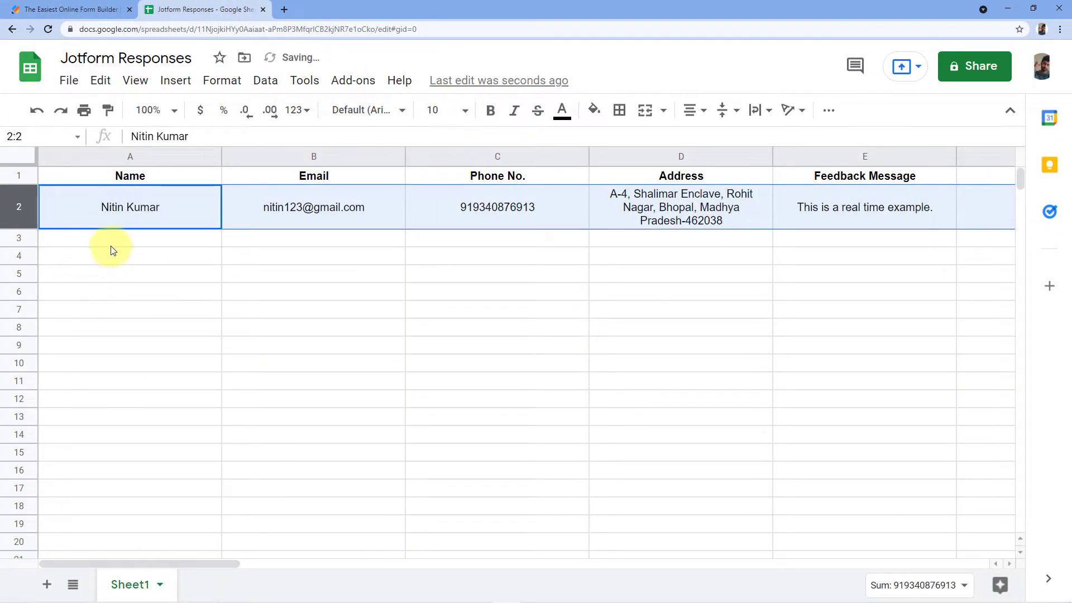
click(89, 238)
click(144, 215)
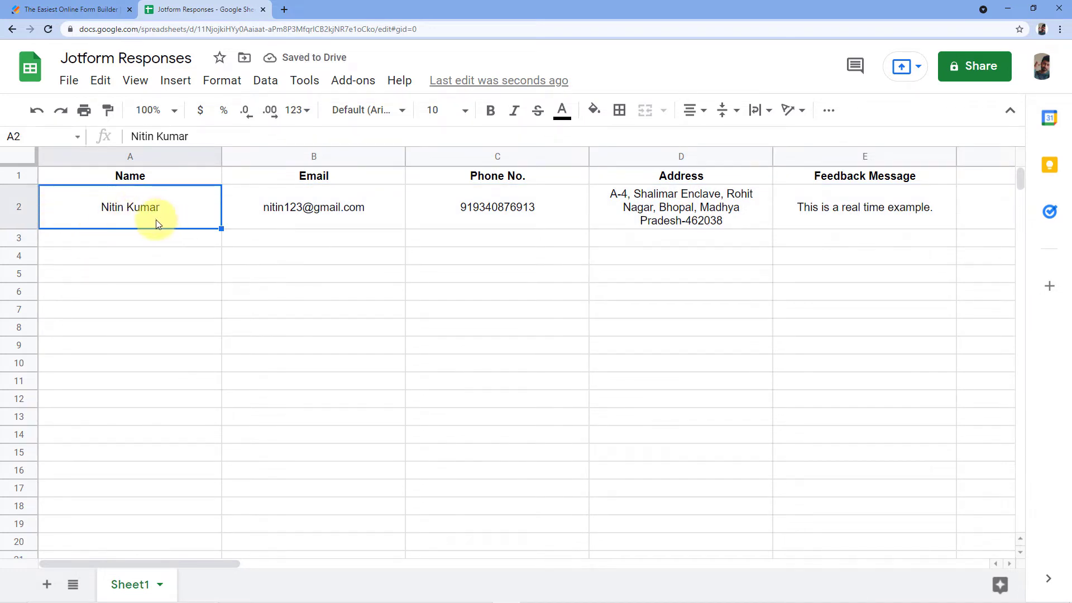
click(56, 9)
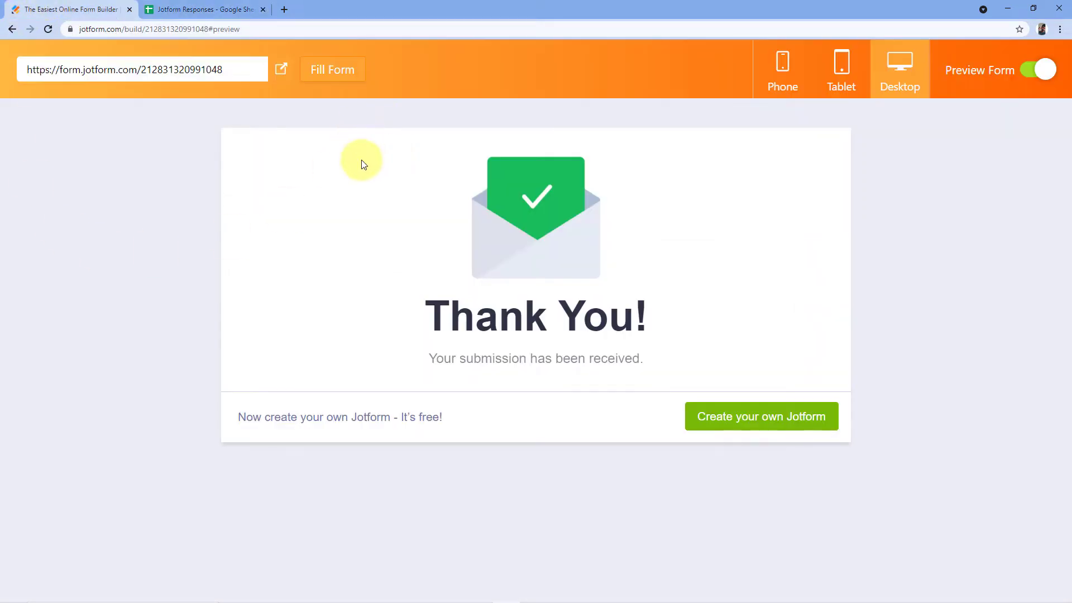
Step: Verify the submitted e-mail, phone, address and feedback values in cells B2–E2
click(196, 10)
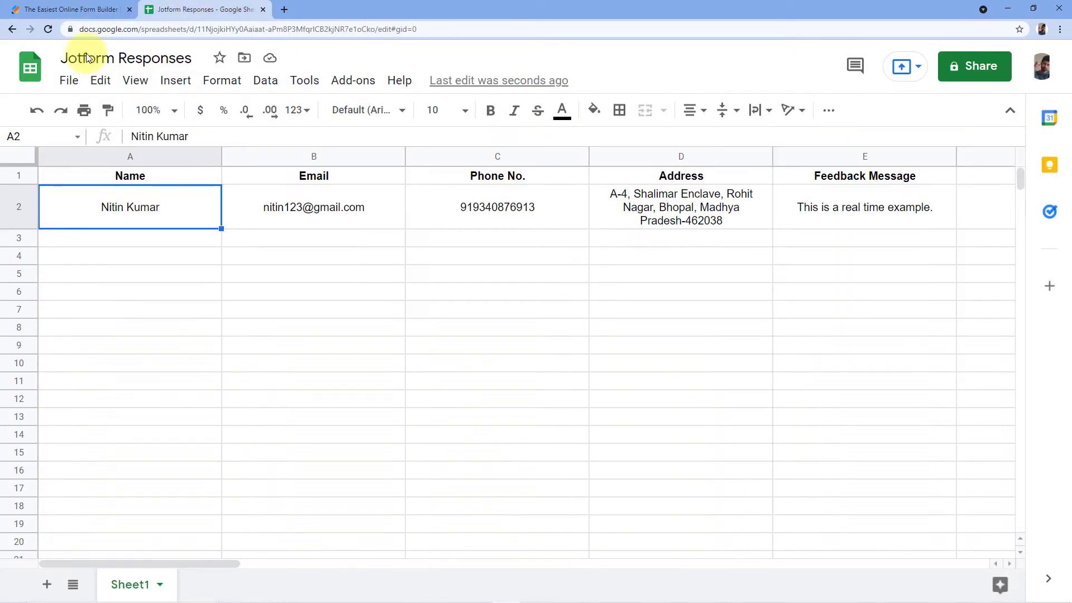
click(309, 215)
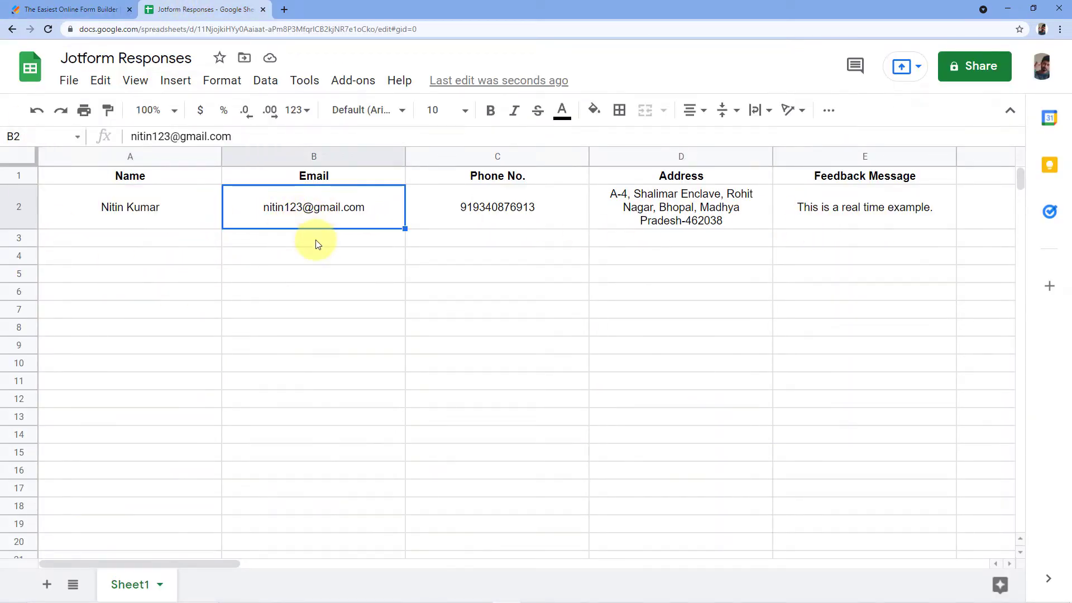
click(493, 217)
click(705, 216)
click(863, 216)
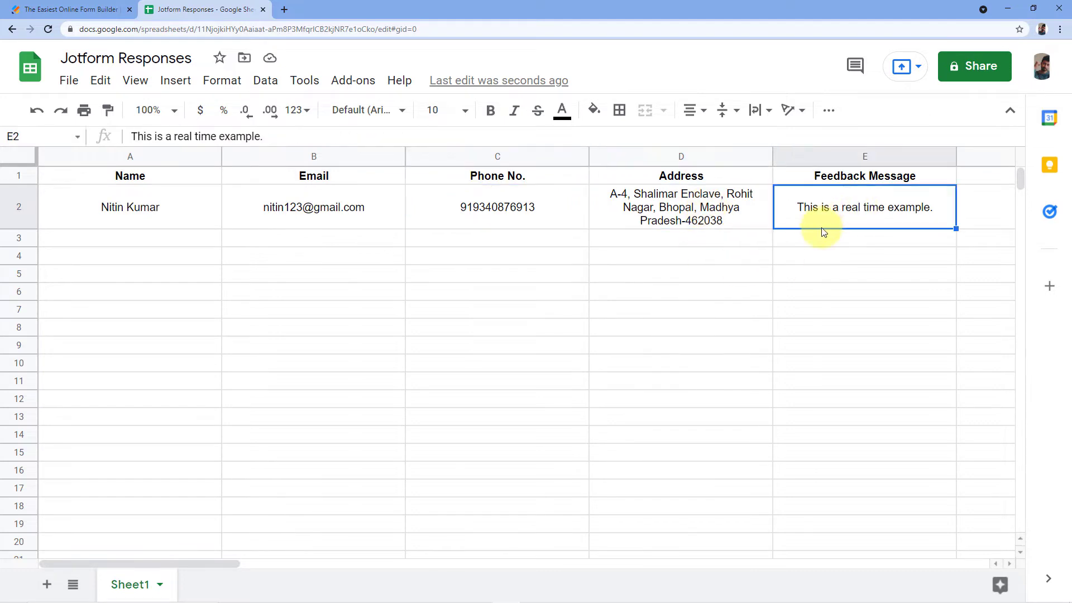
click(173, 210)
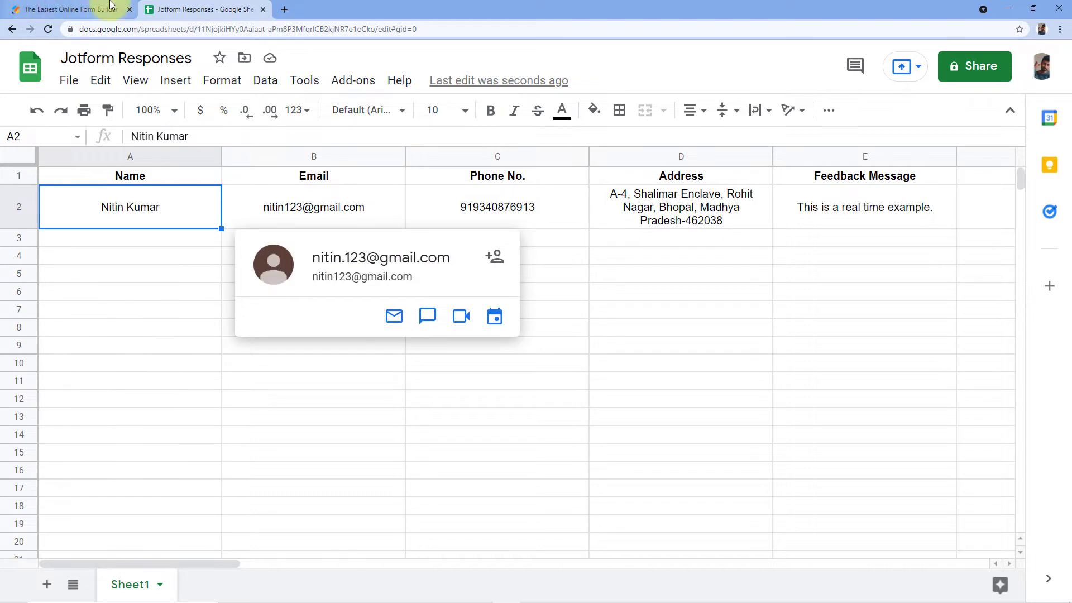
click(96, 6)
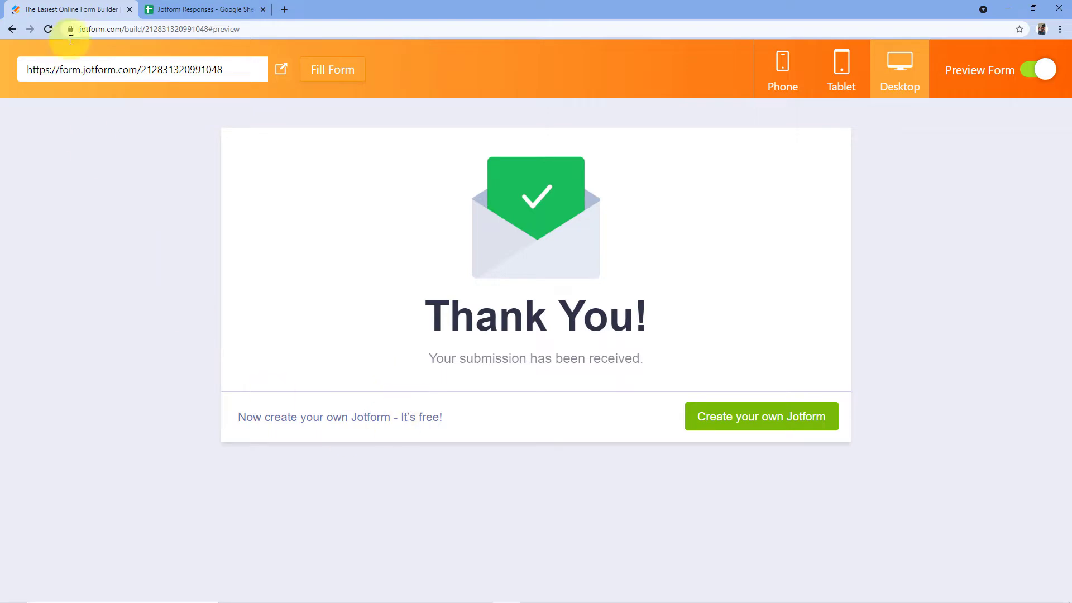
Step: Switch to the Jotform Responses sheet in Google Sheets
click(212, 9)
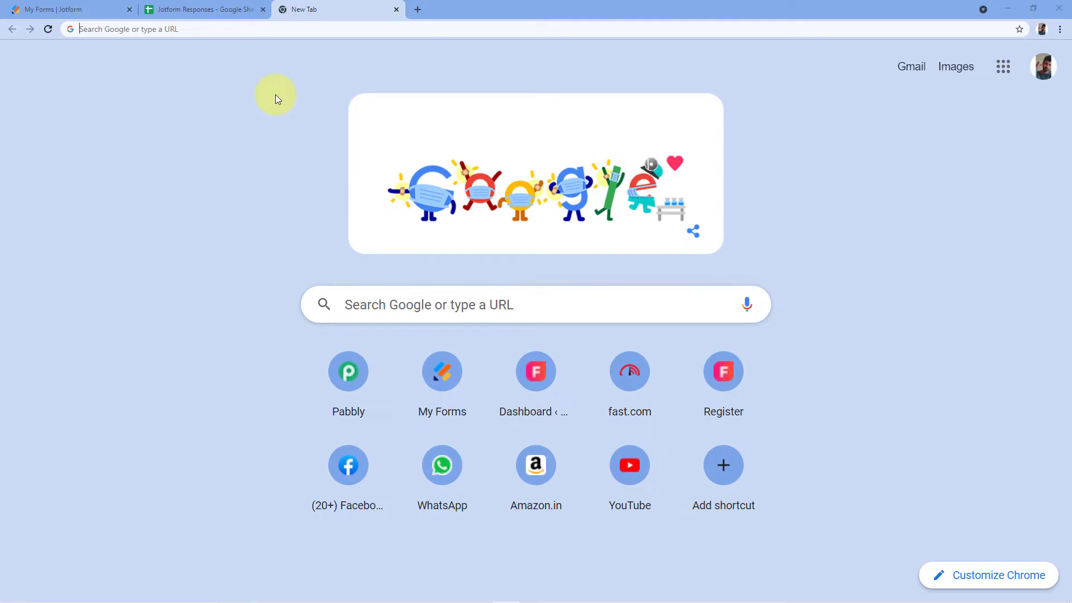
Step: Go to pabbly.com, open the Pabbly Connect product page and sign in
text(pa)
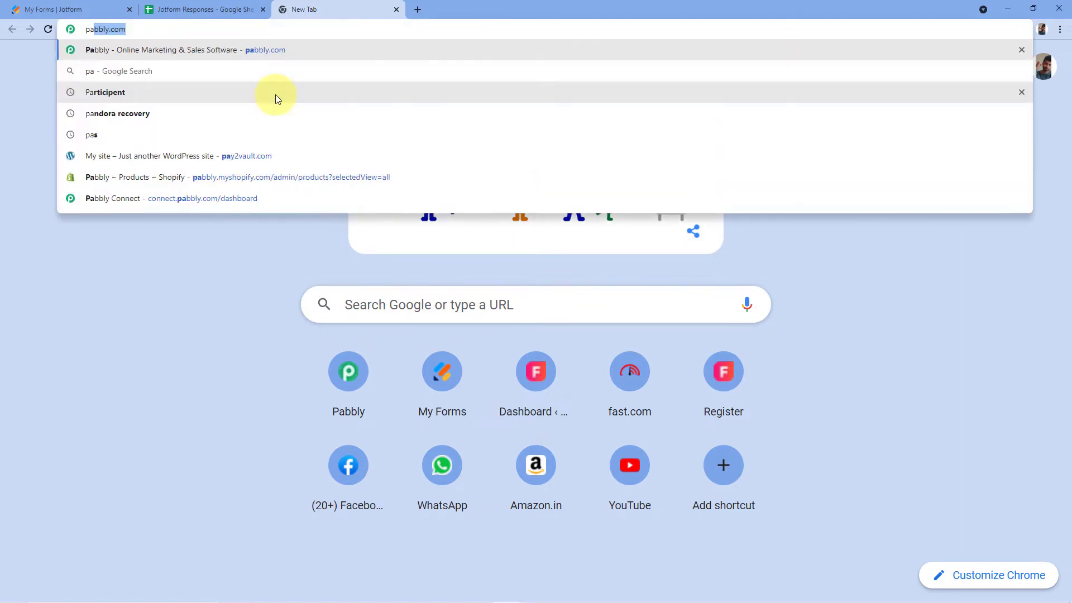
text(bbly.com)
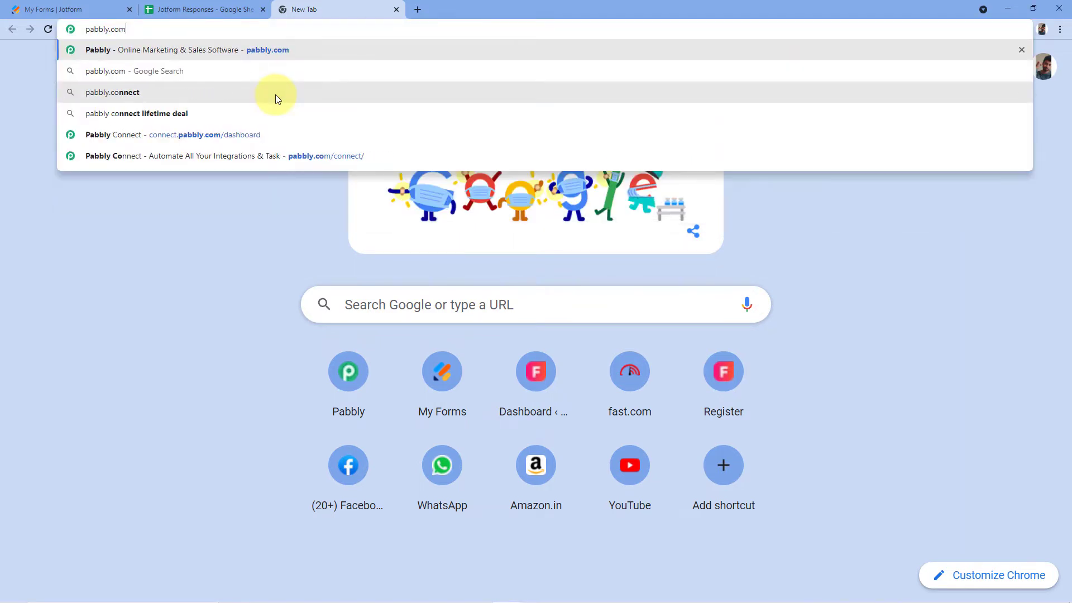
key(Return)
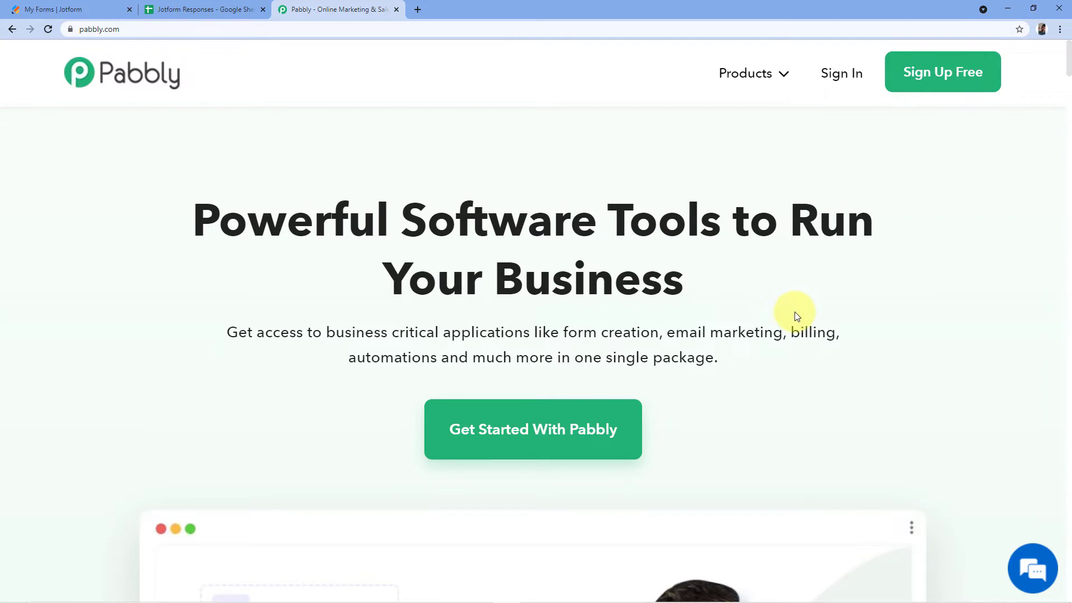
click(747, 74)
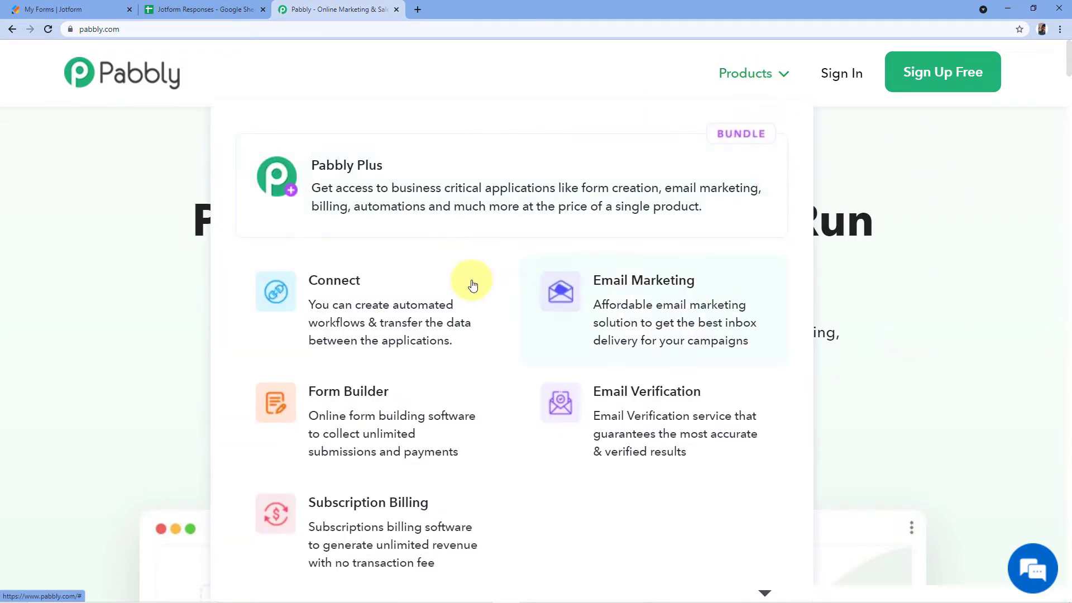
click(392, 285)
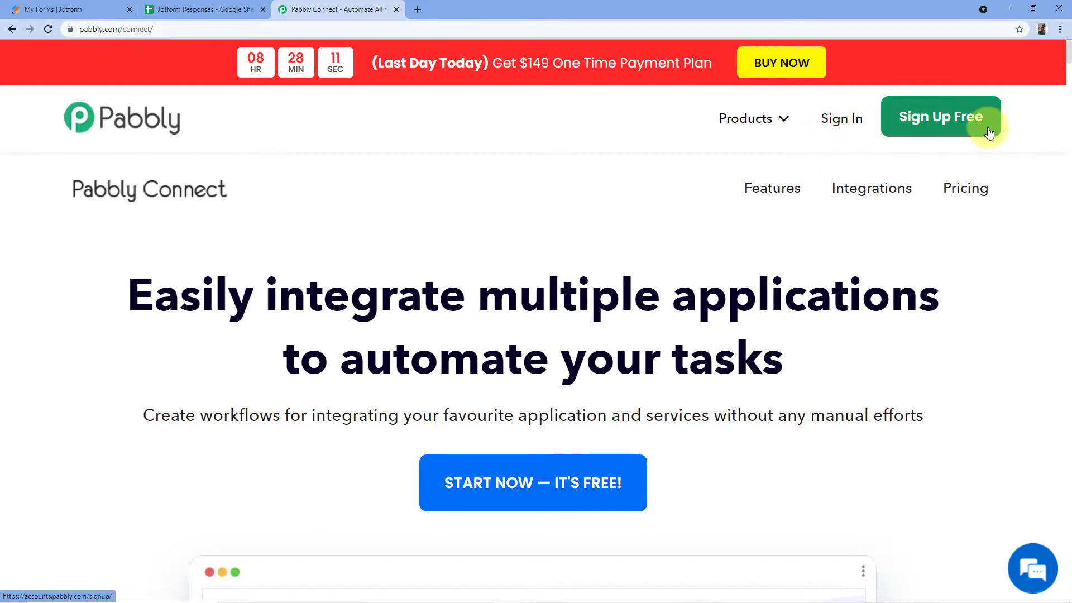
click(843, 123)
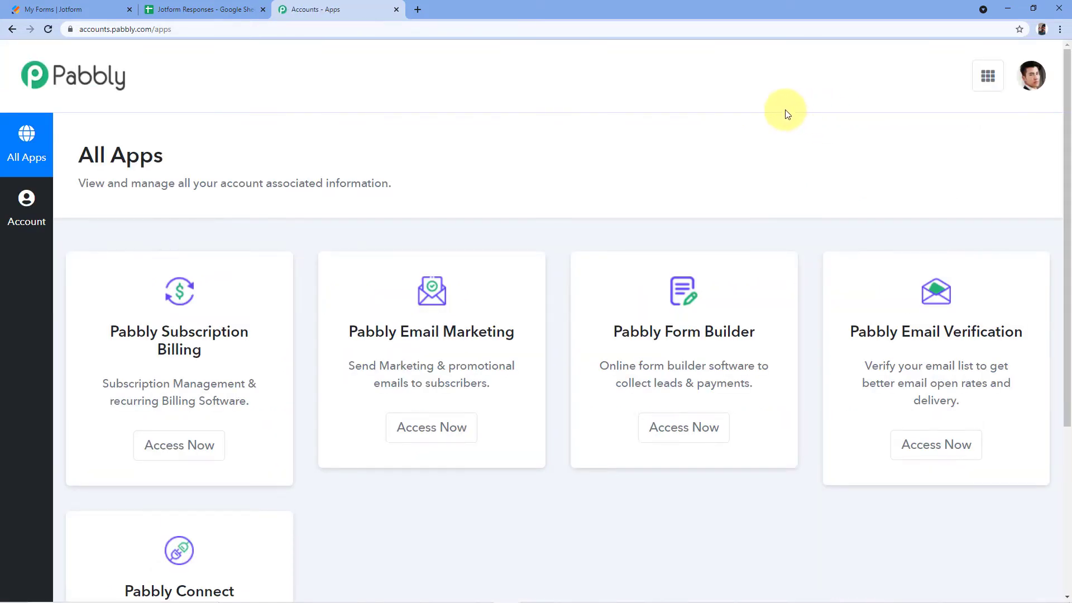
Step: Open Pabbly Connect and create a workflow named 'Jotform to Google Sheets'
scroll(789, 111, down, 4)
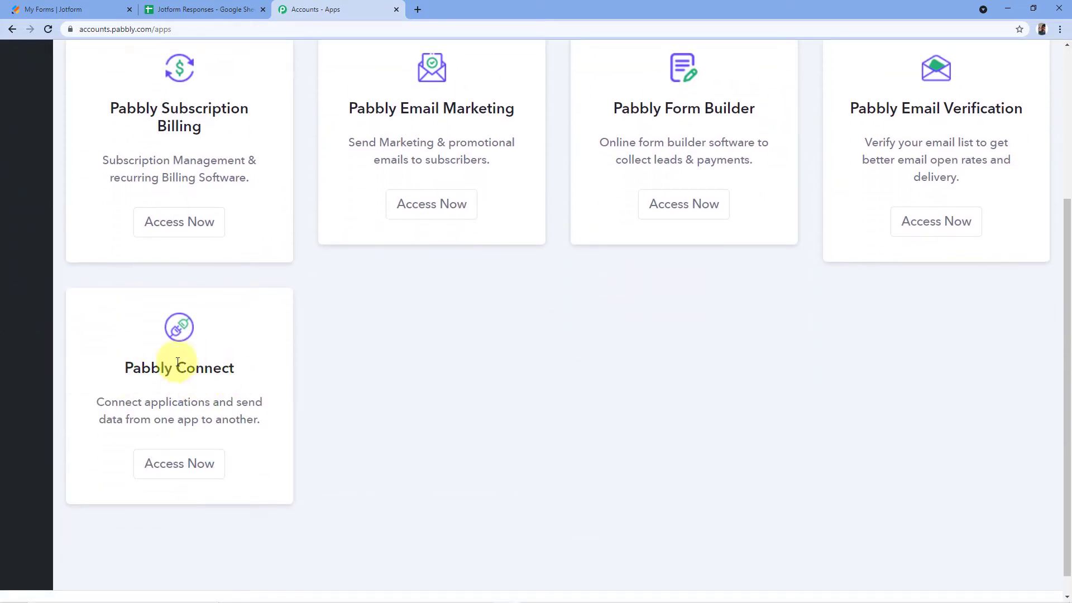
click(174, 472)
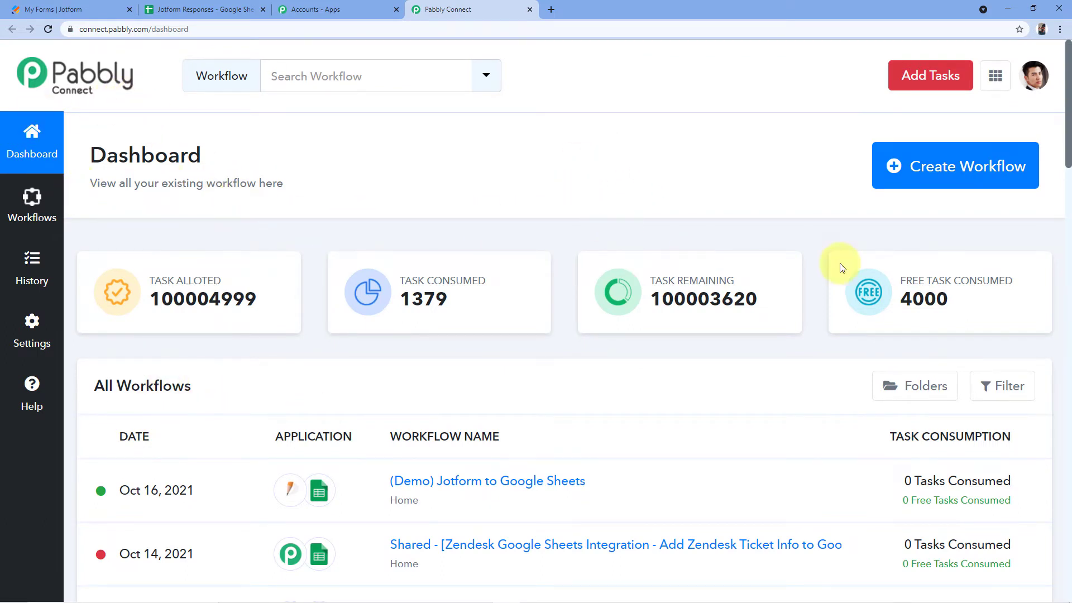
click(952, 166)
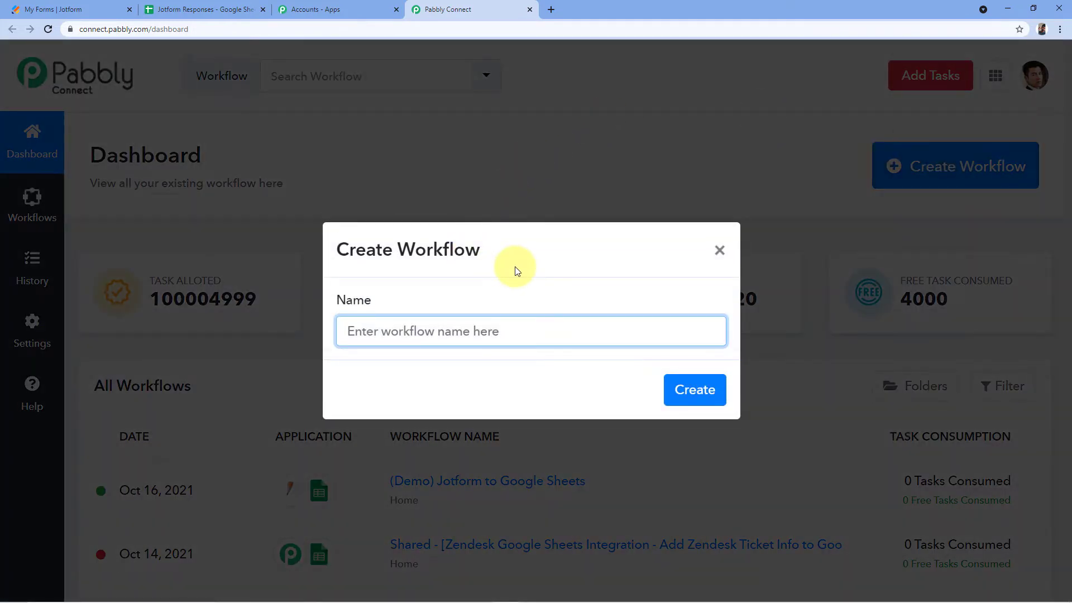
text(Jot)
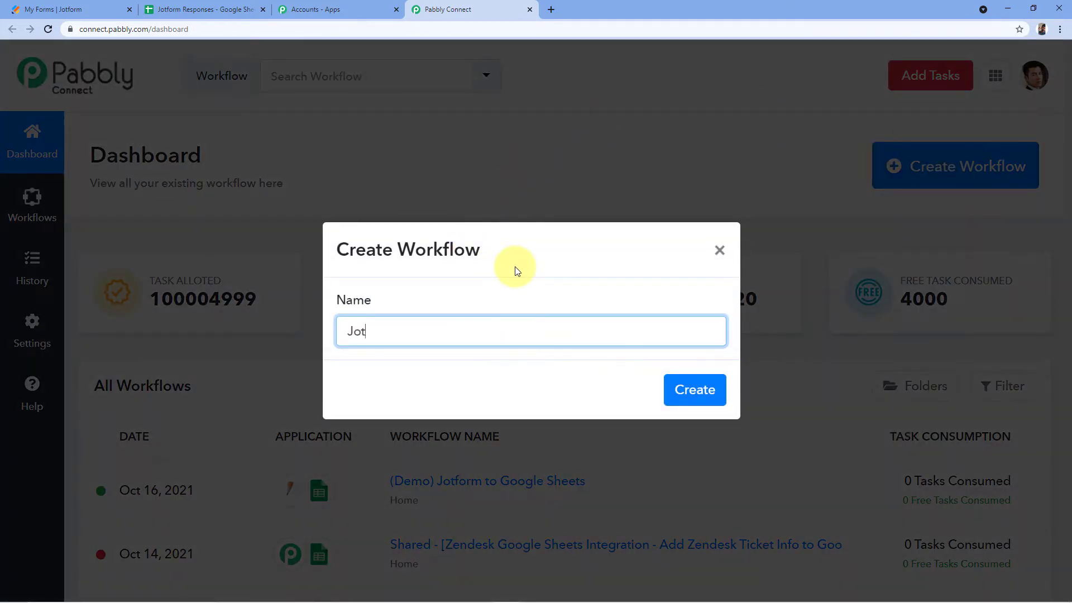
text(form to Goo)
text(gle Sheets)
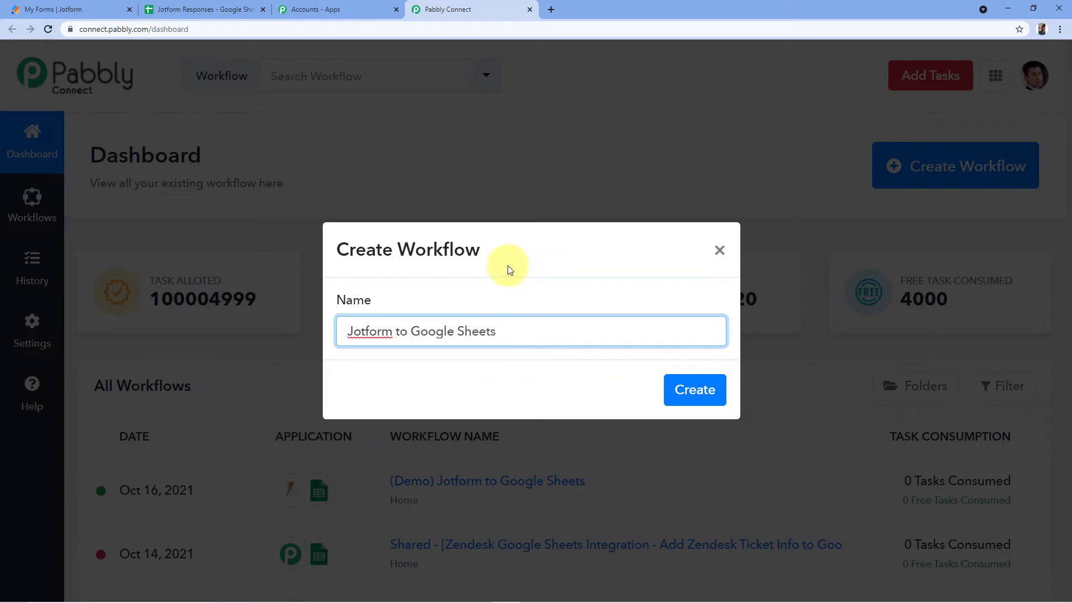
click(695, 394)
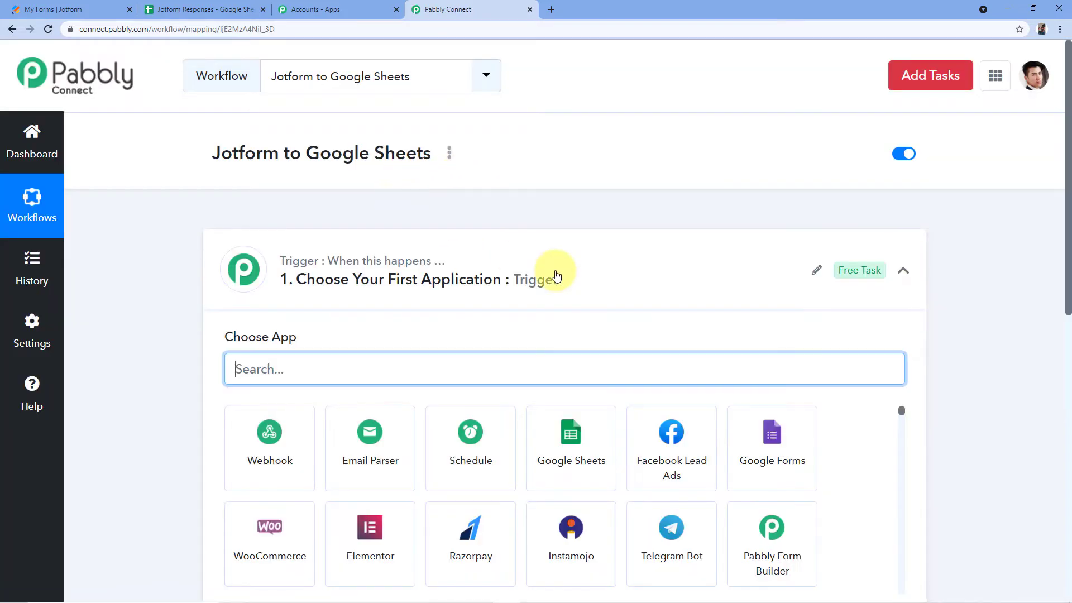
Step: Search for Jotform in the trigger's app chooser and select JotForm as the trigger app
click(555, 271)
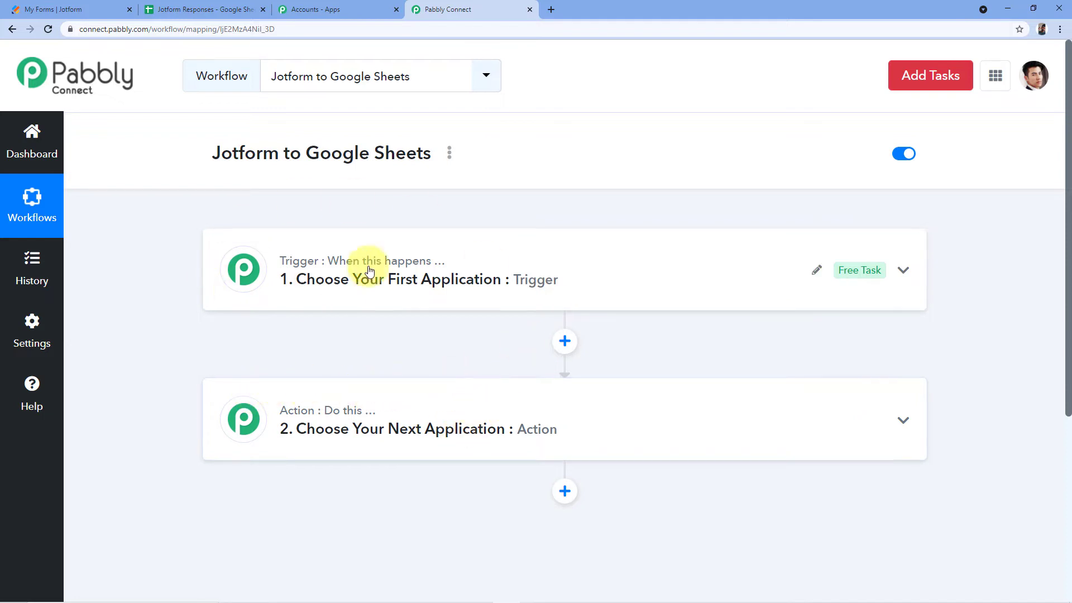
click(342, 274)
scroll(358, 330, down, 1)
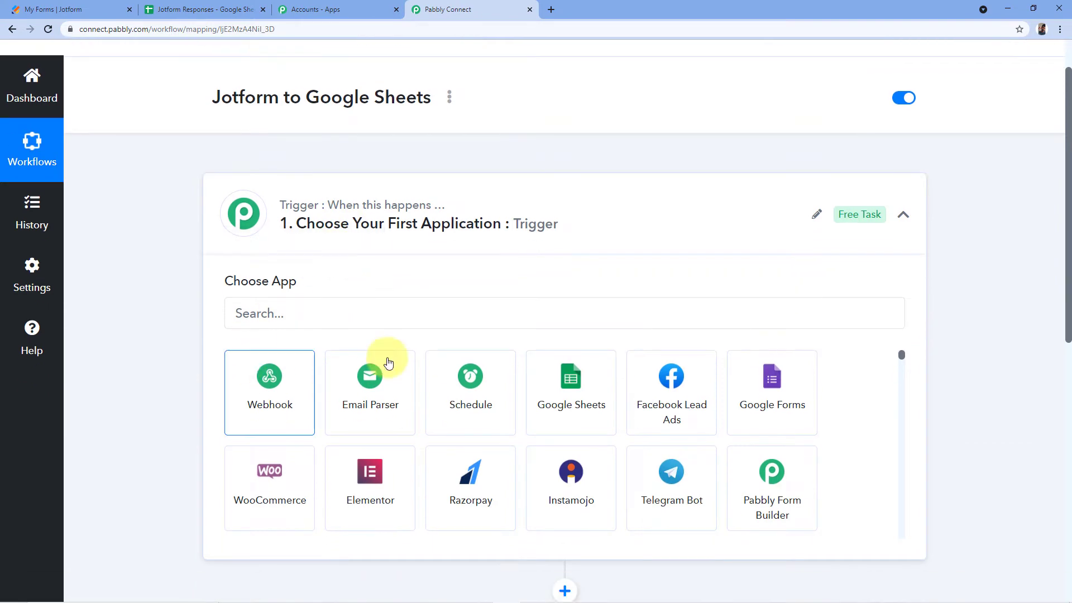
click(296, 317)
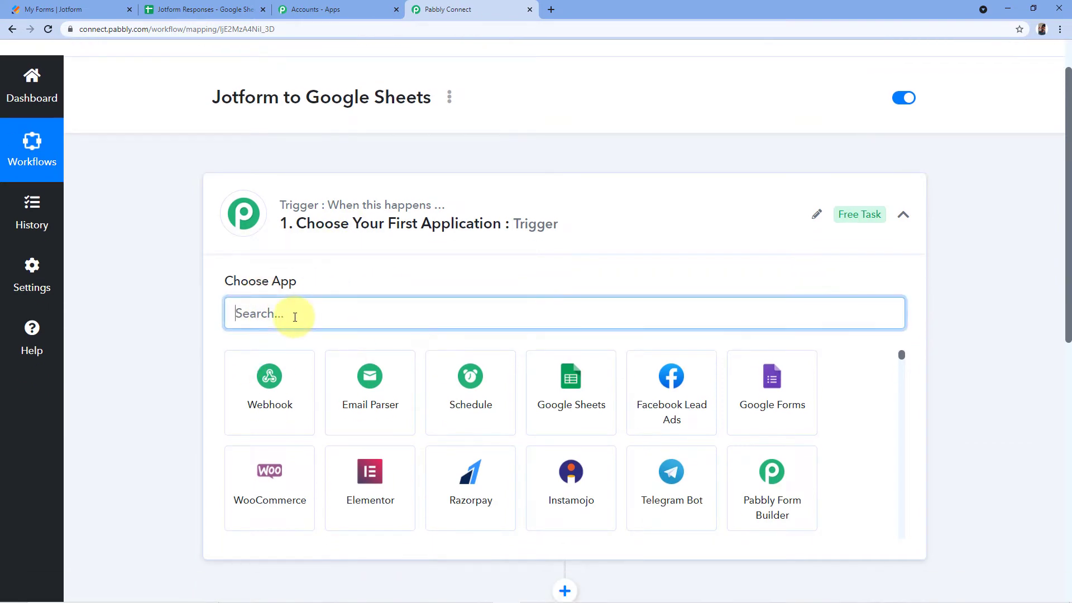
text(Jot)
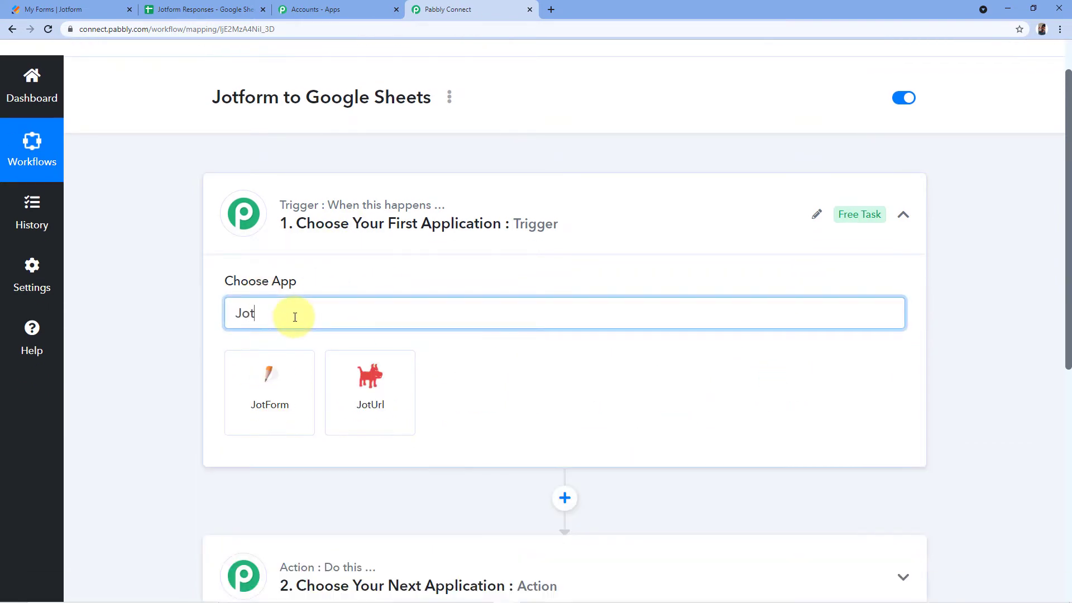
text(form)
click(279, 409)
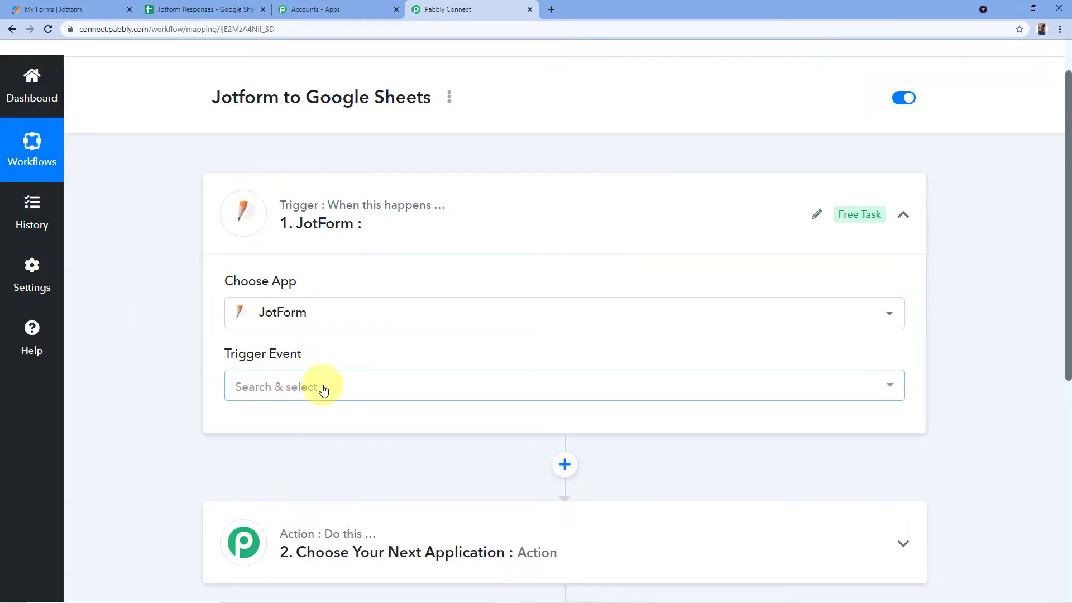
Step: Set the JotForm trigger event to New Response and scroll to reveal its webhook URL
click(261, 390)
click(287, 461)
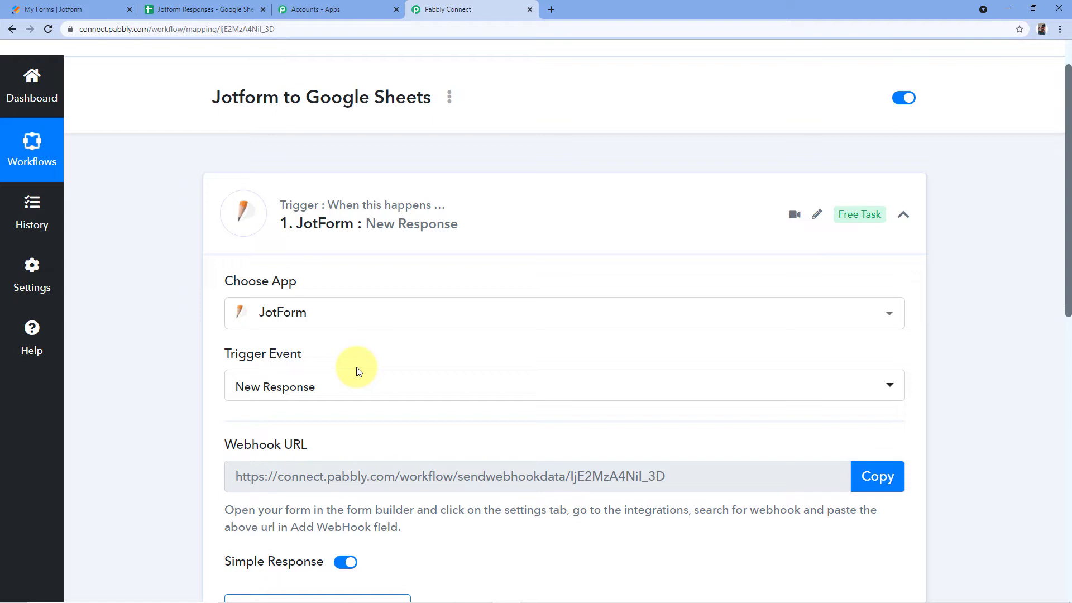
scroll(350, 335, down, 2)
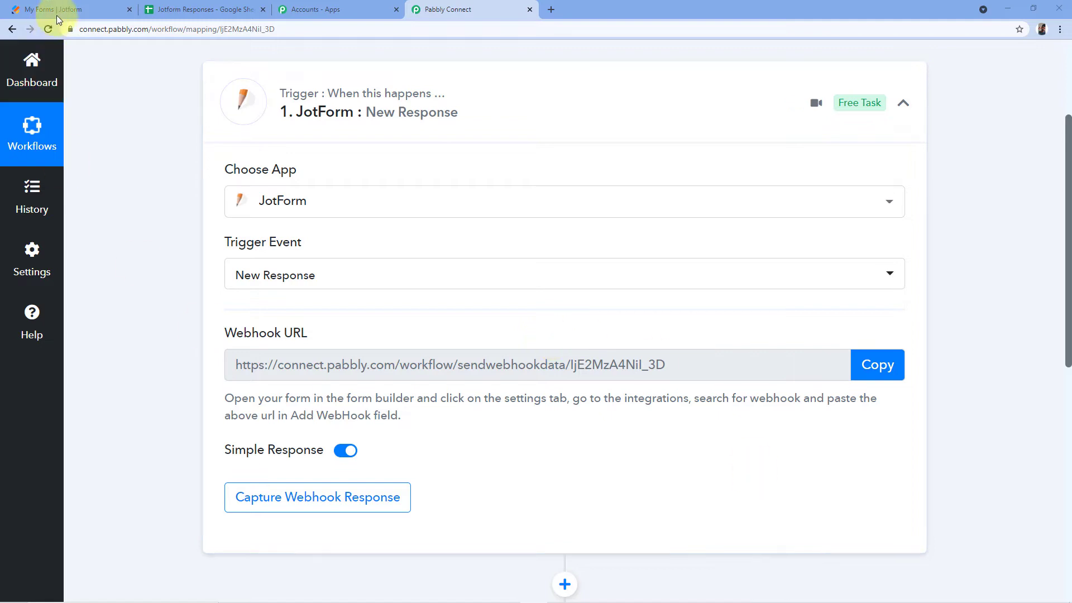
click(95, 8)
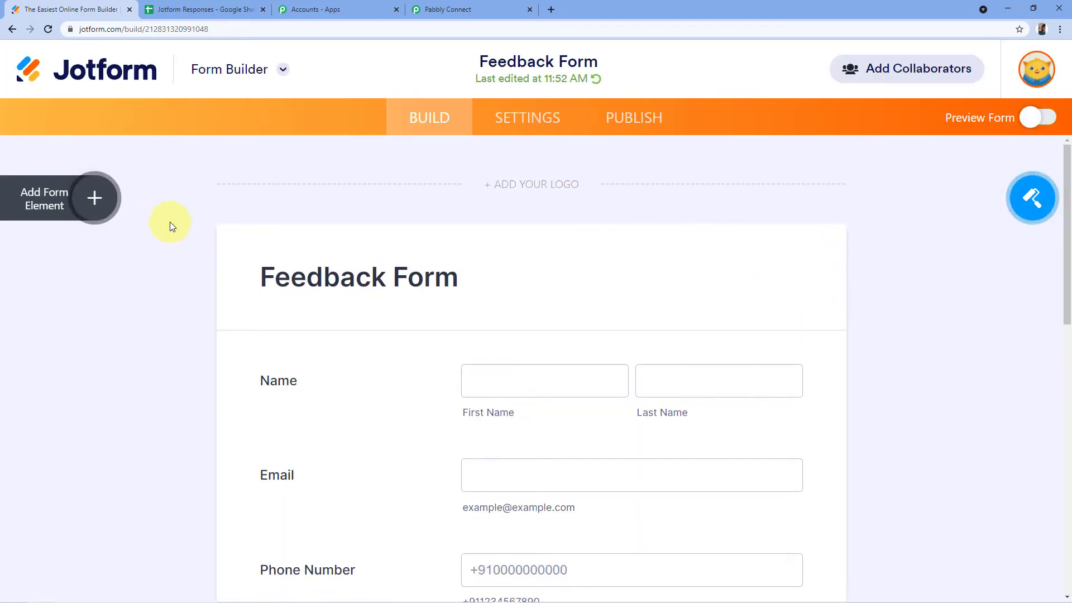
Step: Scroll through the Feedback Form's fields in the Form Builder and back to the top
scroll(189, 189, down, 3)
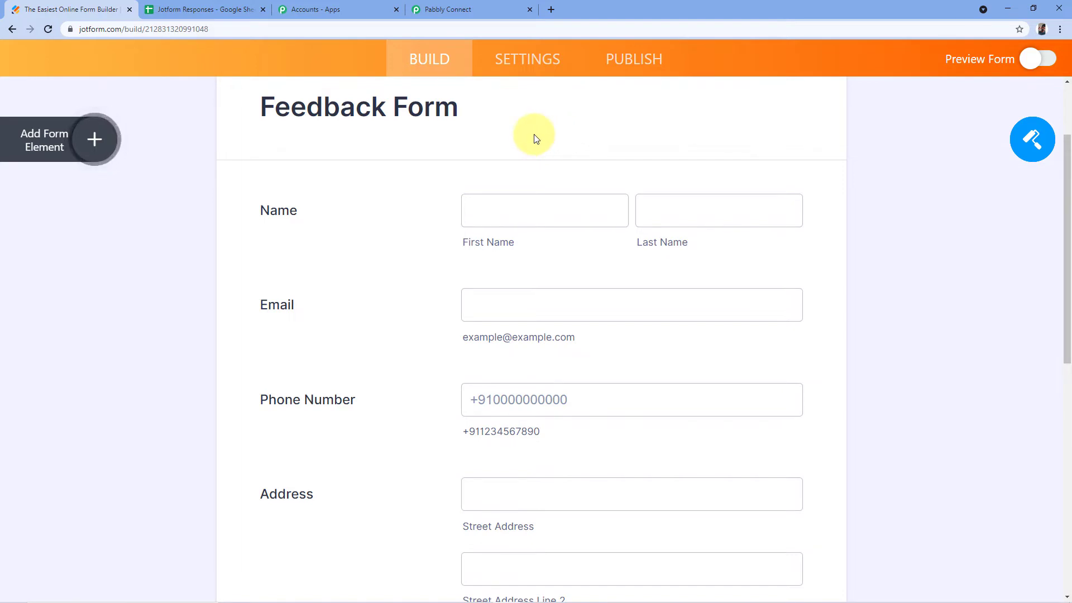
scroll(407, 203, down, 1)
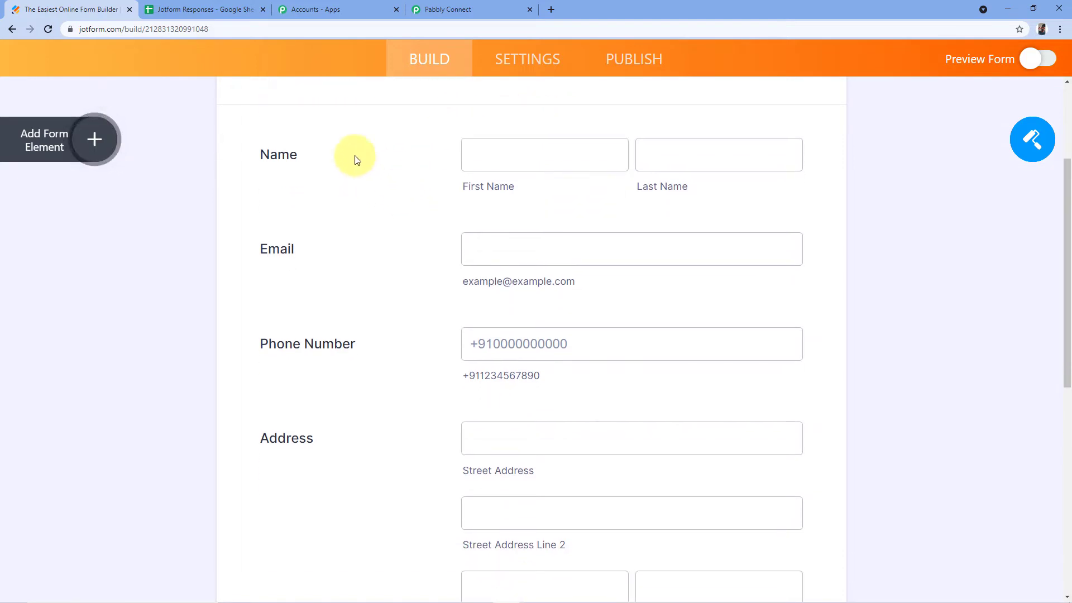
scroll(335, 190, down, 1)
scroll(296, 196, down, 2)
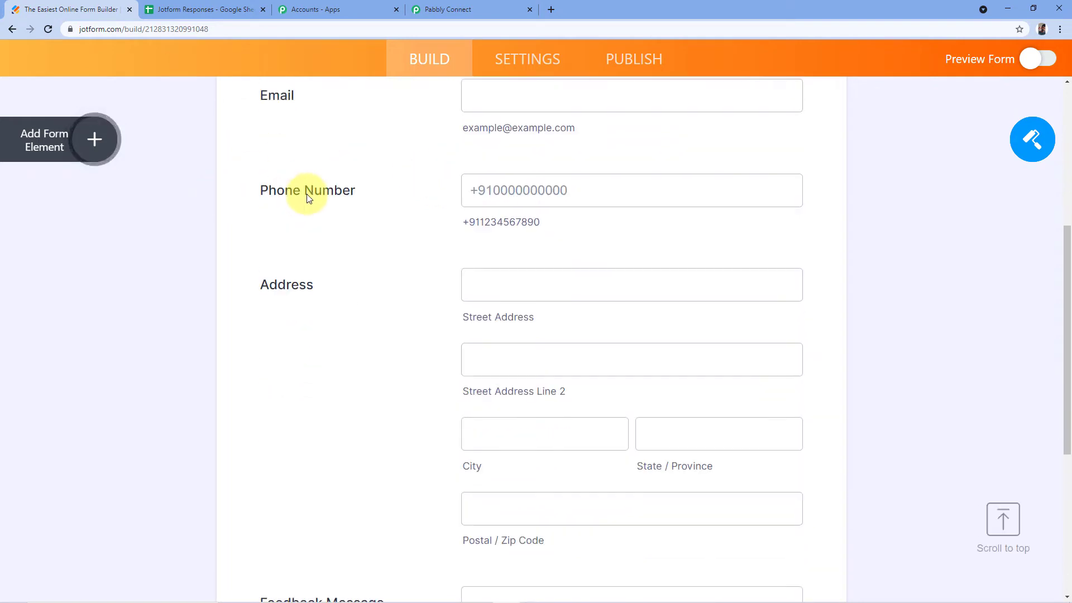
scroll(313, 217, down, 1)
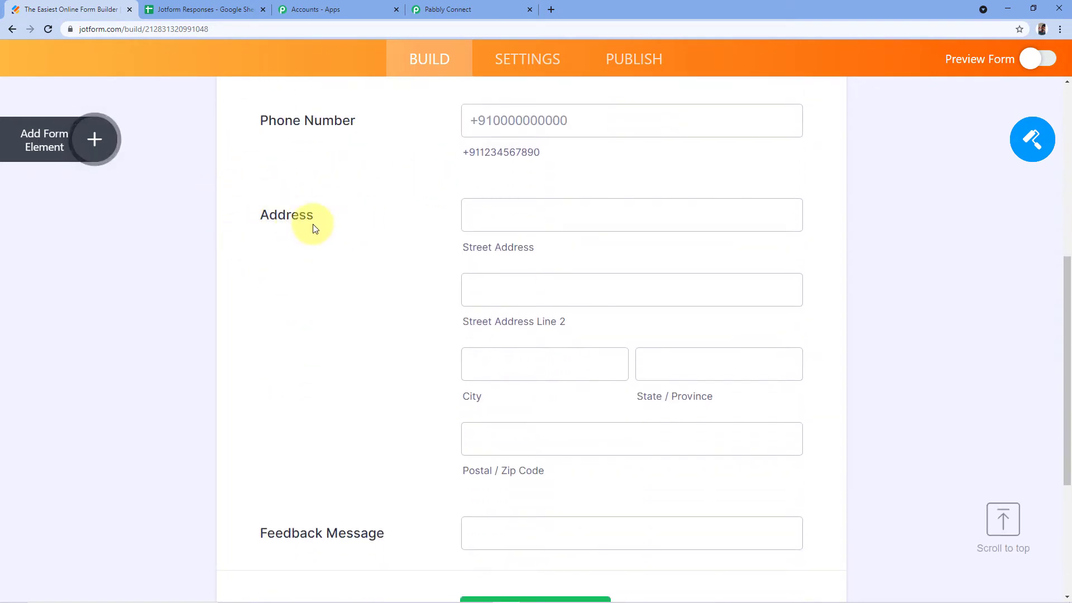
scroll(312, 226, down, 1)
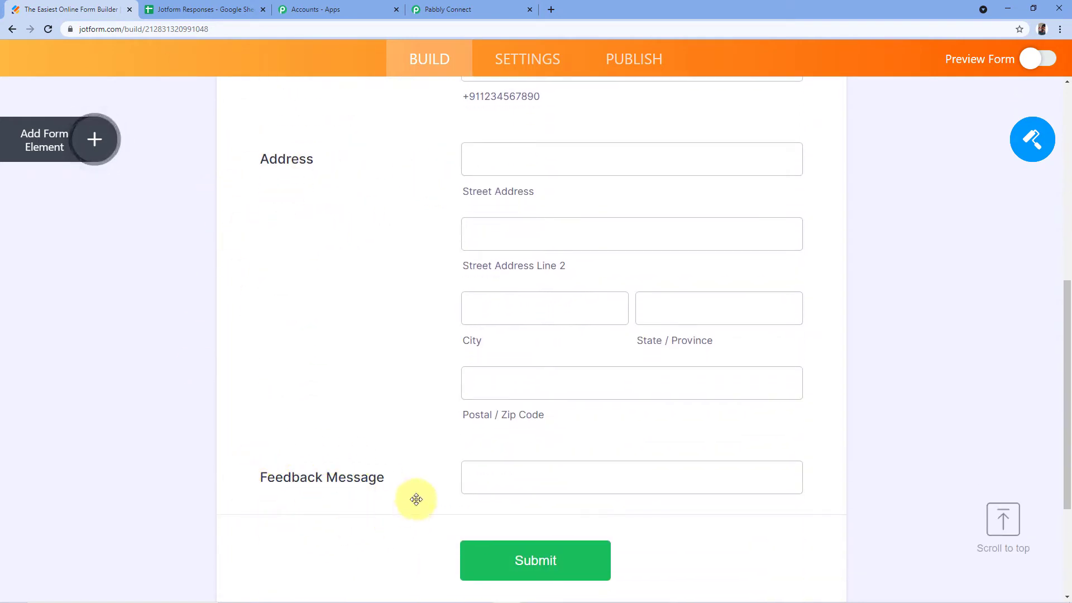
scroll(431, 466, up, 4)
scroll(430, 466, up, 2)
scroll(430, 463, up, 3)
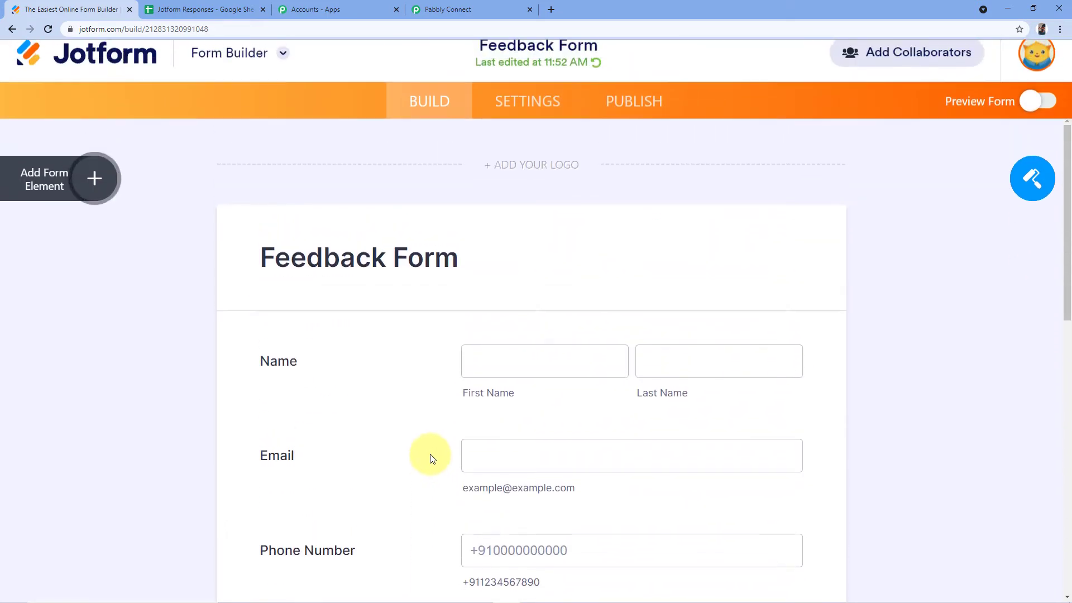
scroll(430, 459, up, 1)
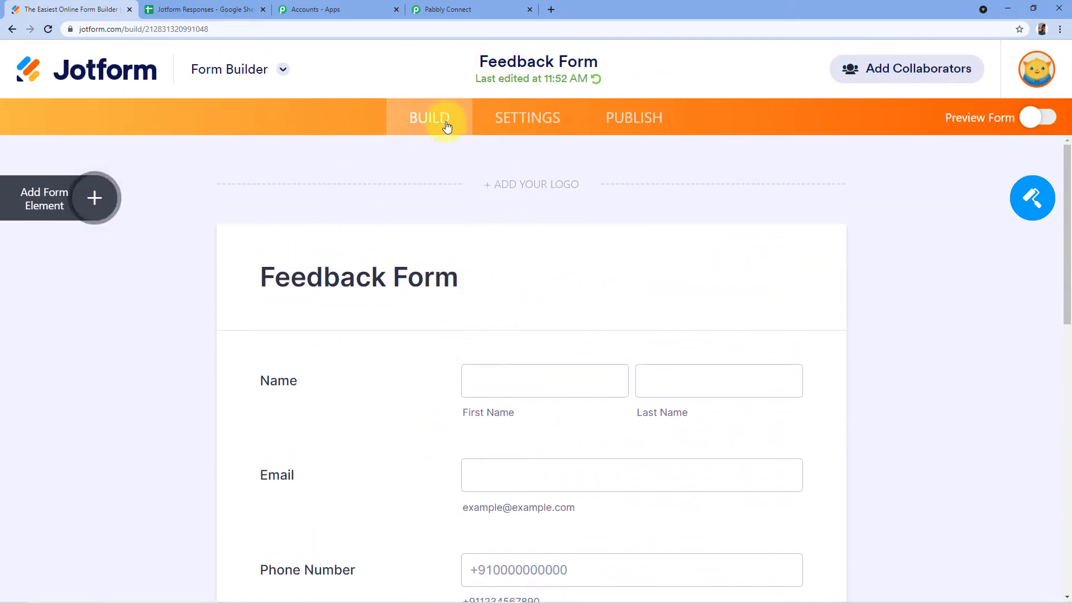
Step: Search the Feedback Form's integrations for 'Webhook' and select the WebHooks integration
click(534, 127)
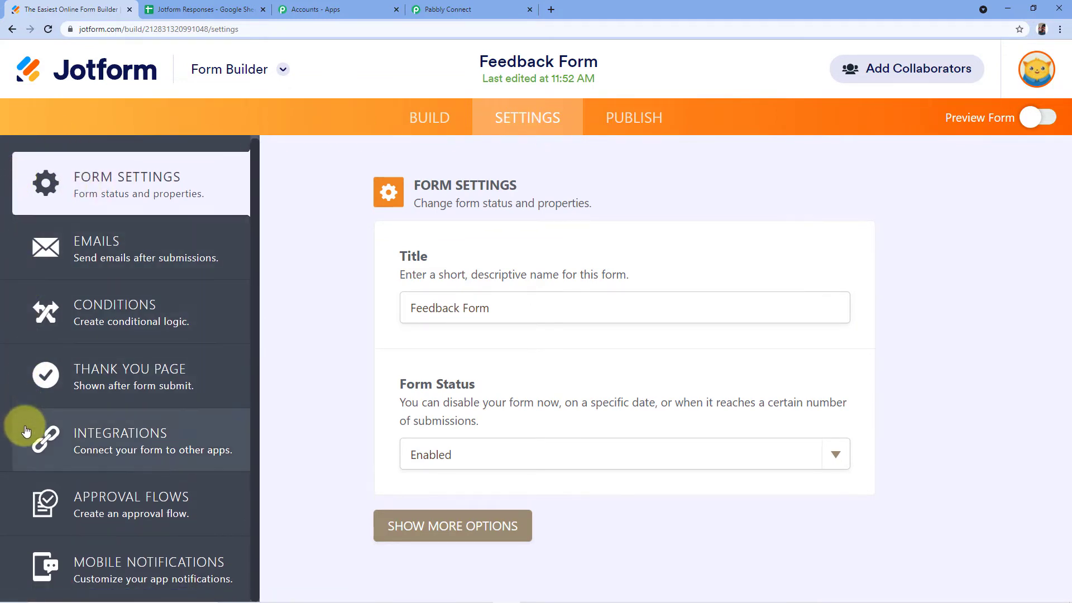
click(161, 441)
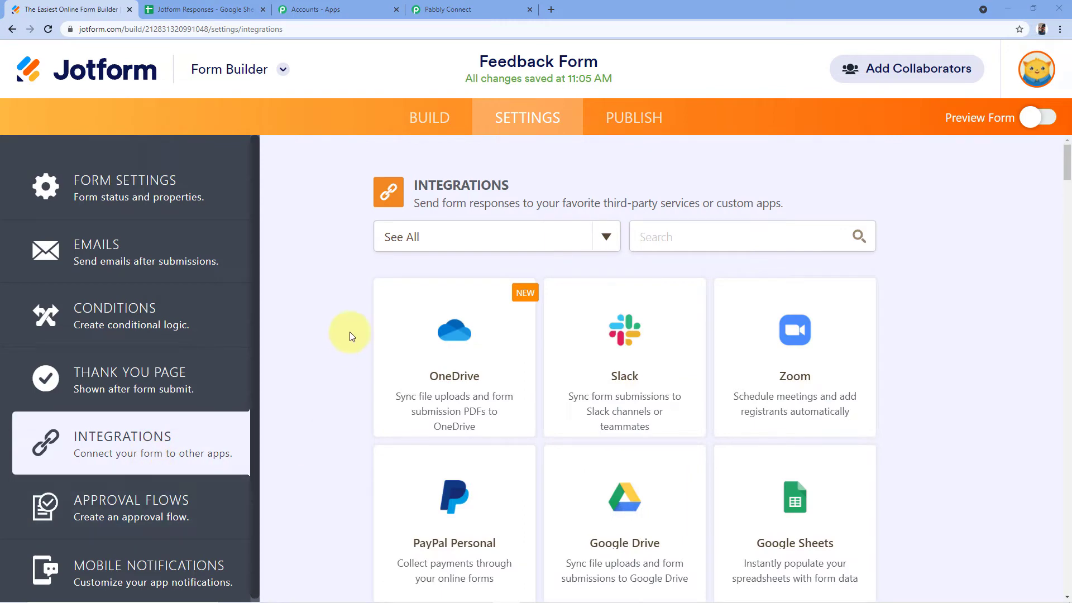
scroll(339, 320, down, 1)
scroll(339, 319, down, 4)
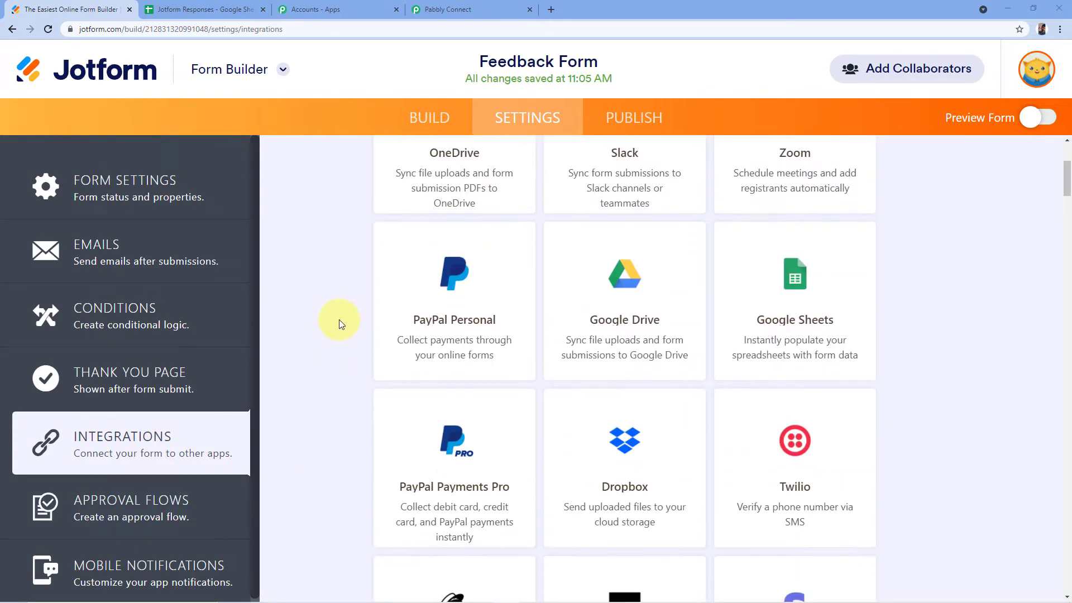
scroll(339, 319, up, 4)
scroll(339, 320, up, 1)
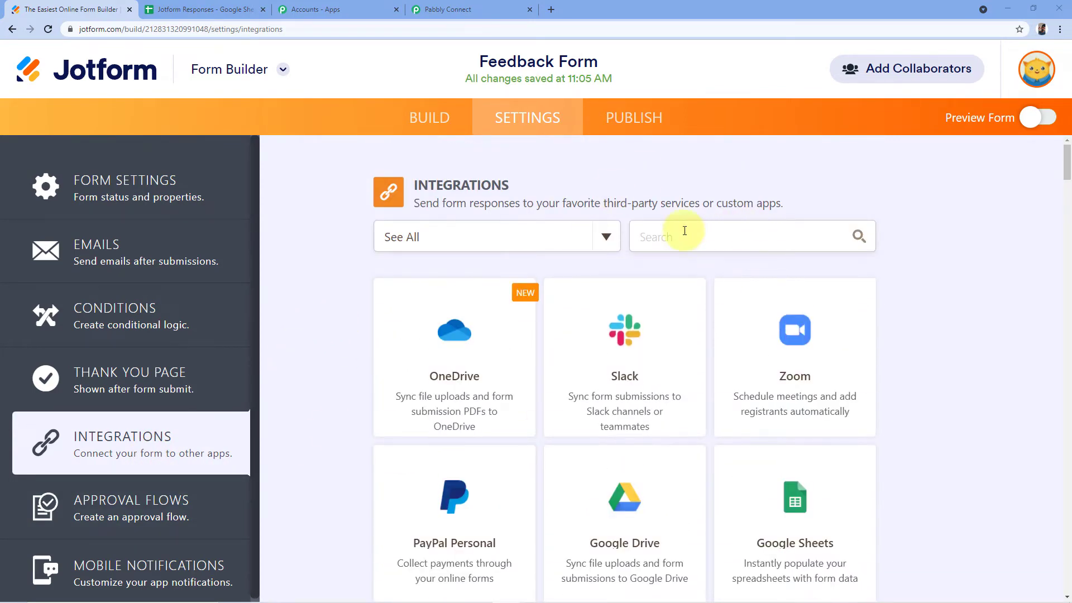
click(664, 234)
text(Webhook)
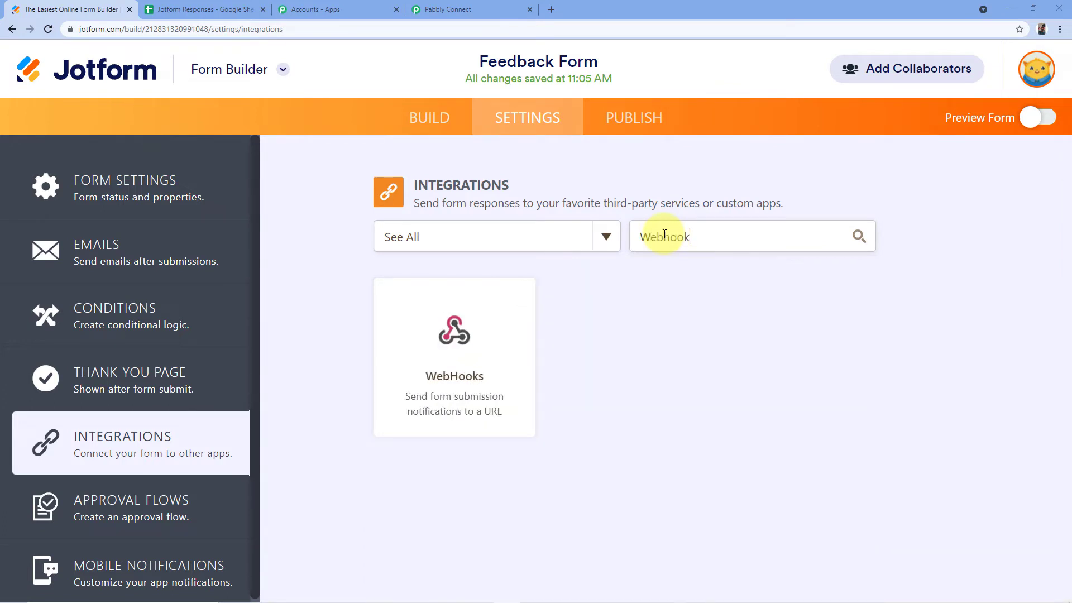
click(447, 321)
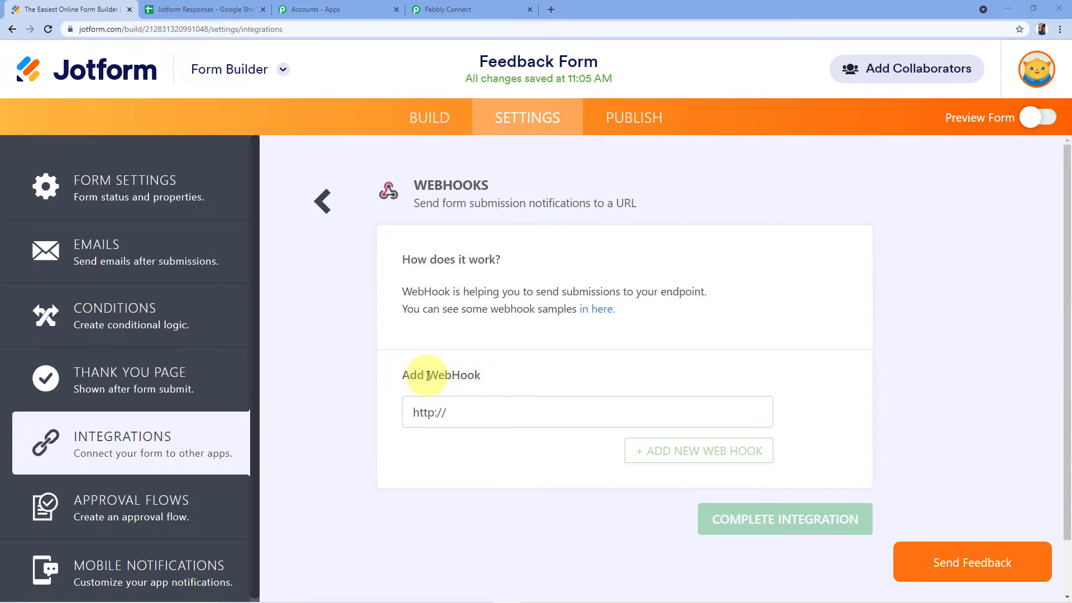
Step: Copy the webhook URL from the Pabbly Connect JotForm trigger
click(484, 9)
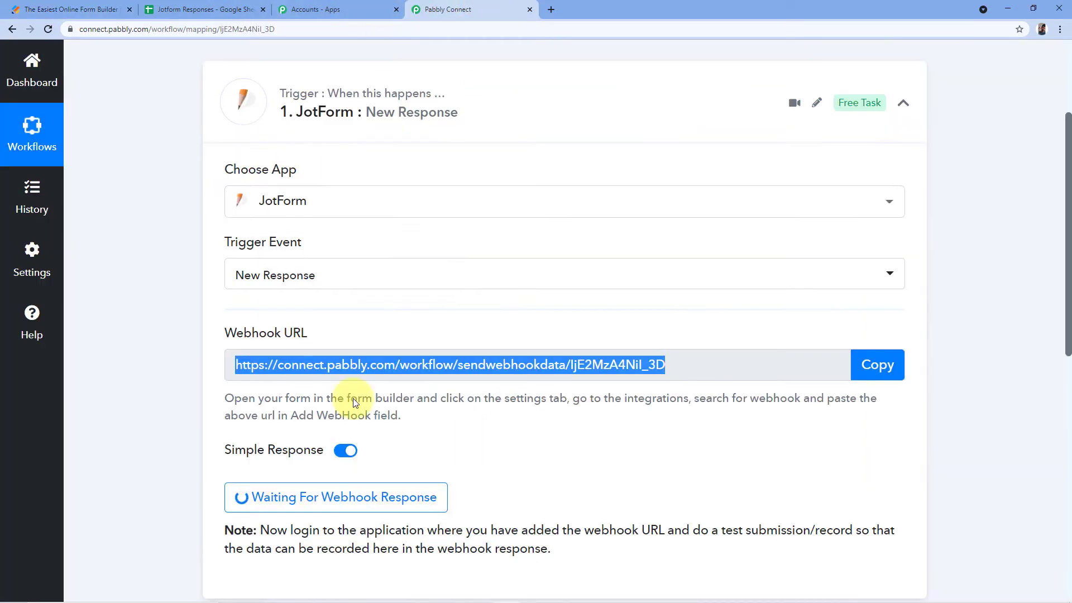
click(595, 330)
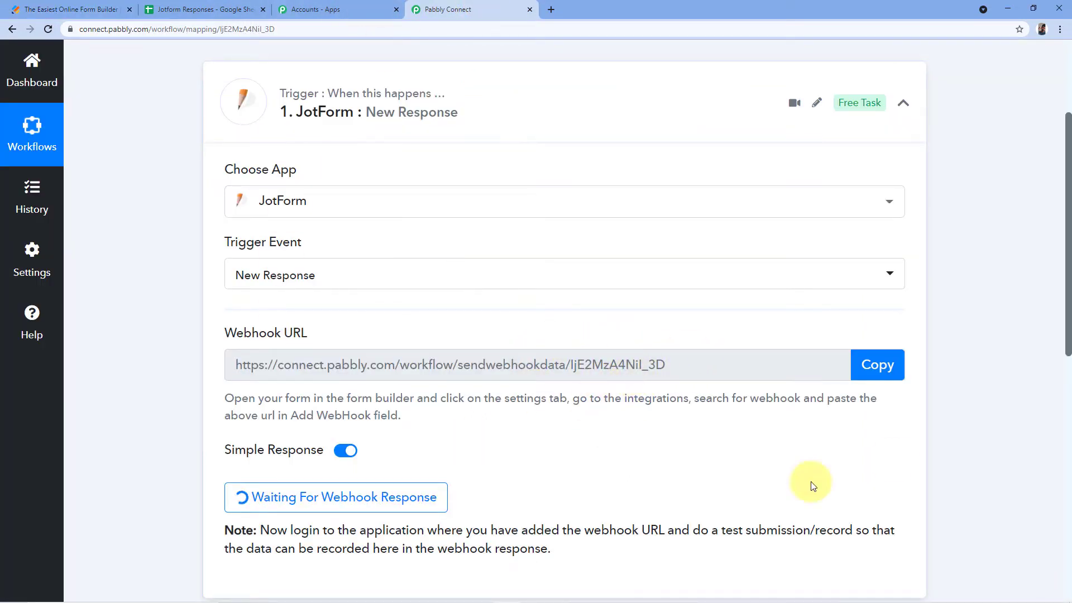
click(876, 365)
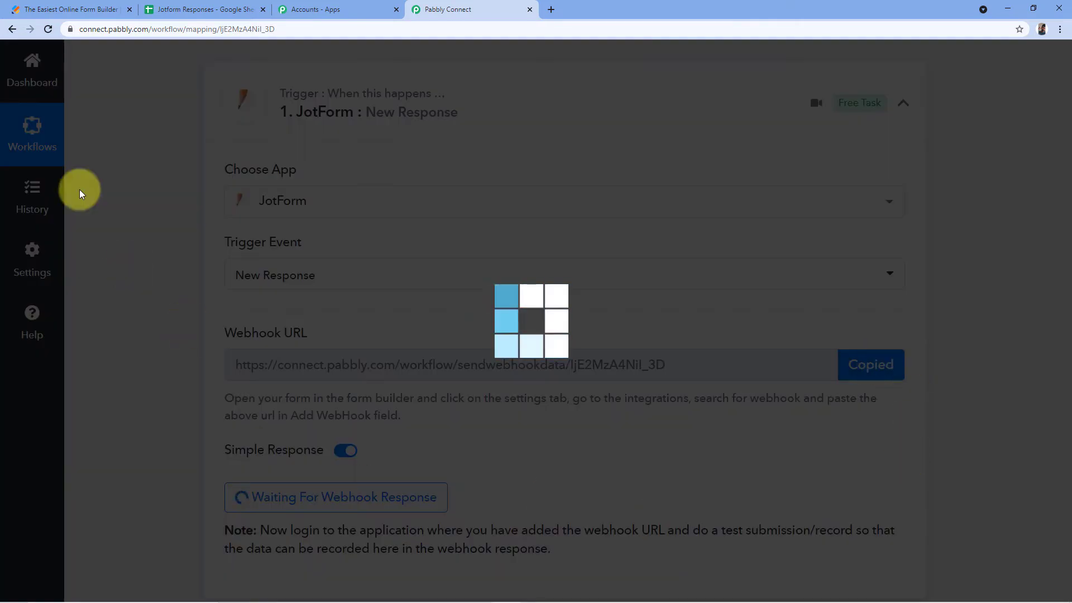
Step: Paste the URL into the Feedback Form's Add WebHook field and complete the integration
click(72, 10)
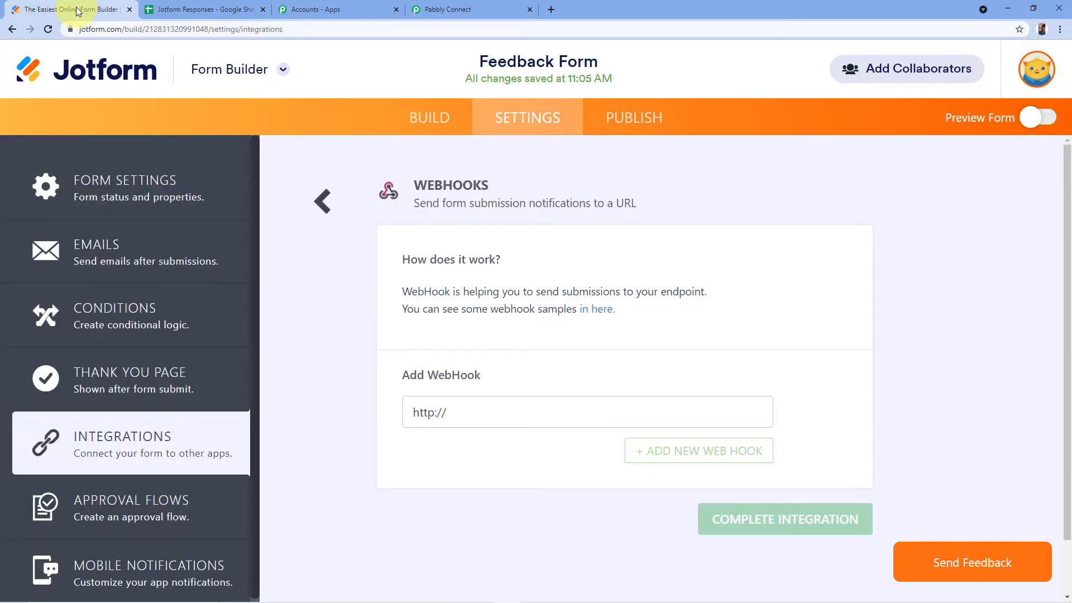
drag(454, 425, 370, 410)
right_click(458, 411)
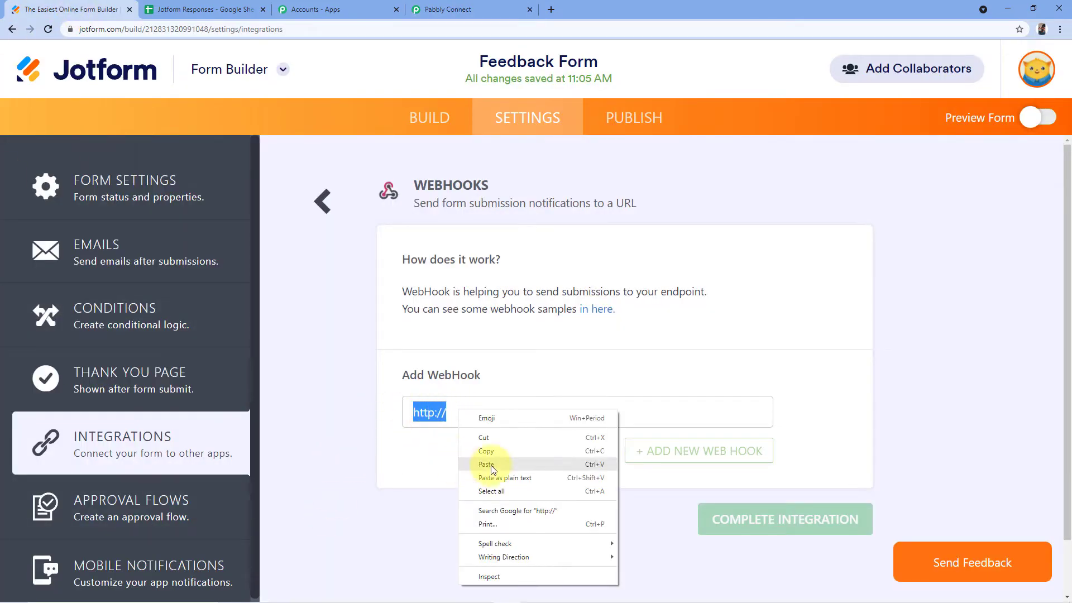
click(485, 465)
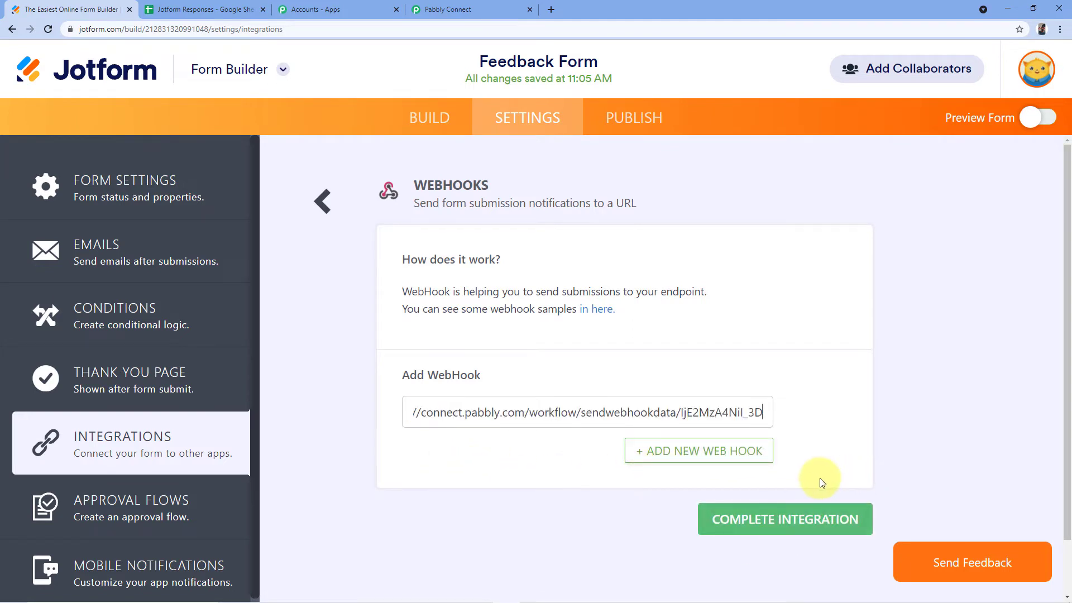
click(760, 520)
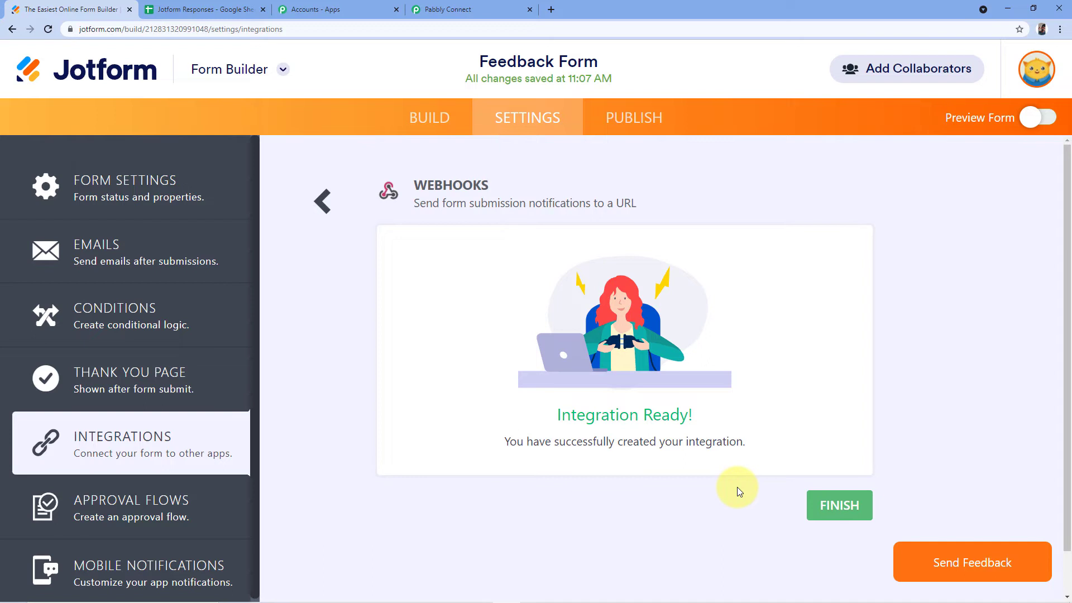
click(841, 504)
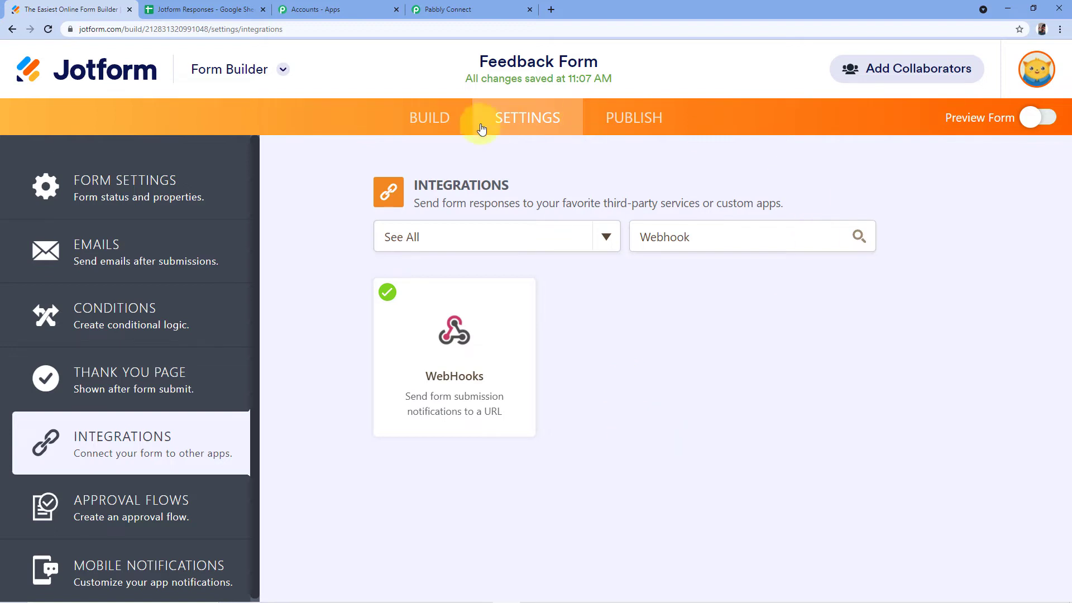
Step: Return to the Feedback Form's BUILD view after glancing at the Pabbly Connect trigger page
click(420, 115)
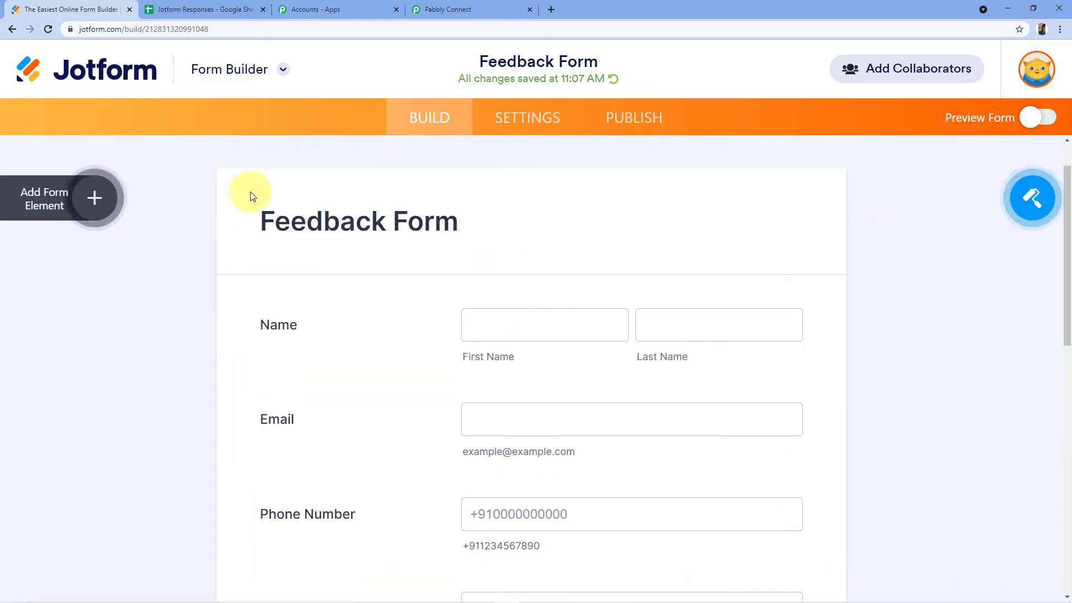
scroll(252, 192, down, 3)
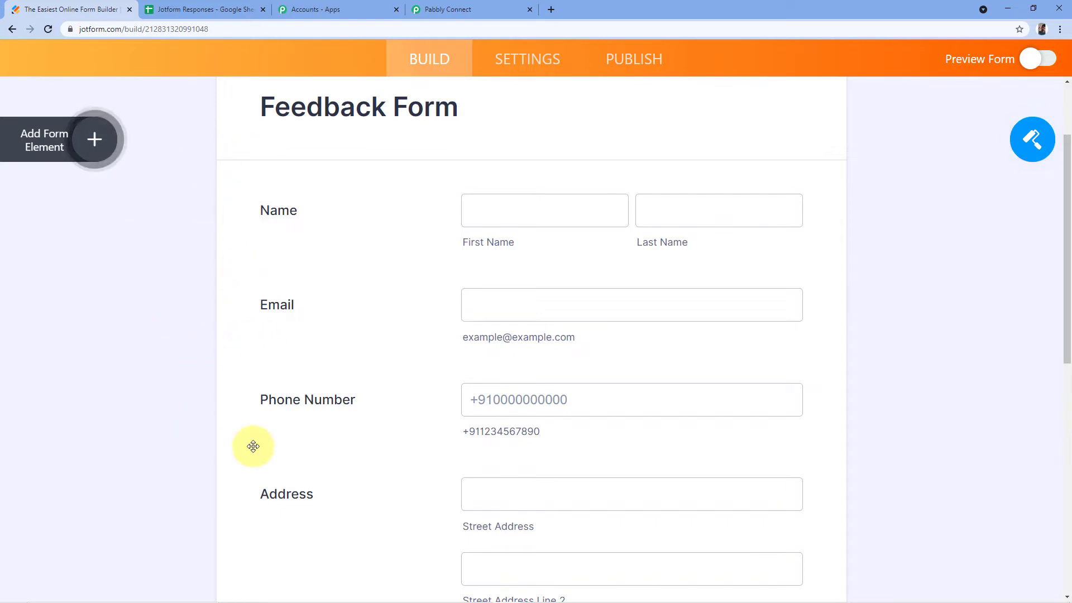
click(481, 9)
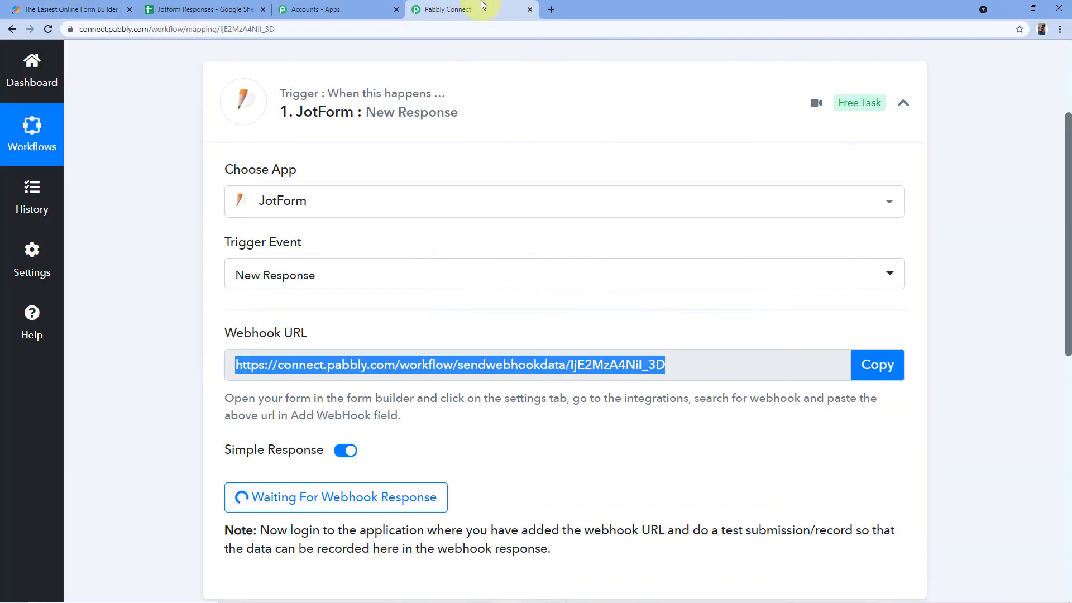
scroll(487, 317, down, 3)
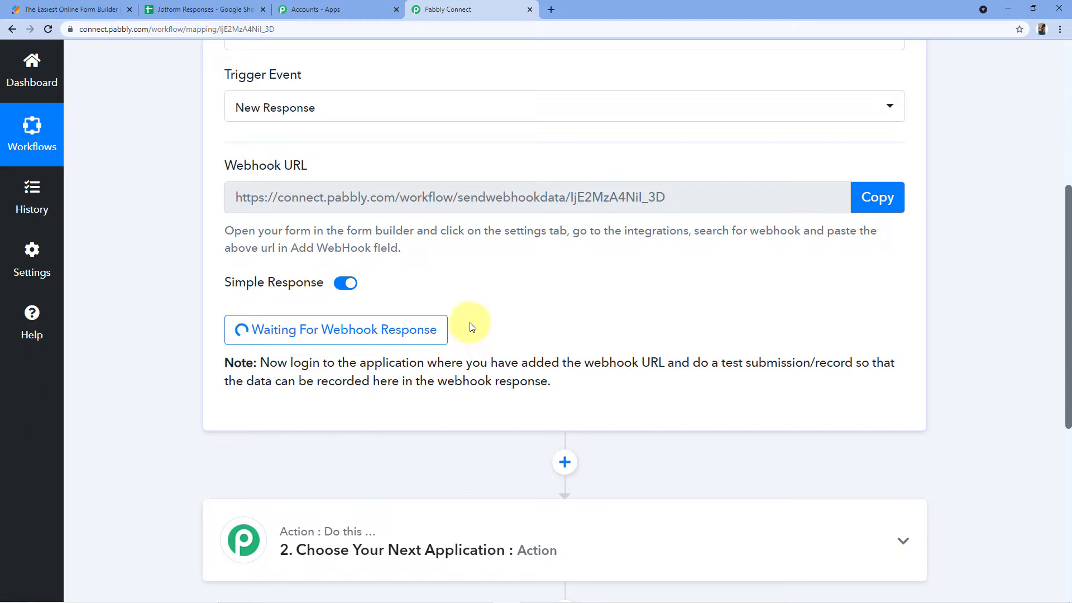
click(81, 9)
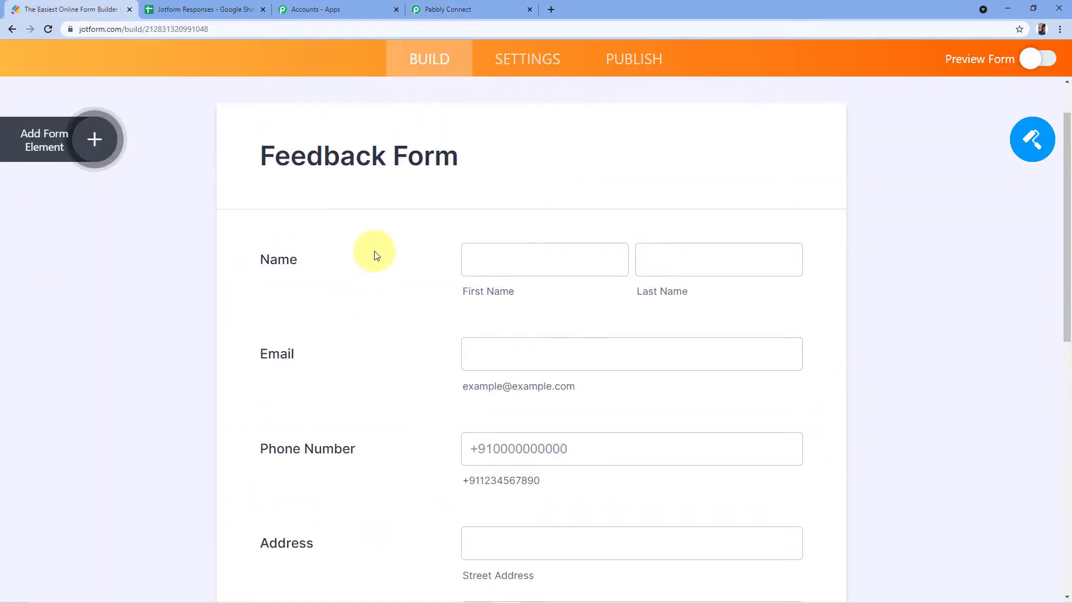
scroll(374, 255, up, 3)
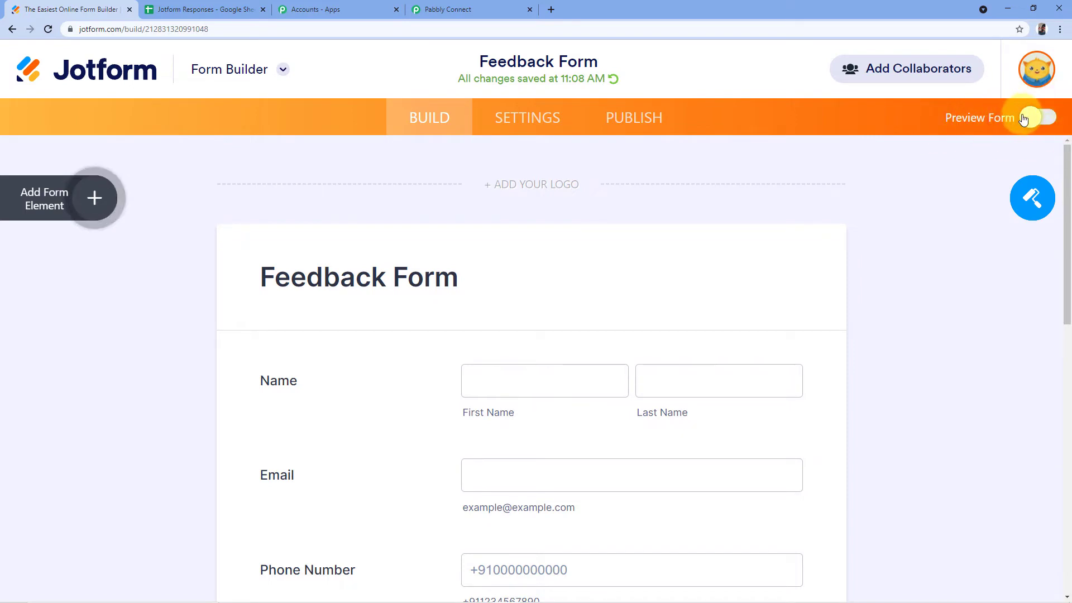
Step: Preview the Feedback Form, fill in sample contact details and feedback, and submit it
click(1000, 120)
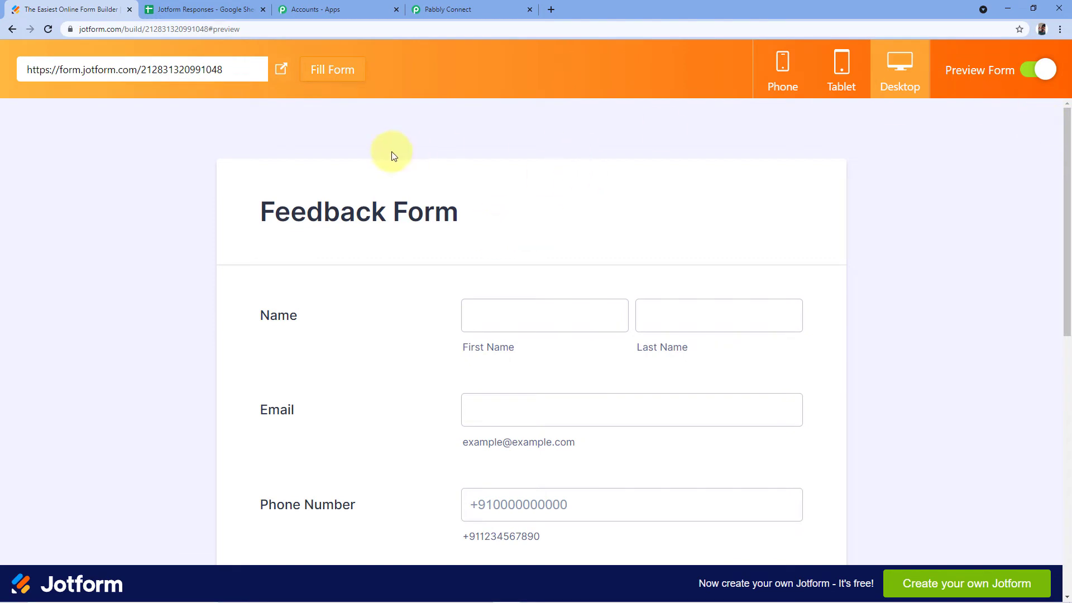
scroll(437, 189, down, 2)
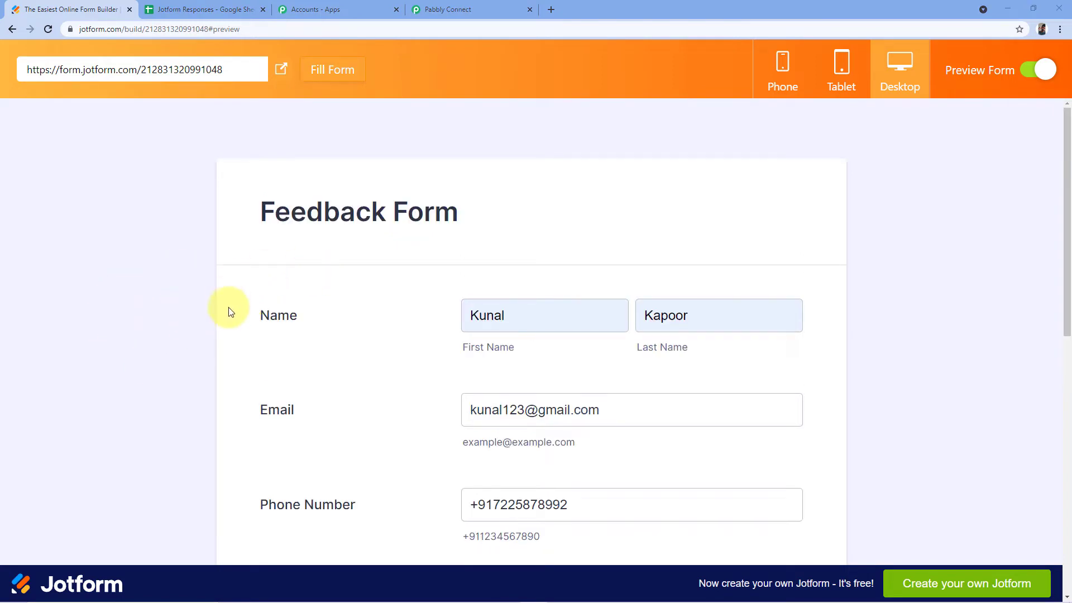
scroll(251, 279, down, 2)
scroll(438, 175, down, 1)
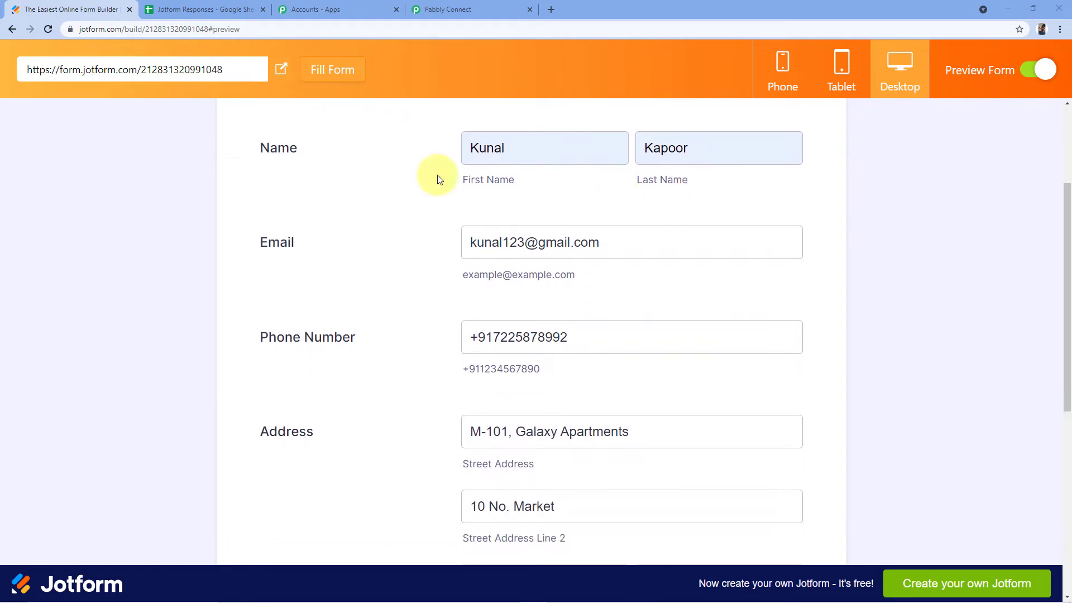
scroll(547, 278, down, 1)
scroll(547, 278, down, 1)
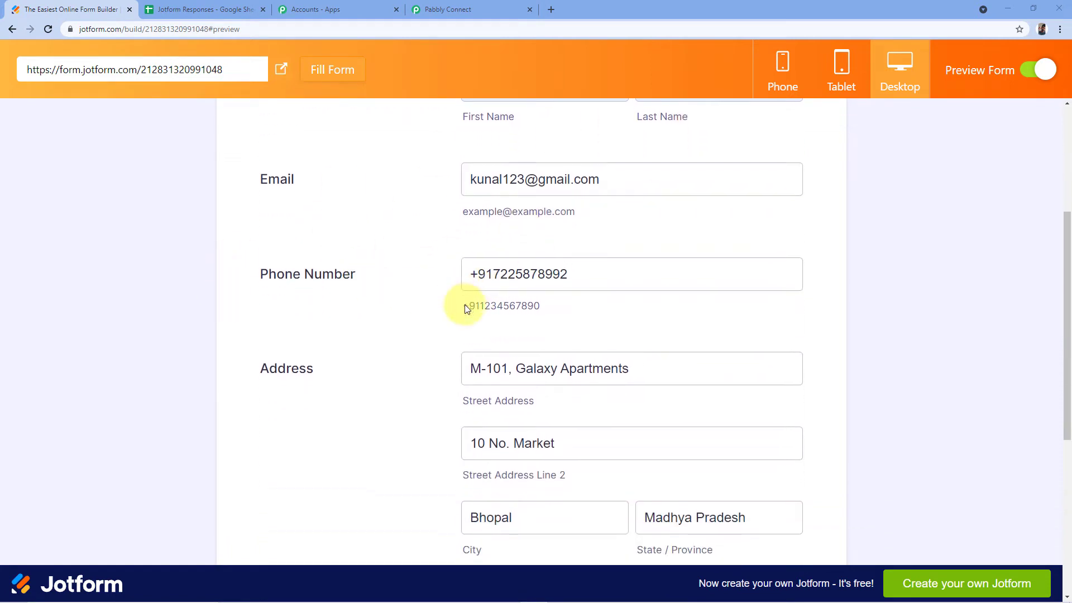
scroll(467, 306, down, 2)
scroll(410, 275, down, 2)
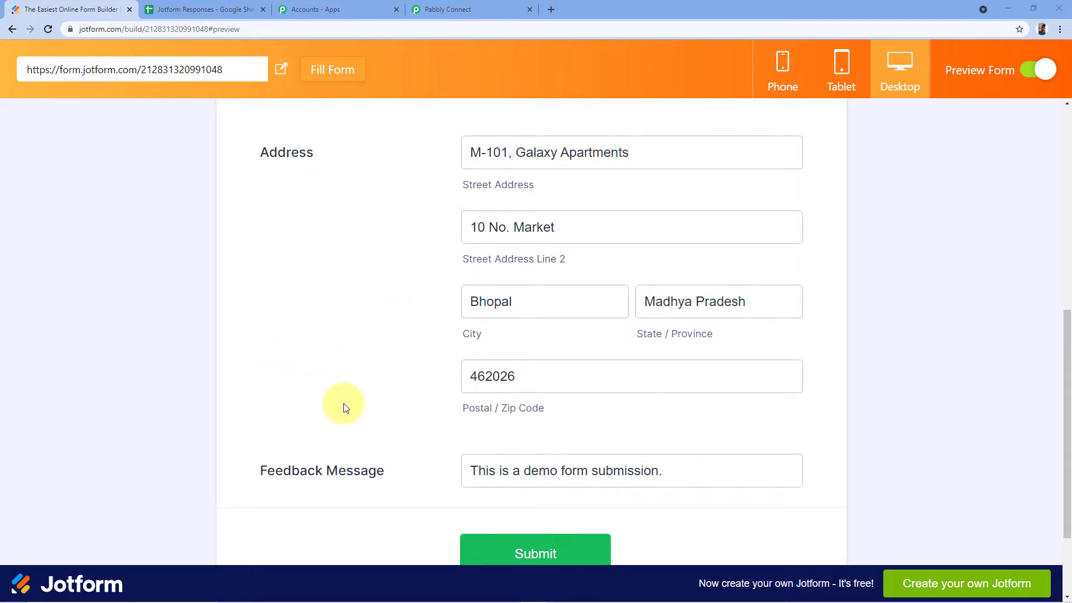
scroll(344, 408, down, 2)
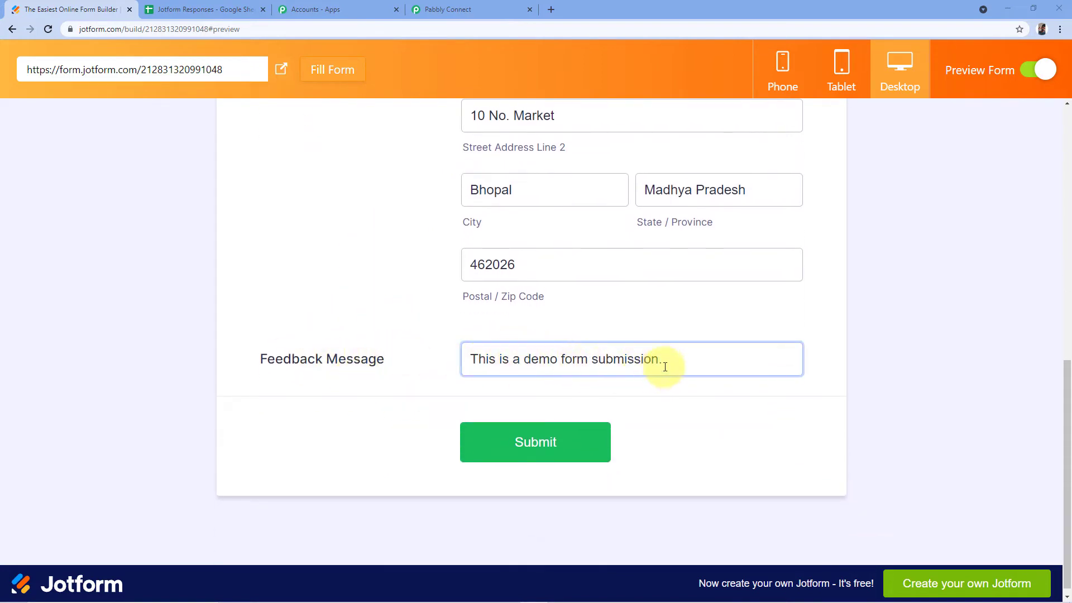
scroll(391, 327, up, 3)
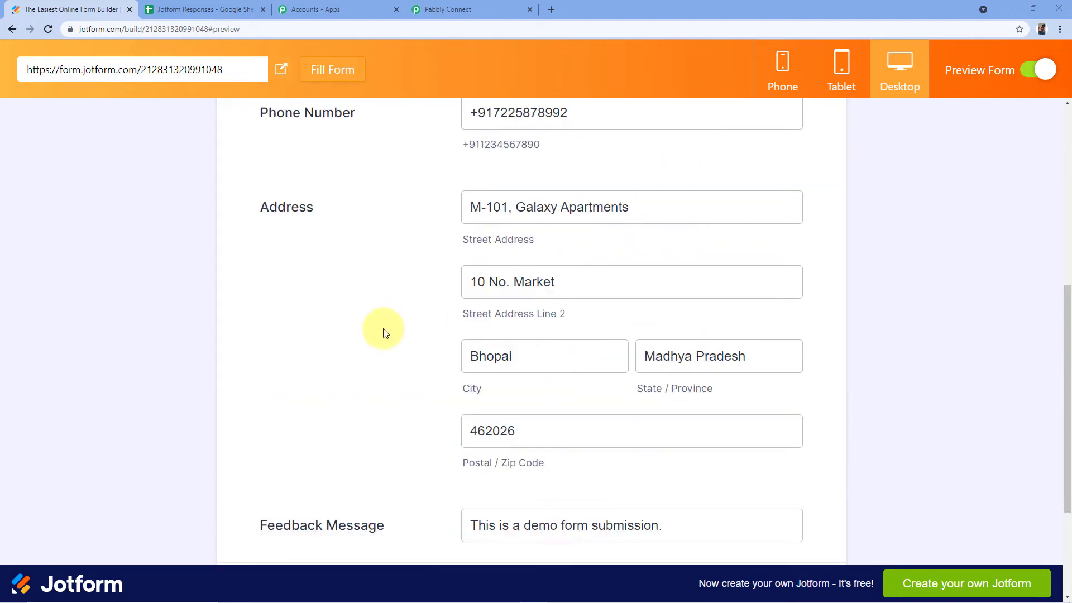
scroll(383, 323, up, 7)
scroll(390, 297, down, 2)
scroll(385, 296, down, 2)
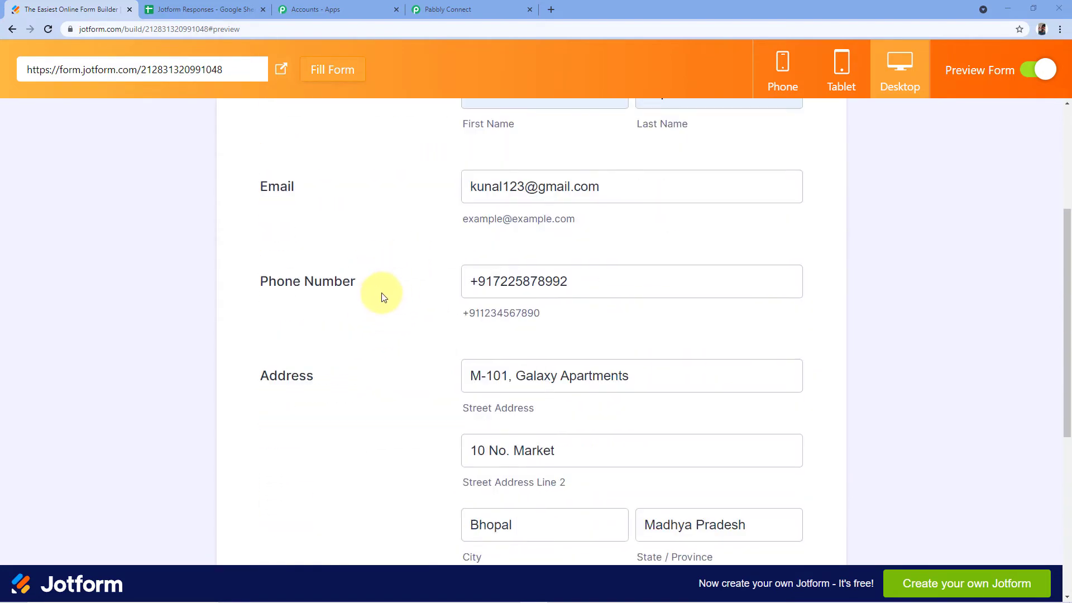
scroll(412, 297, down, 4)
scroll(412, 298, down, 2)
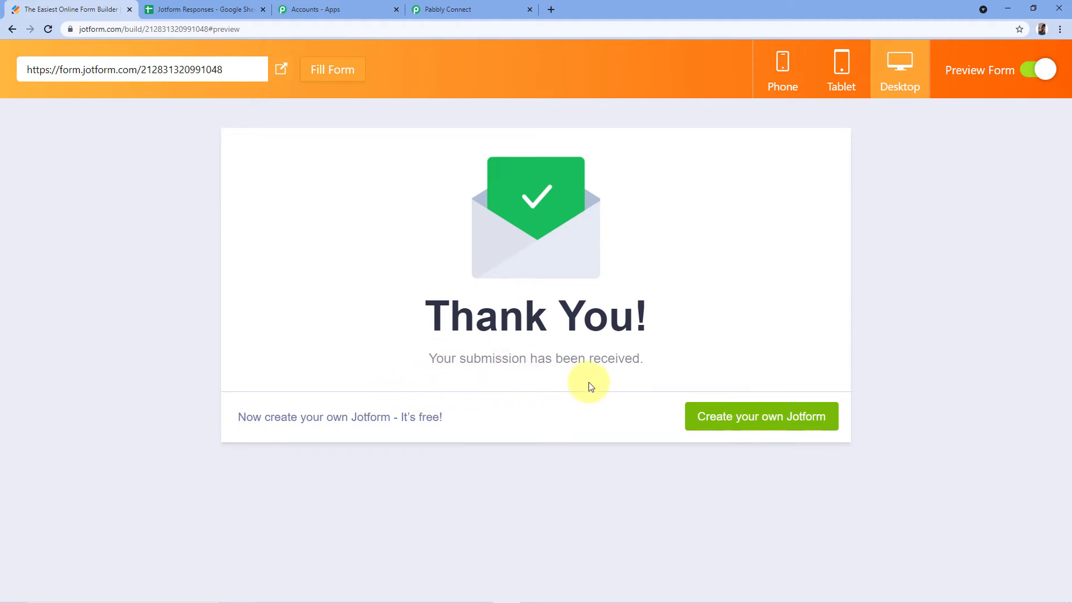
Step: Scroll through the Jotform response captured by the Pabbly Connect trigger
click(471, 6)
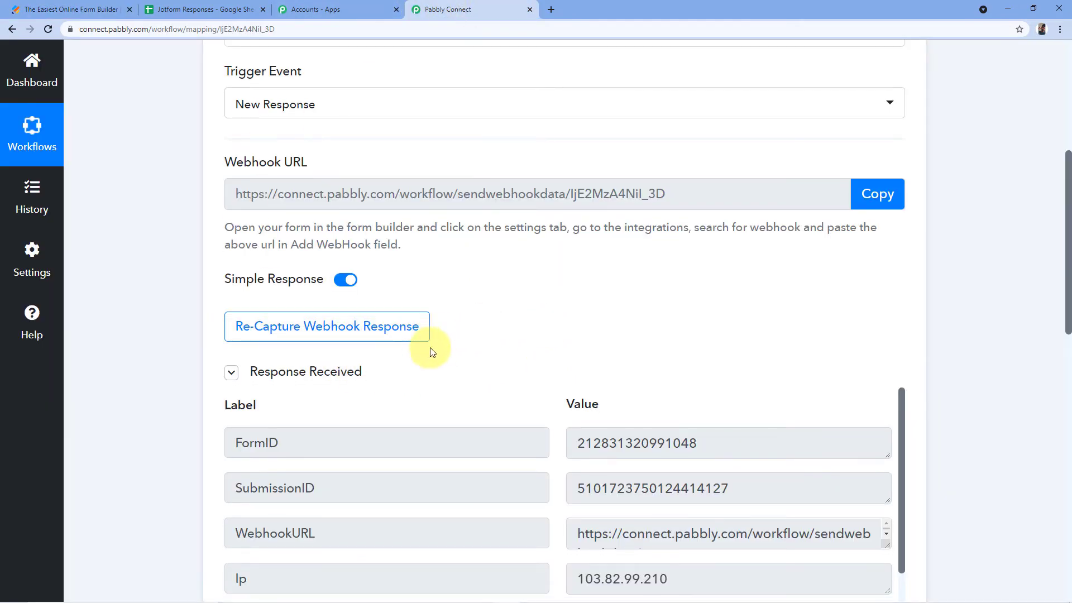
scroll(521, 316, down, 3)
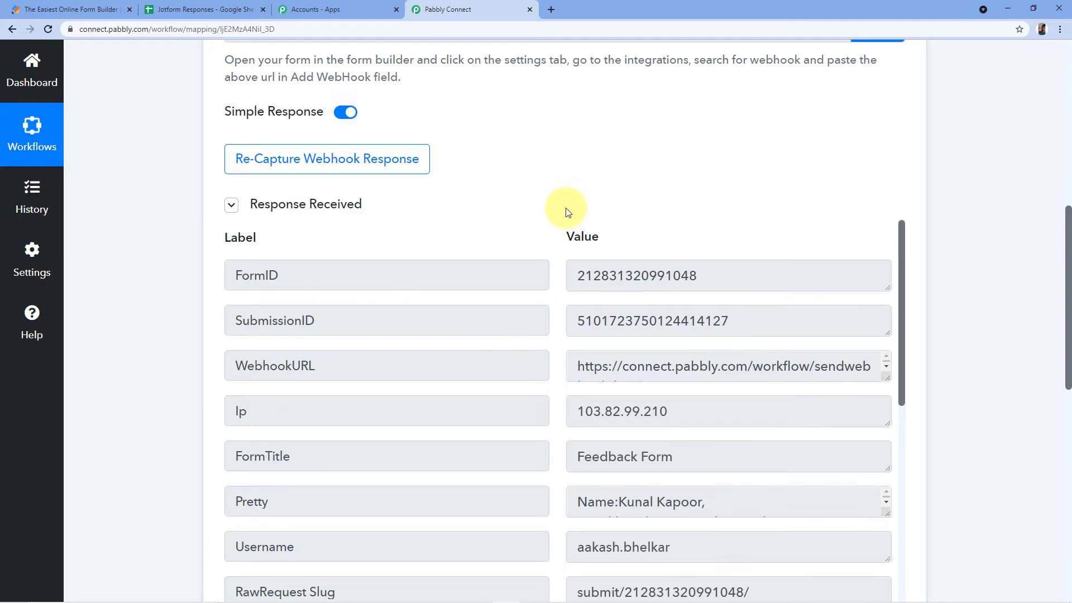
scroll(565, 212, down, 2)
scroll(558, 223, down, 2)
scroll(556, 223, down, 2)
scroll(552, 224, down, 2)
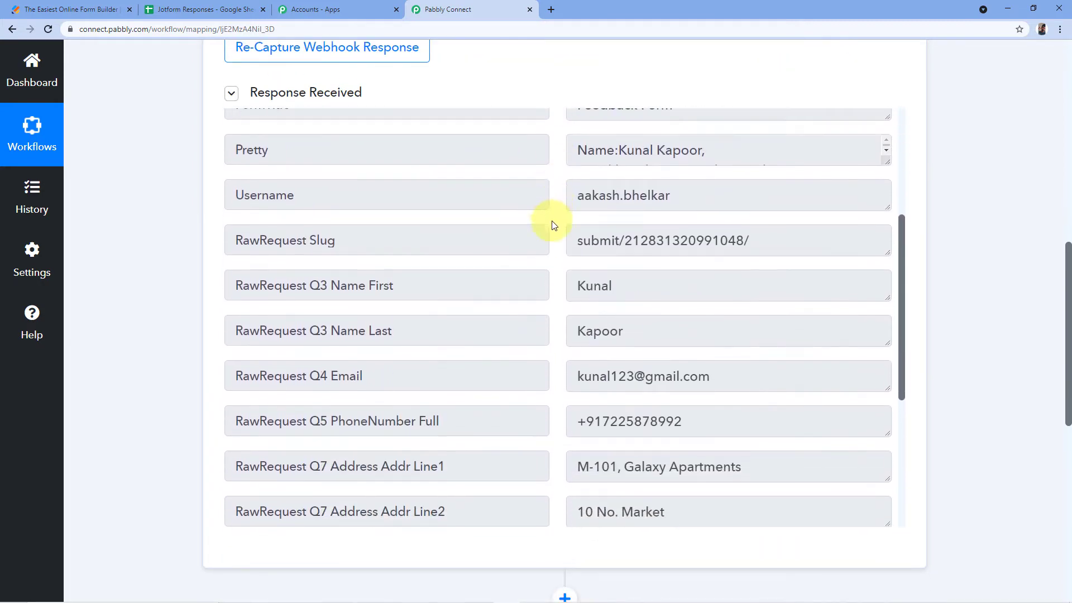
scroll(553, 226, down, 2)
scroll(547, 223, down, 2)
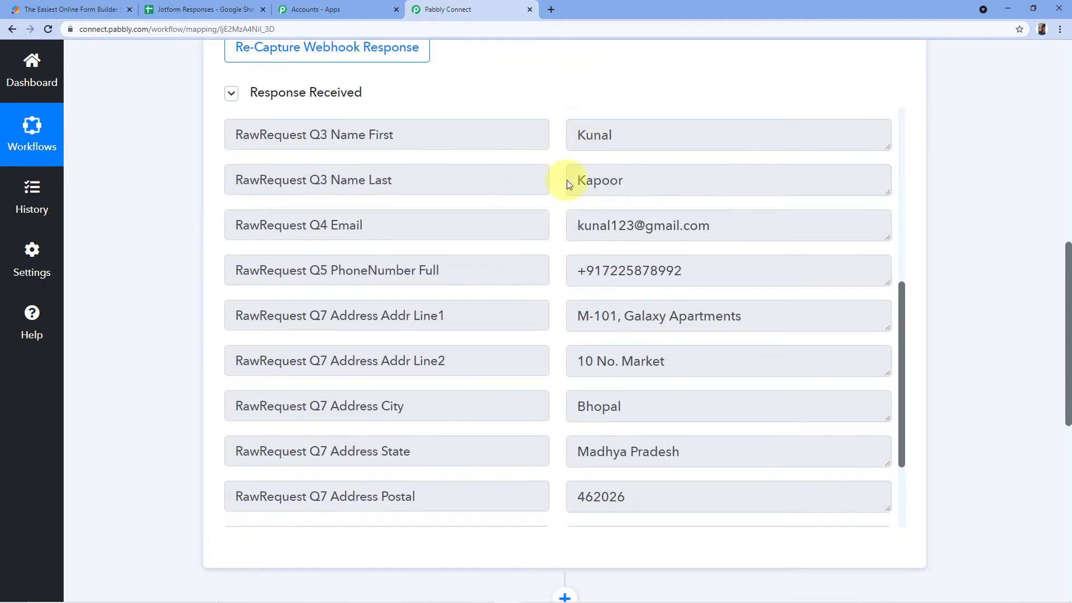
click(67, 9)
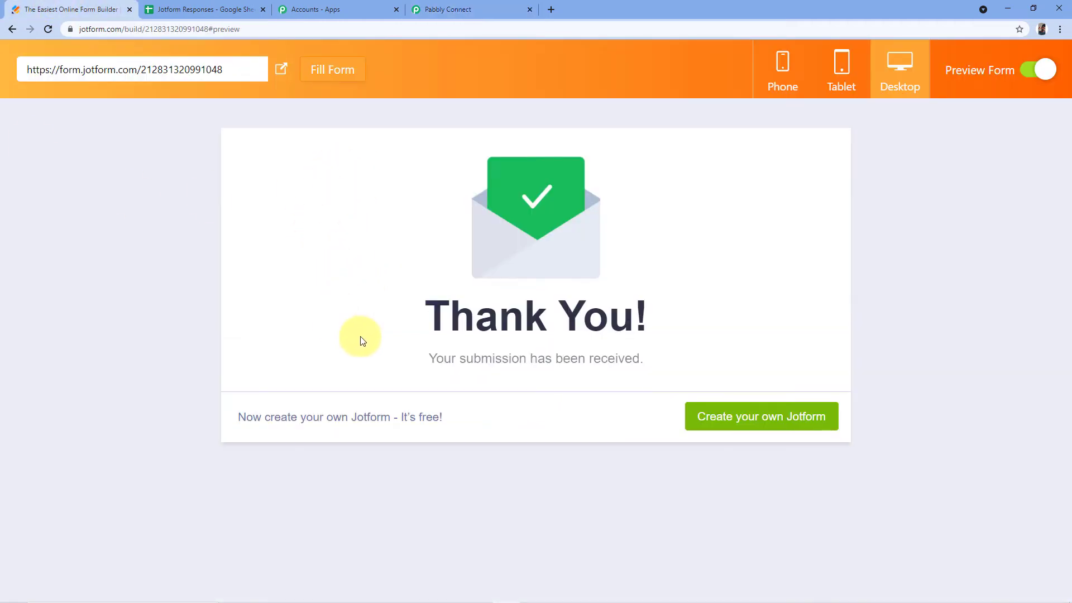
click(434, 7)
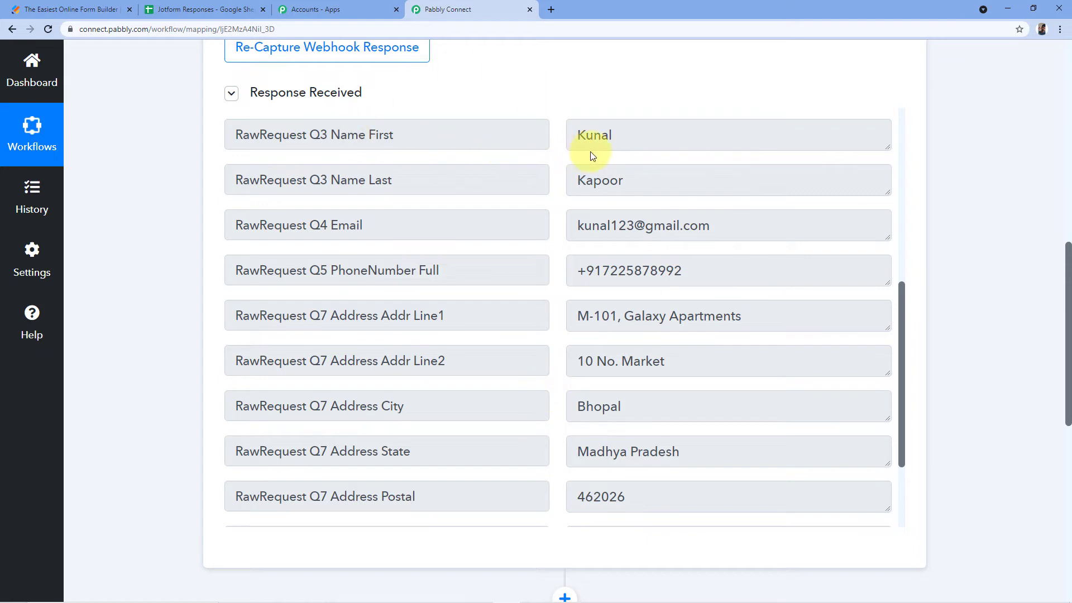
Step: Highlight the captured first name, last name, phone and feedback message values
drag(614, 139, 570, 133)
drag(639, 192, 548, 188)
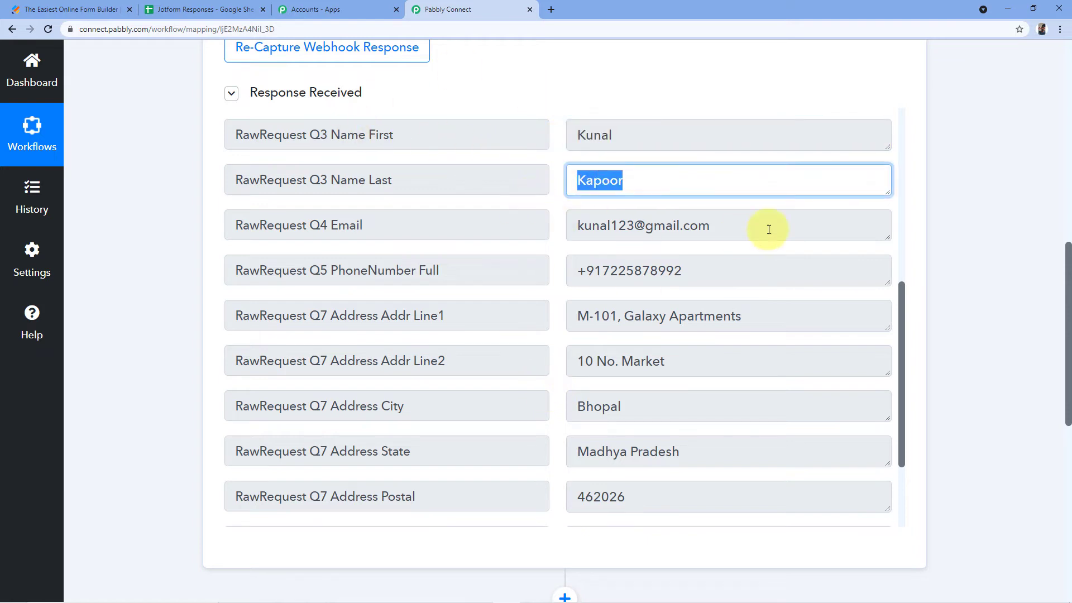
drag(769, 229, 577, 224)
drag(830, 268, 577, 270)
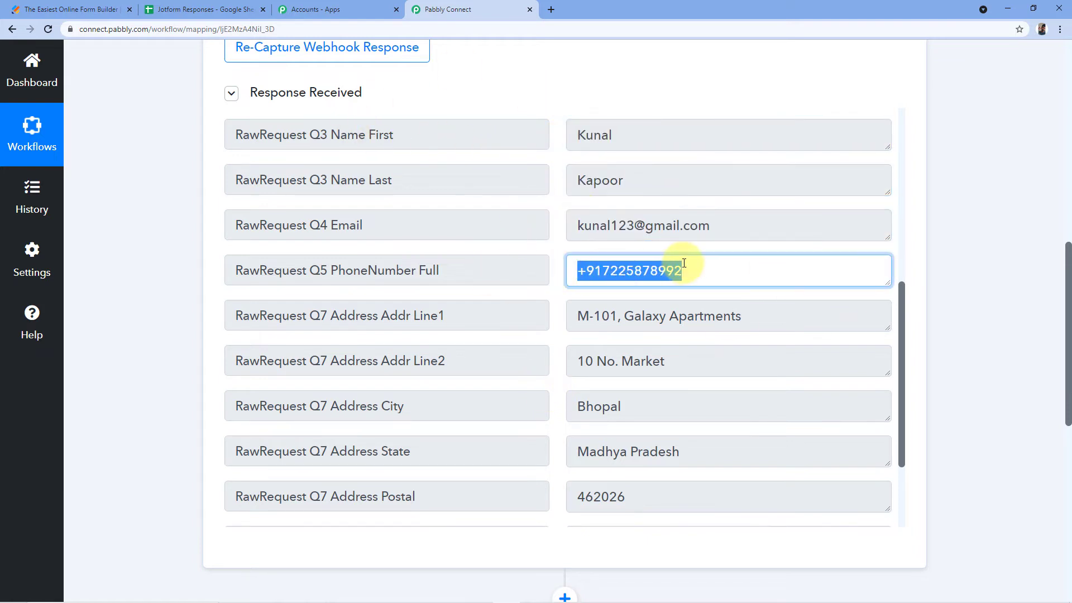
scroll(737, 260, down, 1)
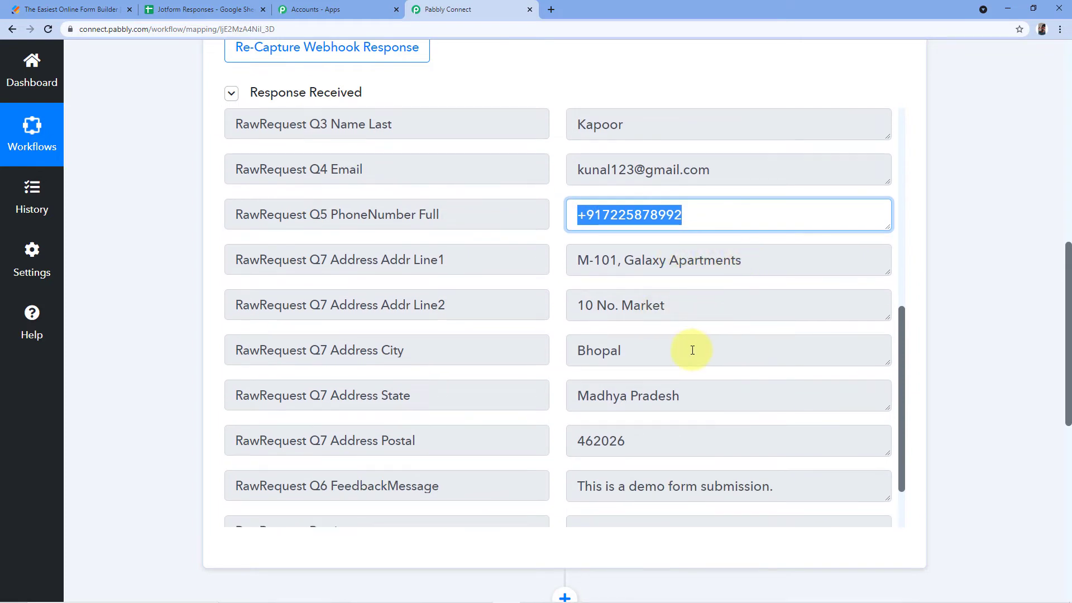
scroll(693, 350, down, 2)
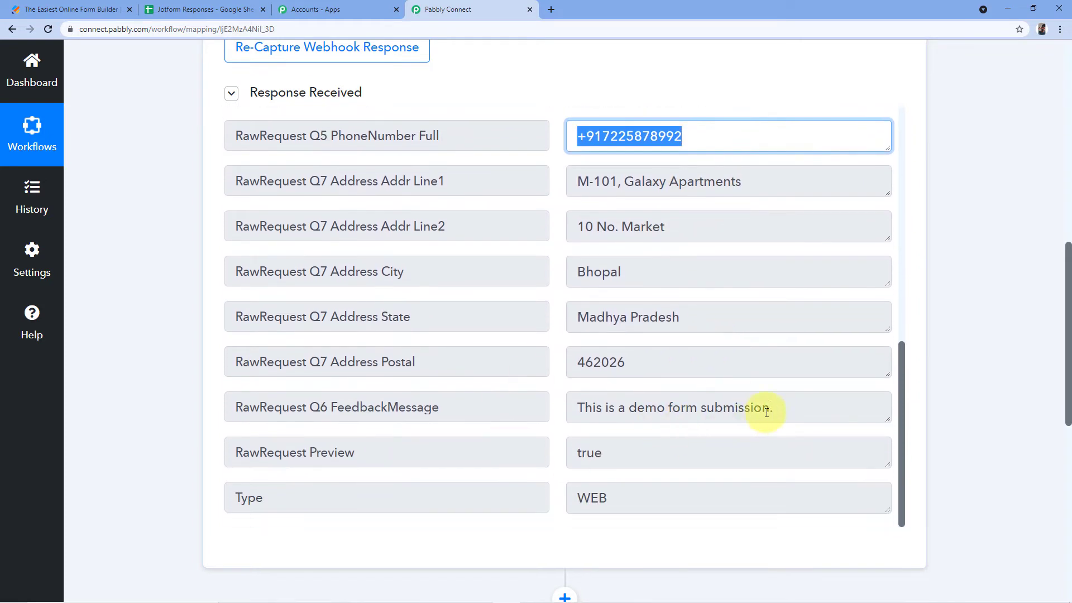
drag(792, 410, 435, 402)
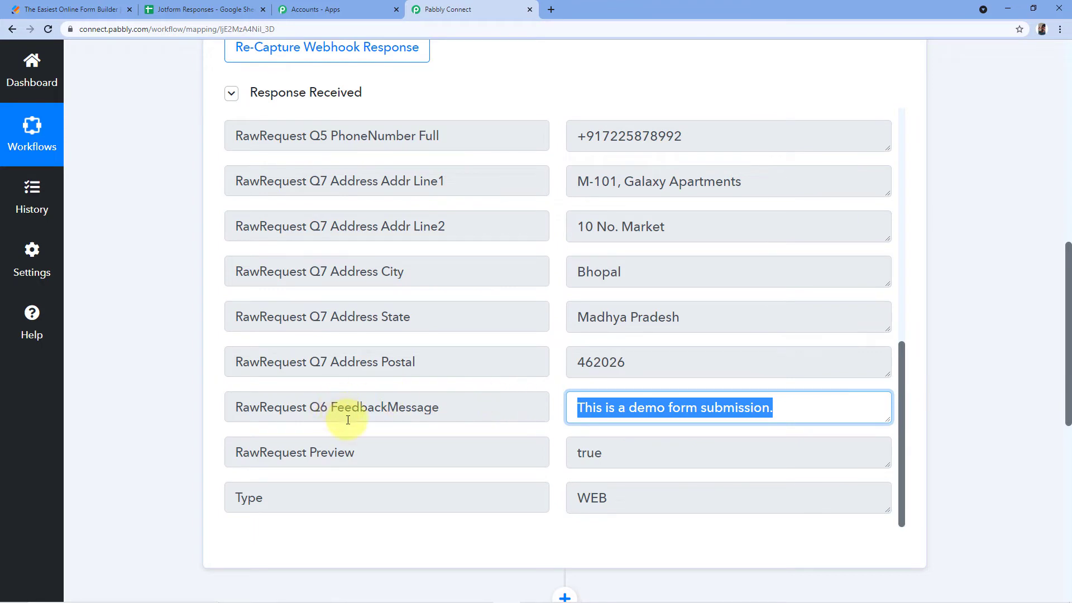
click(534, 109)
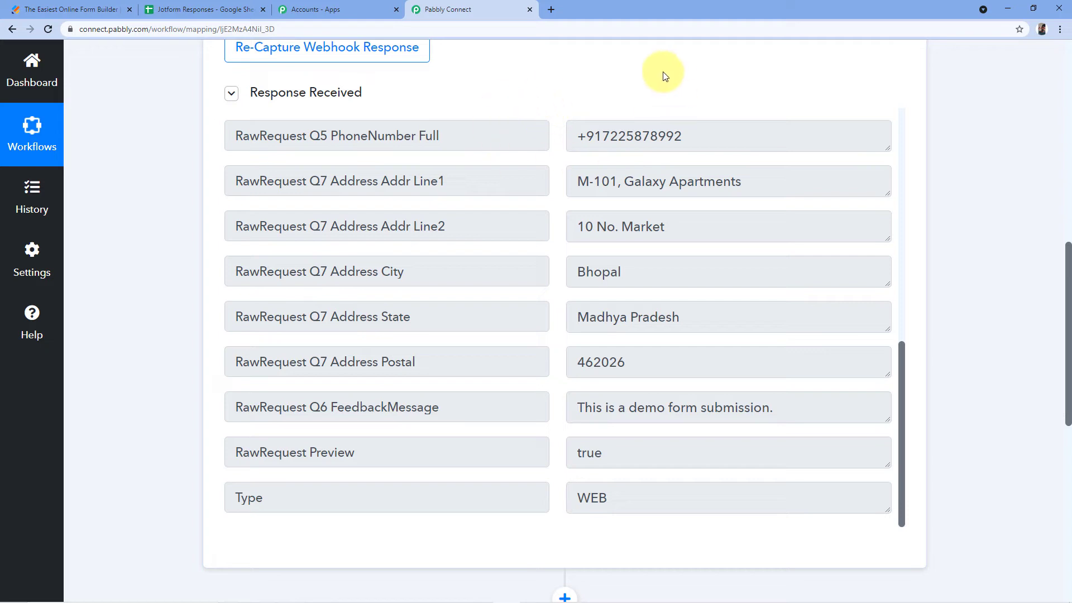
Step: Set the second step's app to Google Sheets
scroll(954, 131, down, 8)
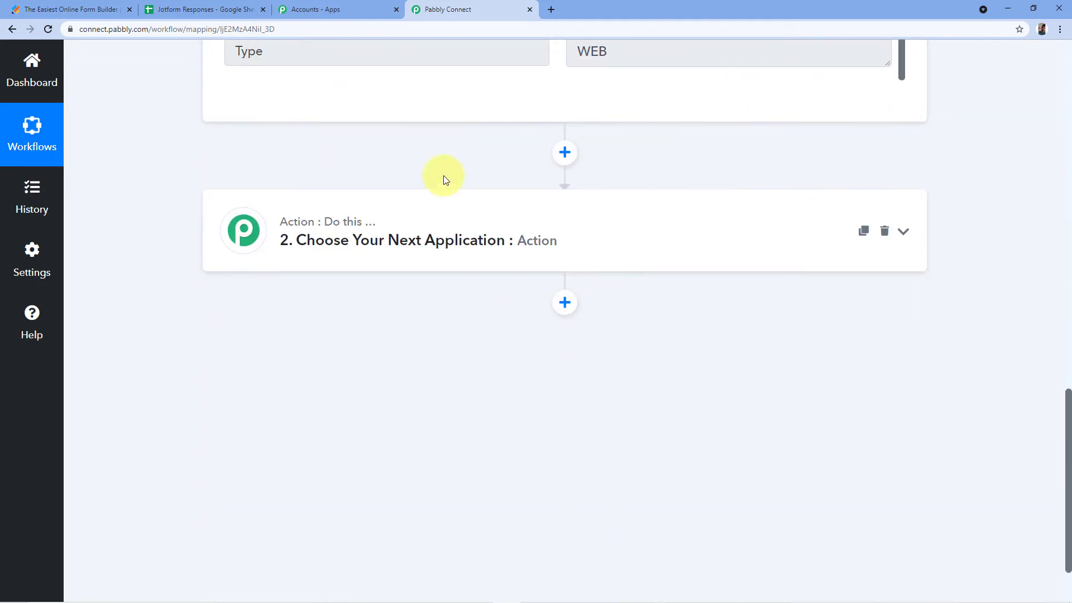
click(366, 243)
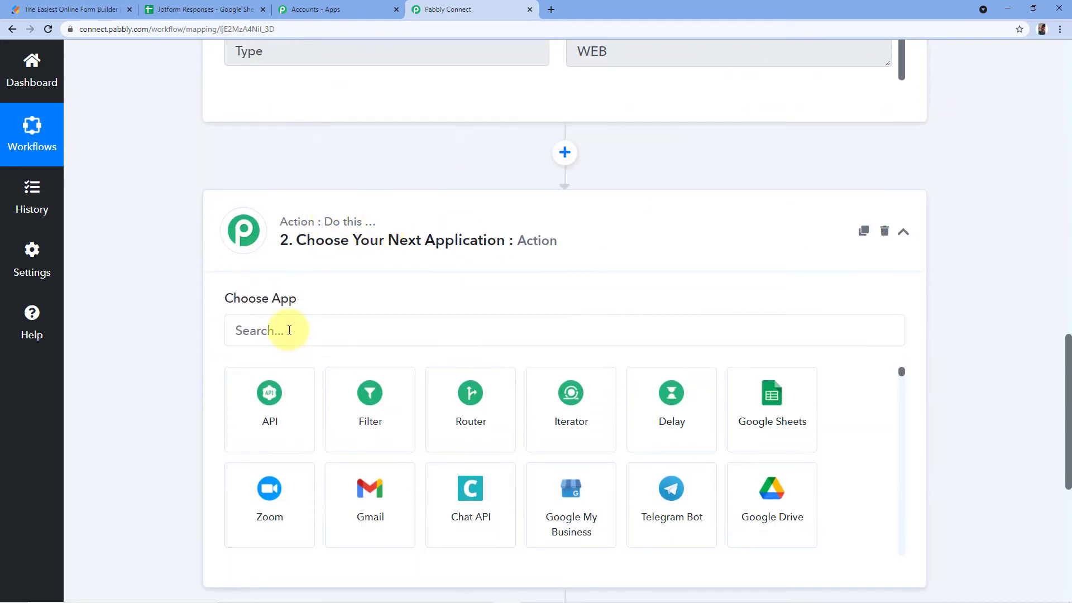
click(285, 332)
text(Go)
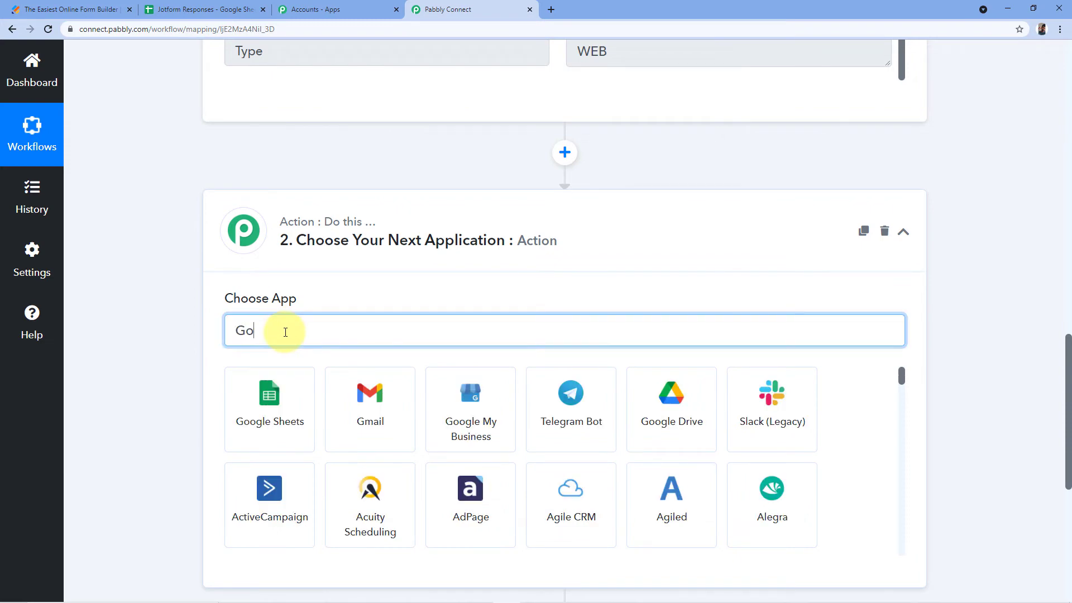
text(ogle Sheets)
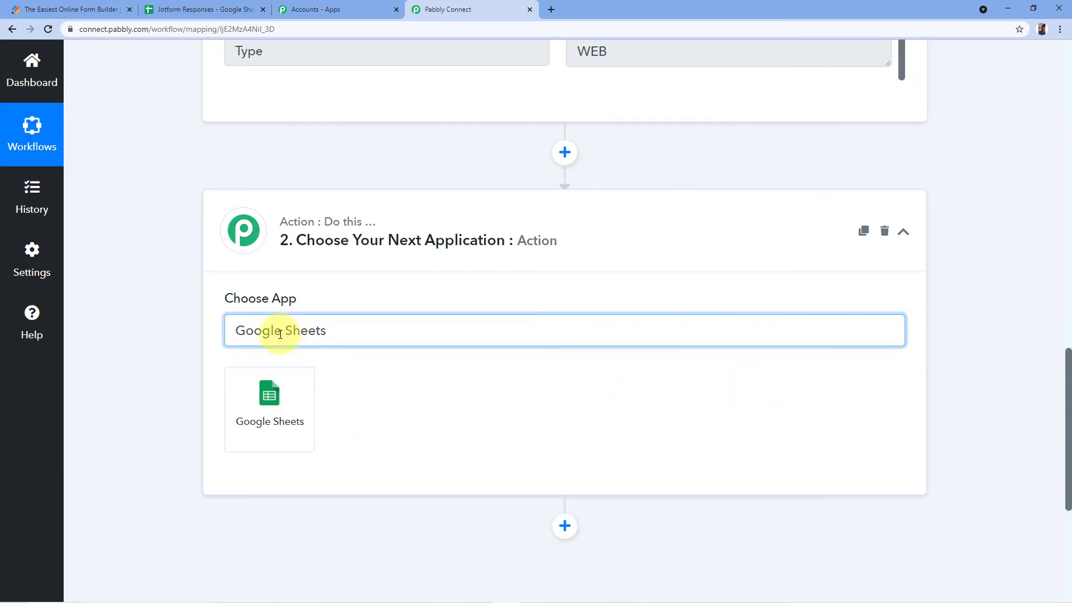
click(292, 422)
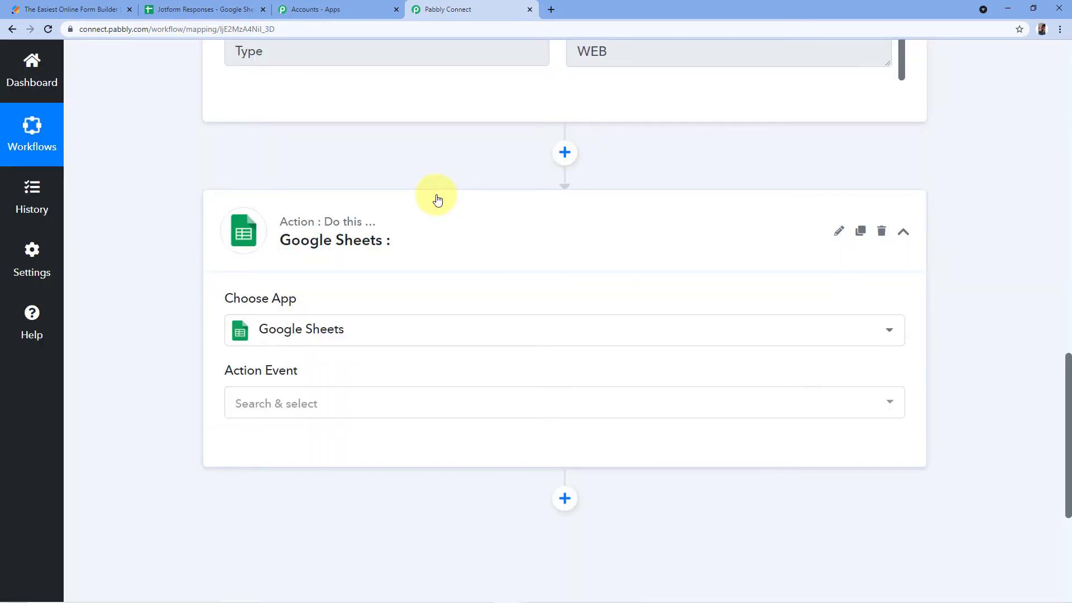
Step: Choose Add New Row as the Google Sheets action event
scroll(437, 197, down, 2)
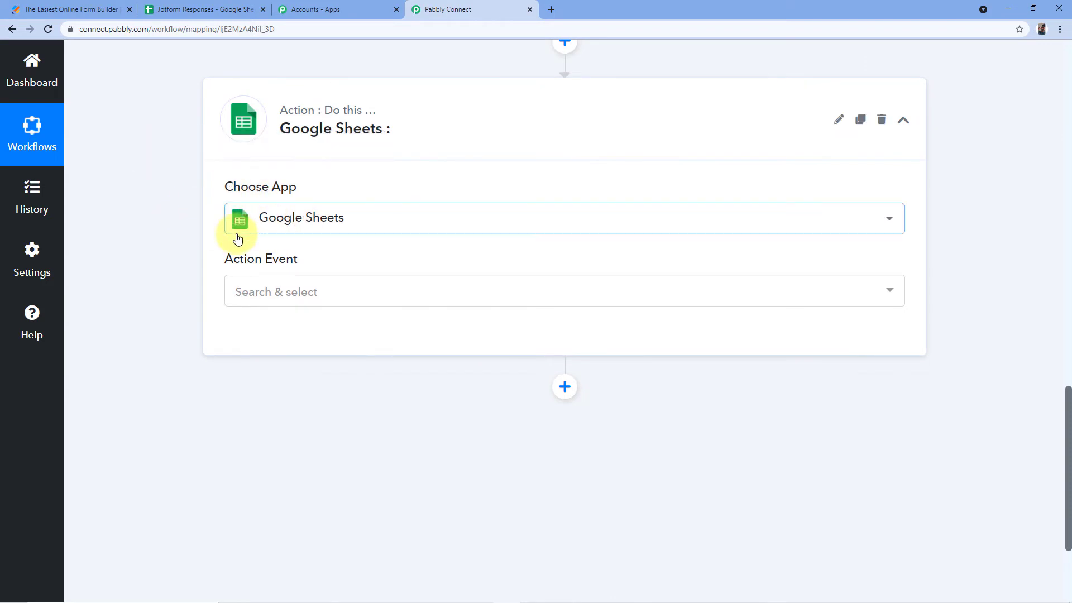
click(301, 294)
scroll(363, 257, down, 1)
scroll(359, 242, down, 1)
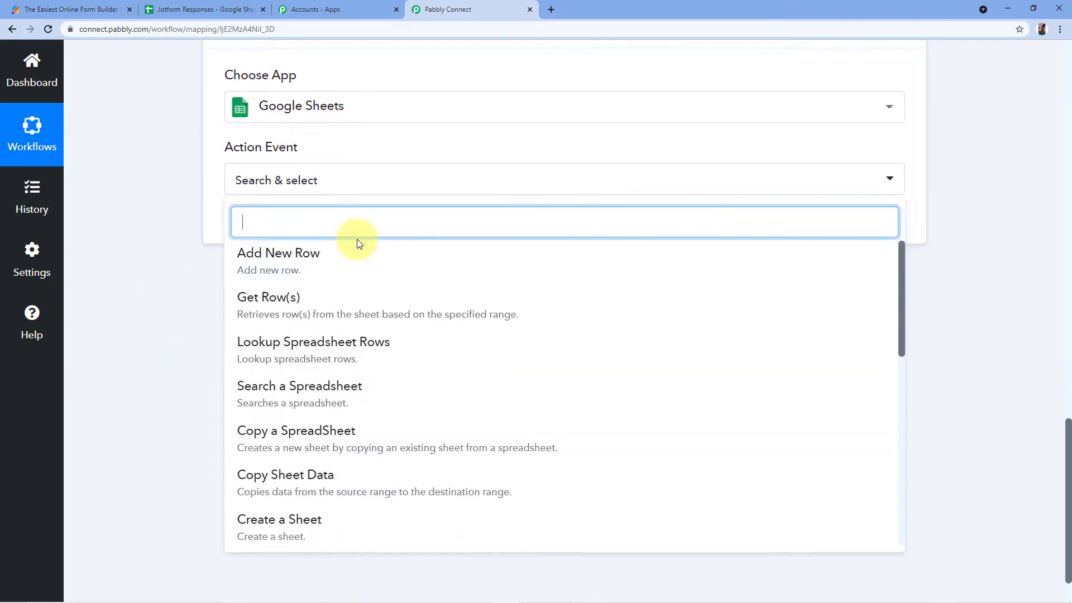
scroll(335, 262, down, 2)
scroll(329, 296, down, 1)
scroll(312, 279, up, 3)
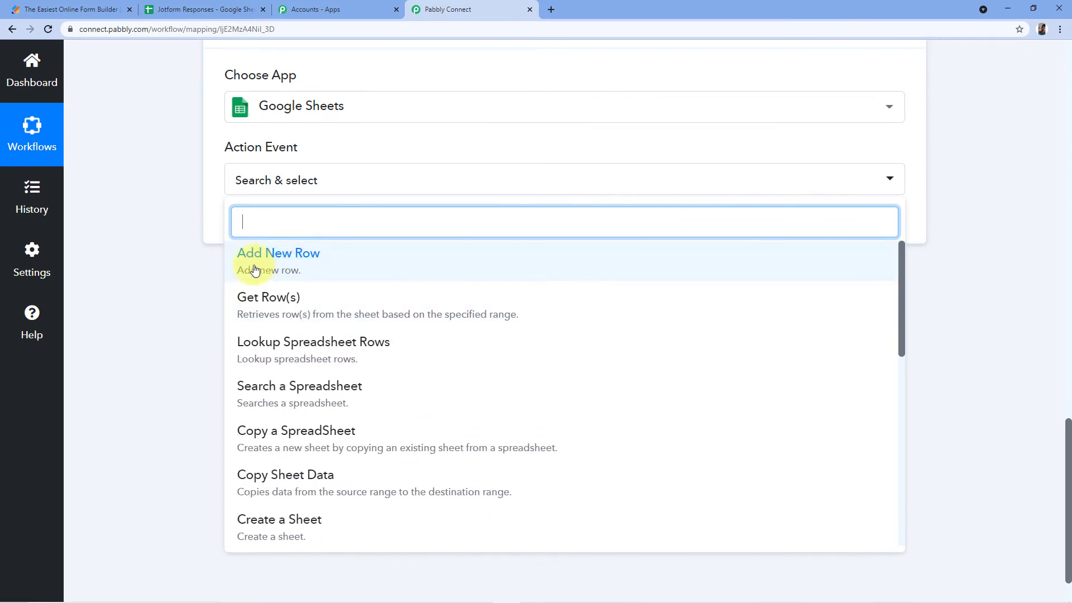
click(310, 267)
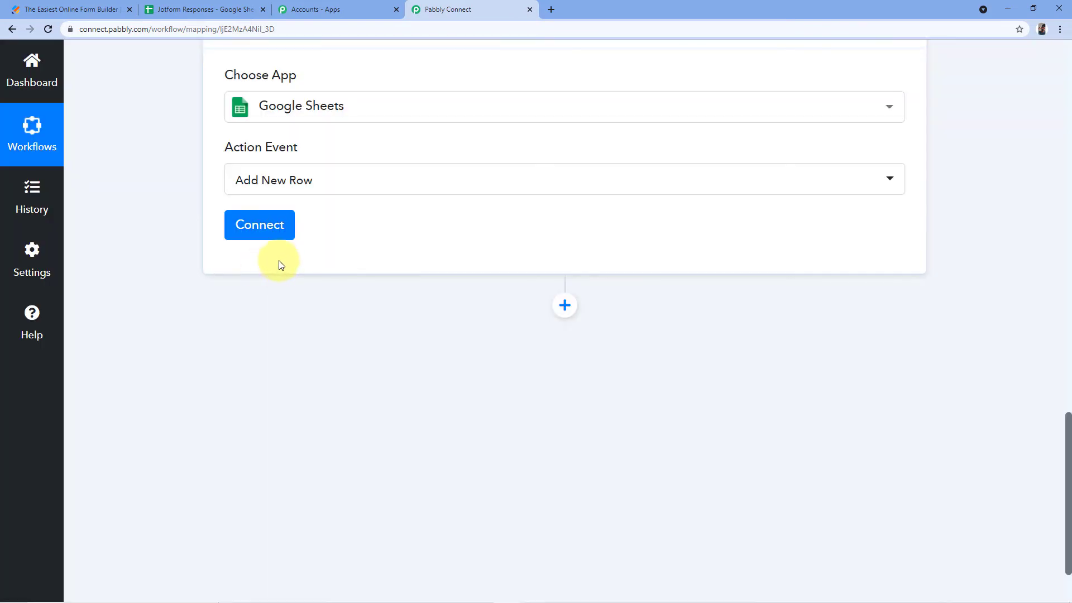
Step: Start a new Google Sheets connection and bring up the Google sign-in window
click(249, 232)
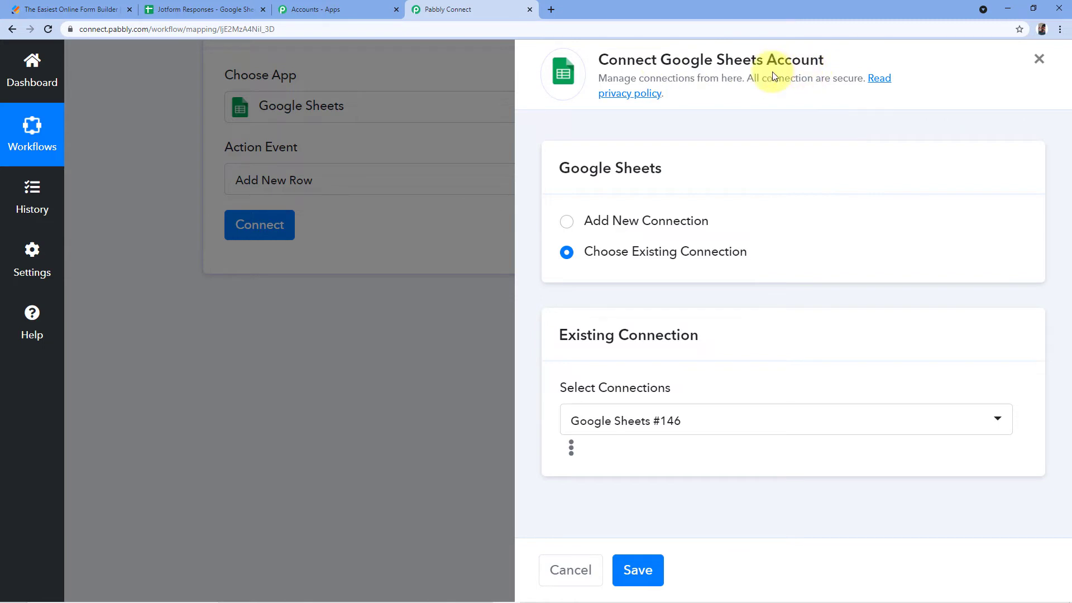
click(566, 222)
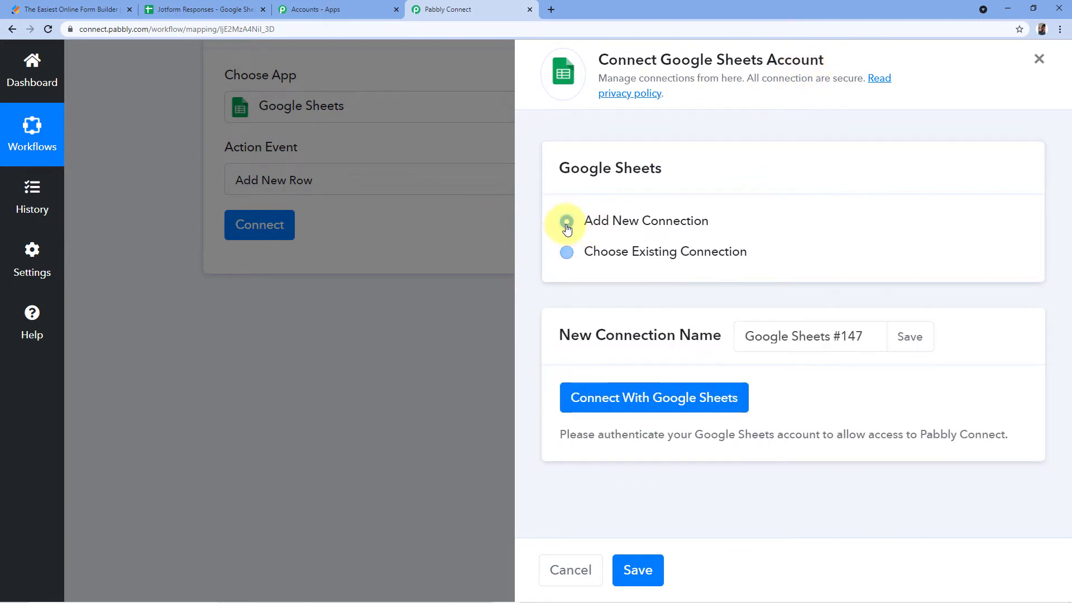
click(631, 406)
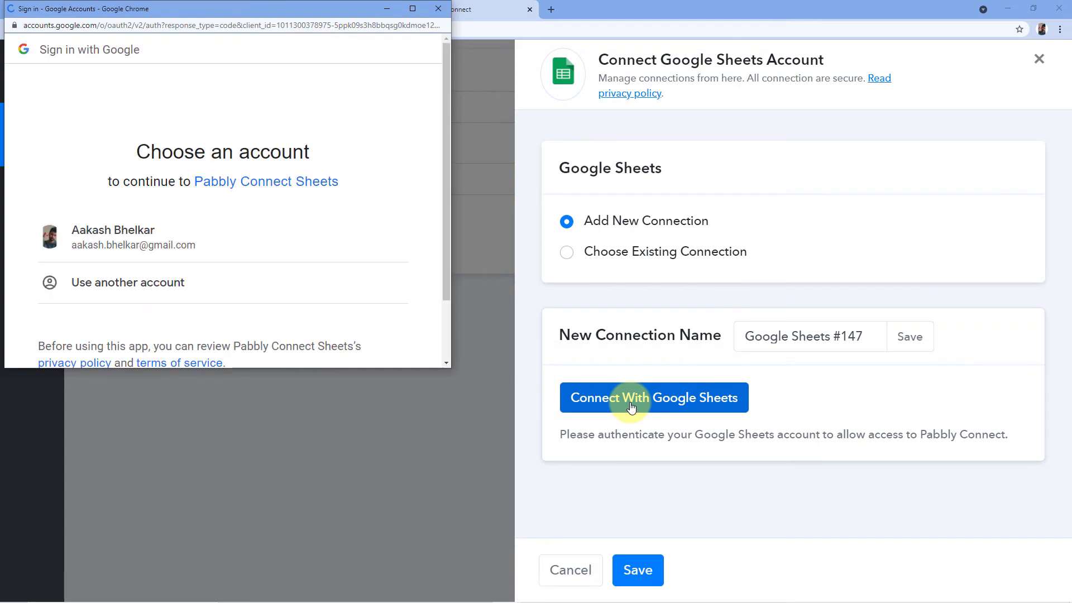
scroll(180, 138, down, 1)
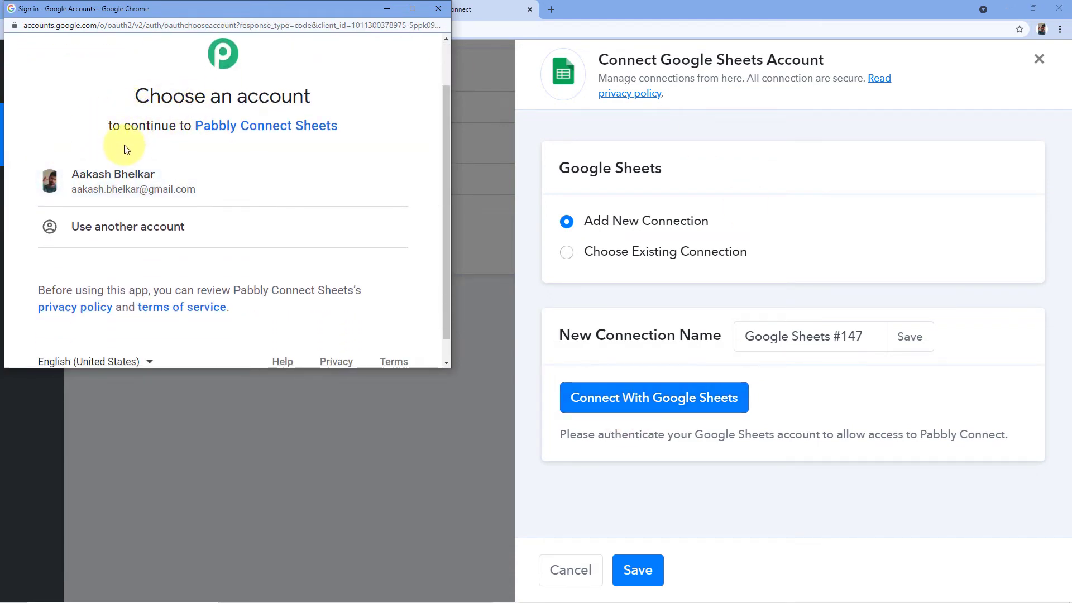
drag(283, 17, 310, 49)
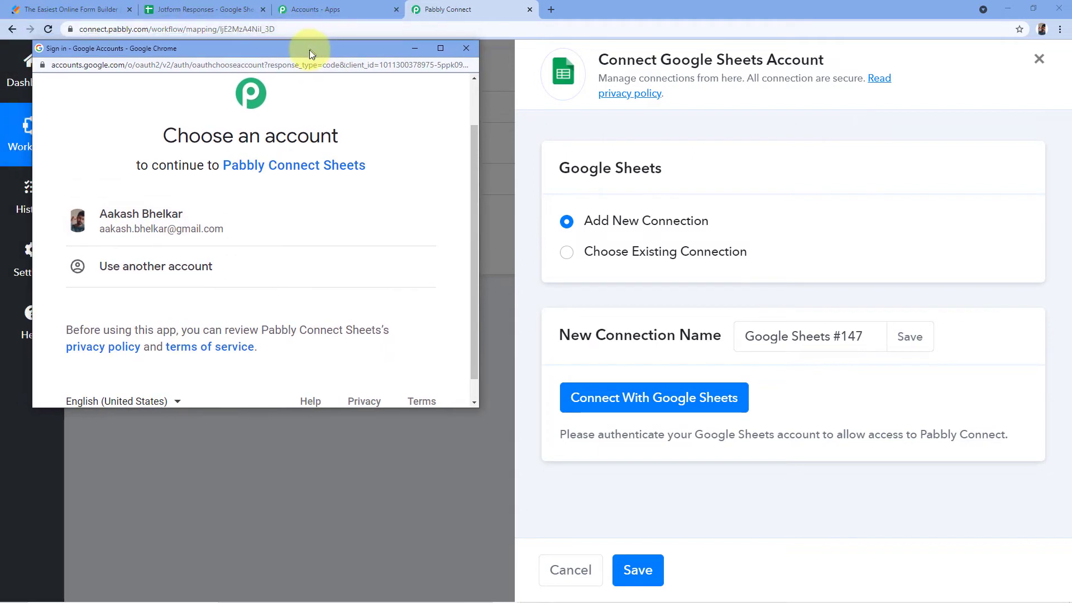
Step: Check which Google account is signed in on the Jotform Responses spreadsheet
click(184, 10)
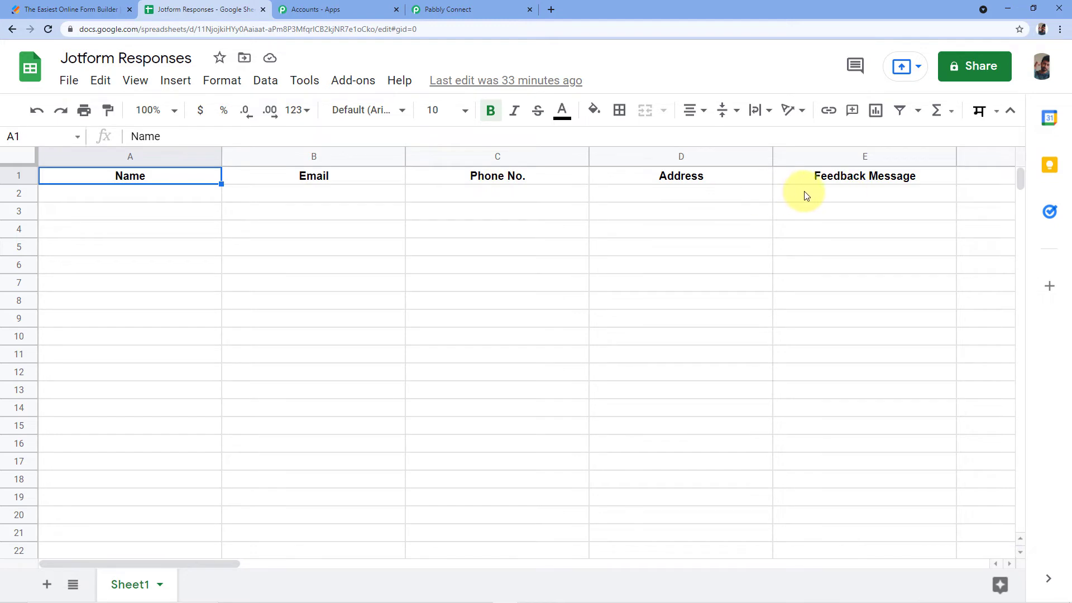
click(67, 9)
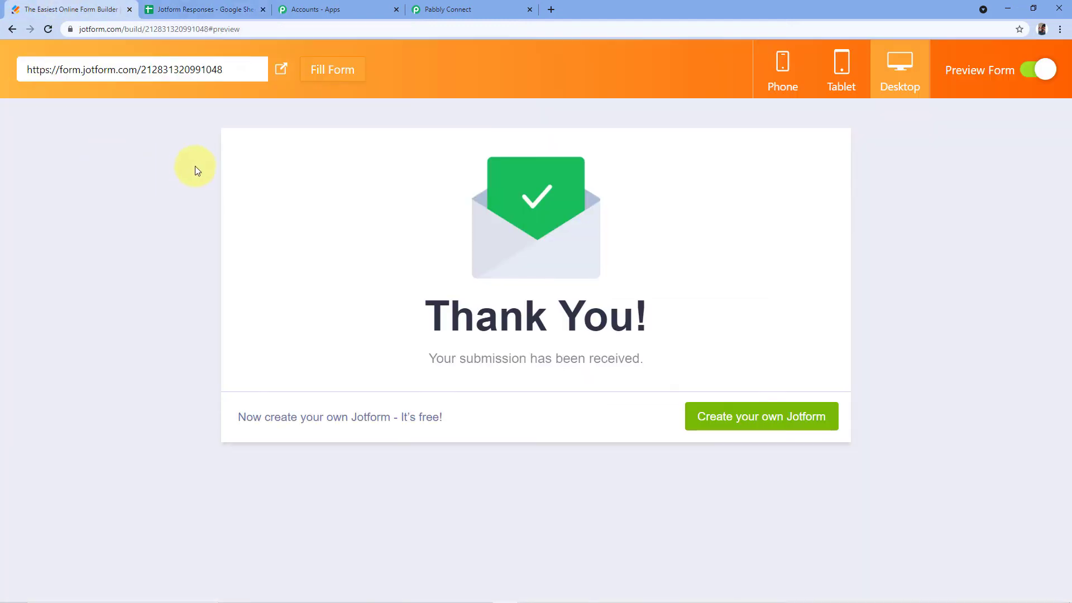
click(227, 9)
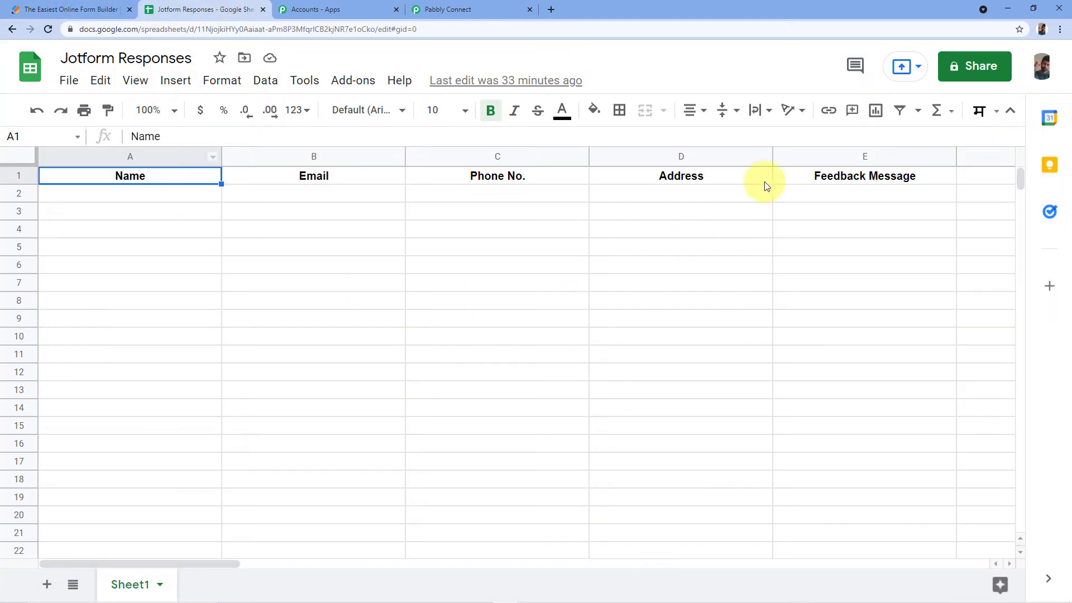
click(1041, 67)
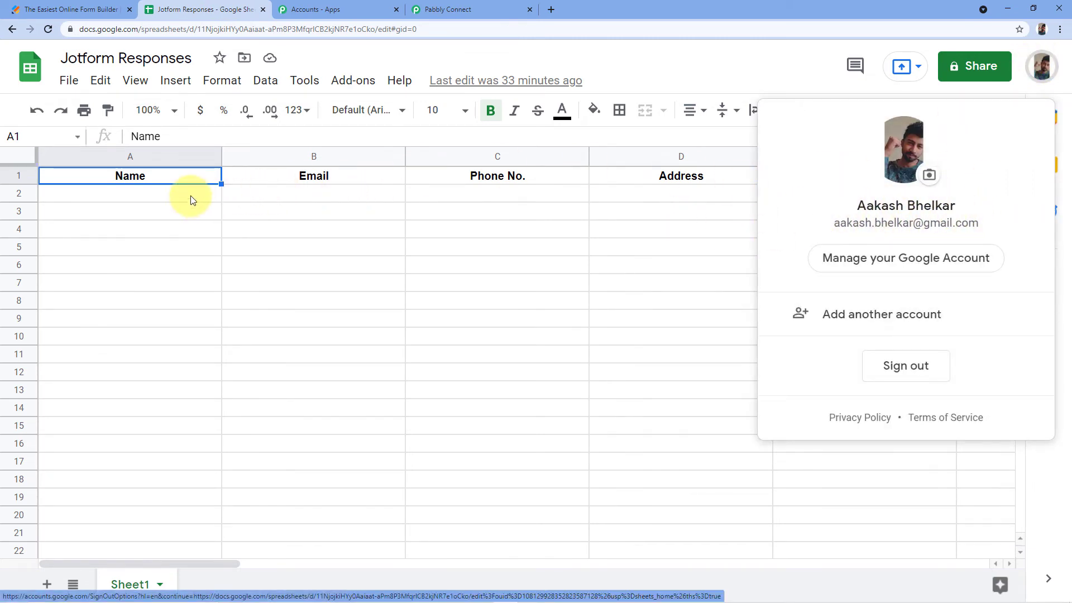
click(163, 181)
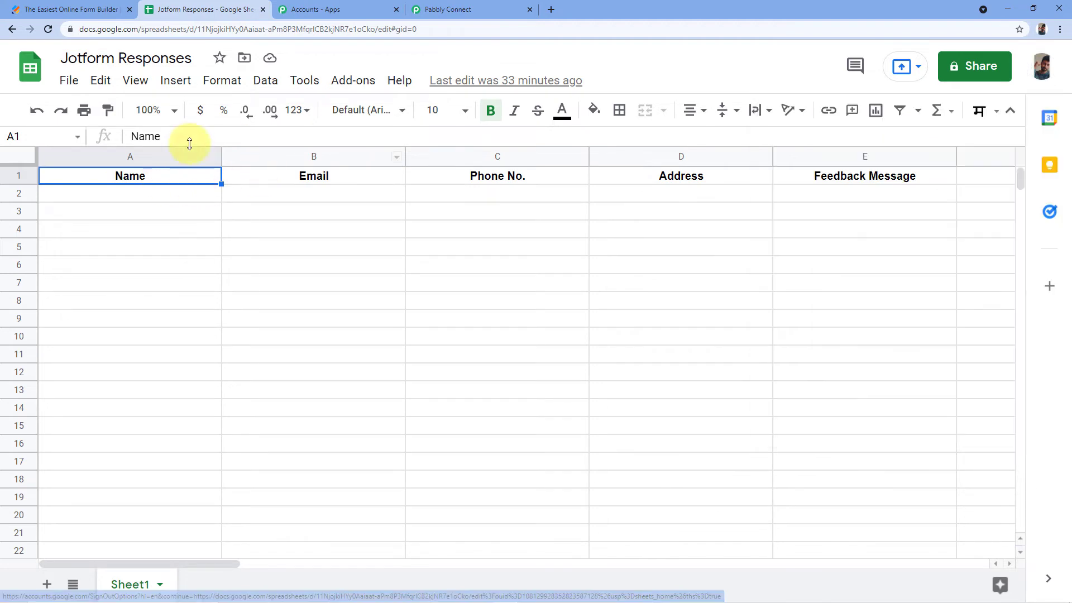
click(446, 9)
Step: Pick that Google account in the sign-in popup and grant Pabbly Connect access
key(alt+Tab)
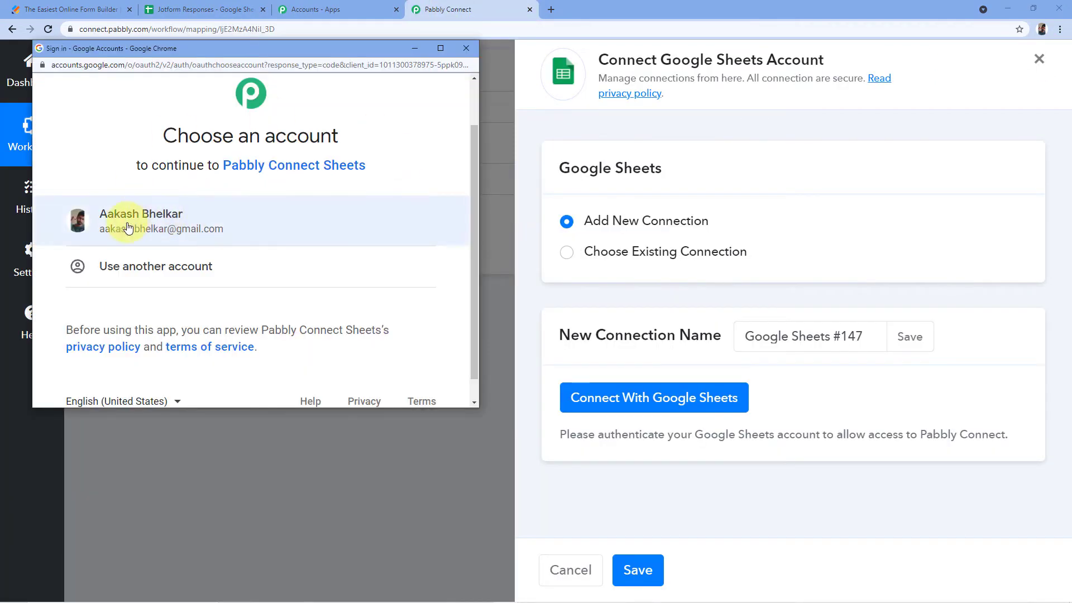
click(155, 228)
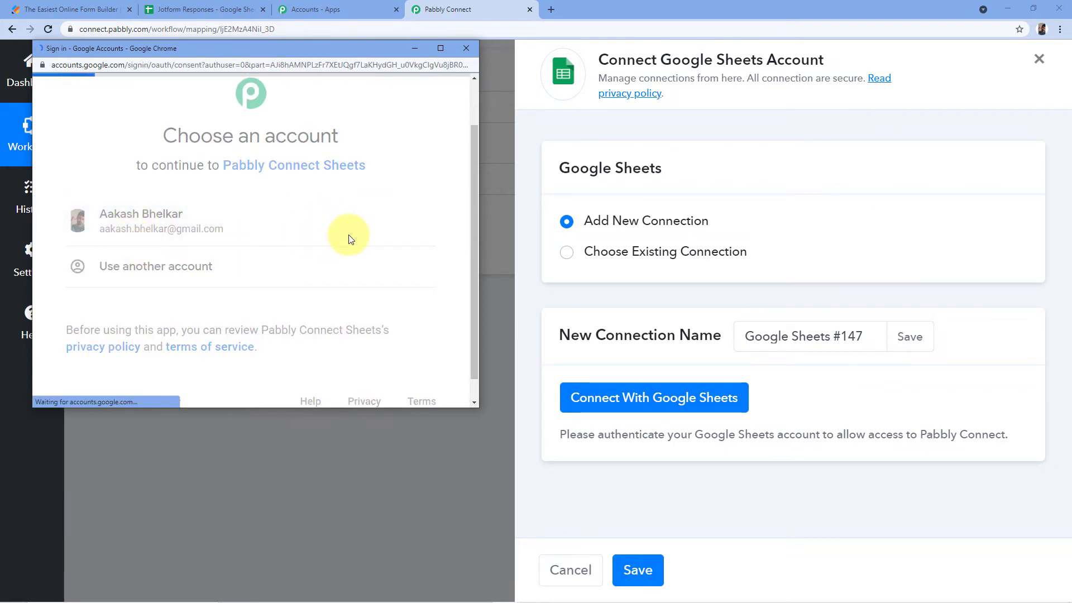
scroll(352, 235, down, 5)
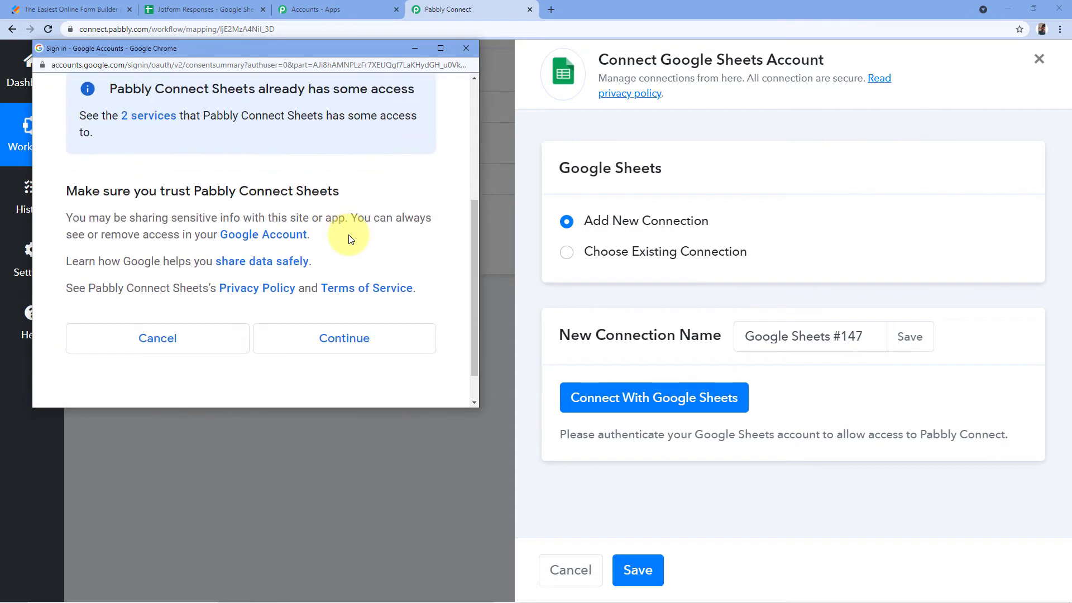
click(351, 292)
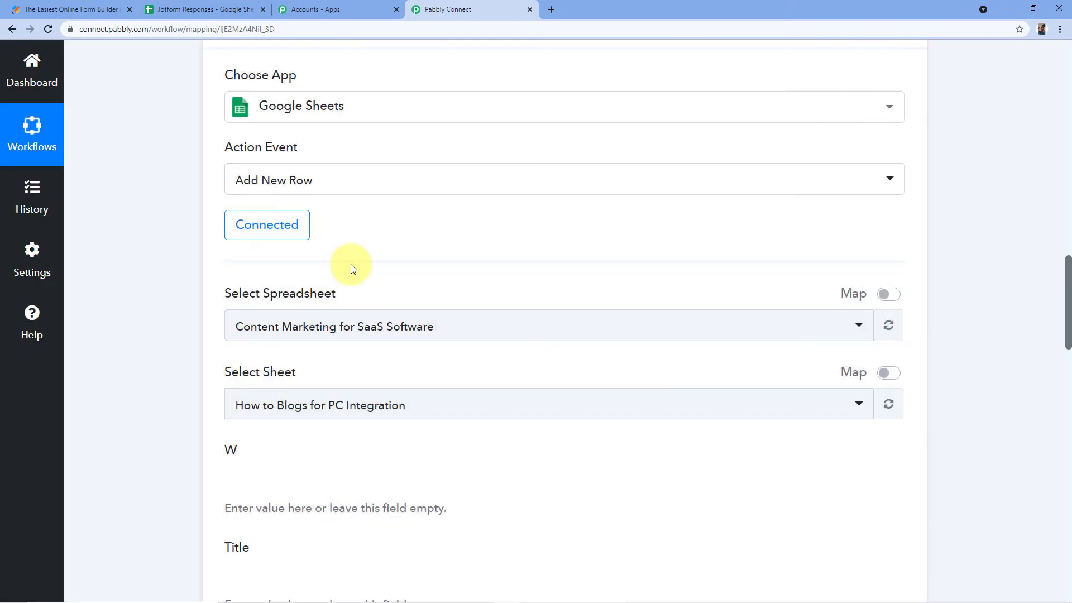
Step: Open the Select Spreadsheet dropdown and scroll through the available spreadsheets
scroll(424, 179, down, 2)
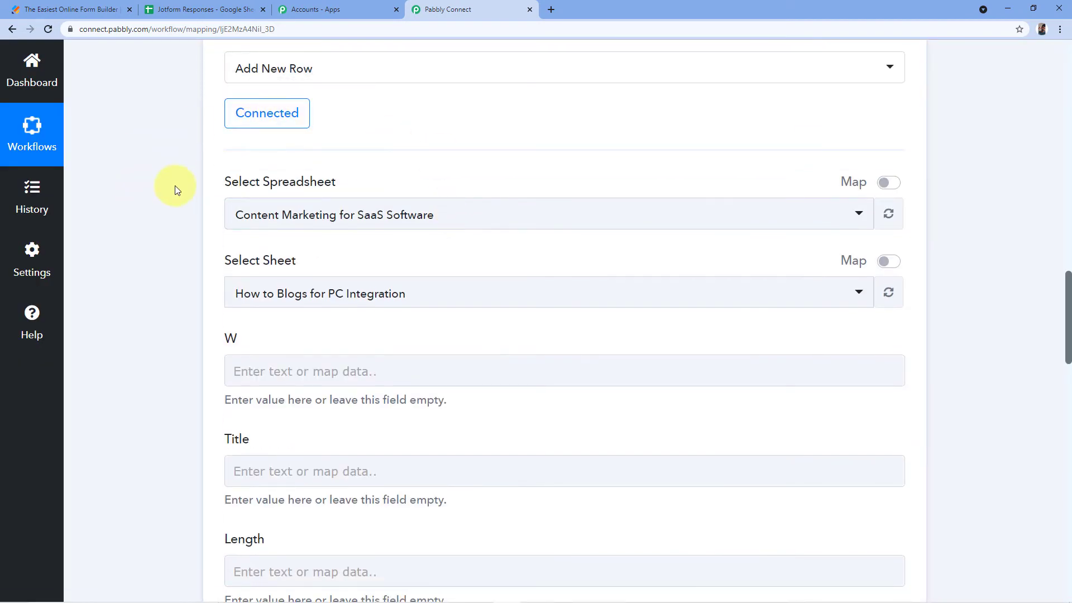
scroll(176, 190, down, 1)
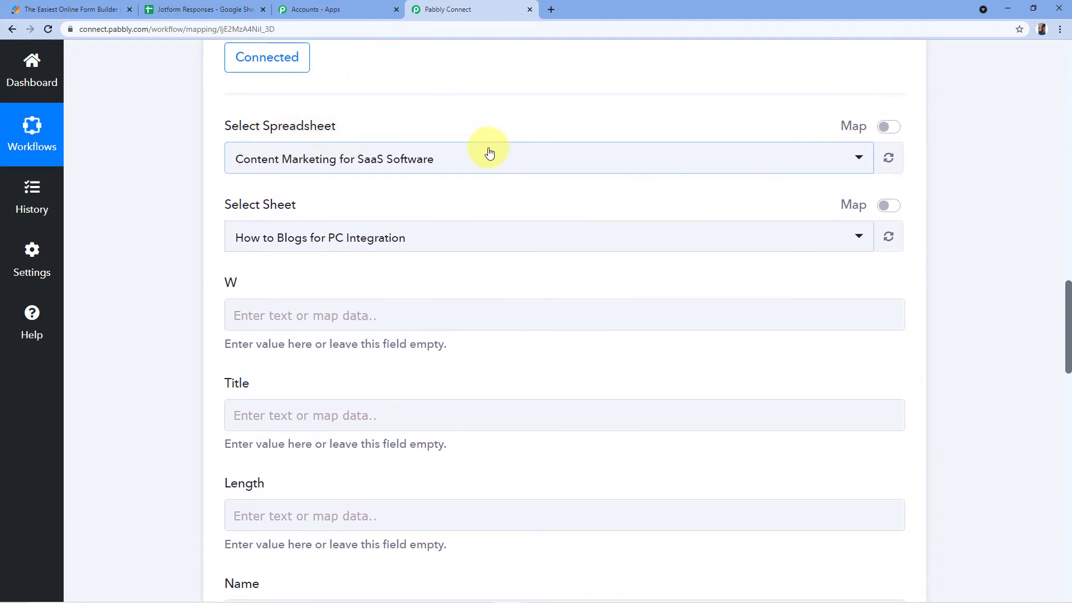
click(447, 162)
scroll(447, 254, down, 2)
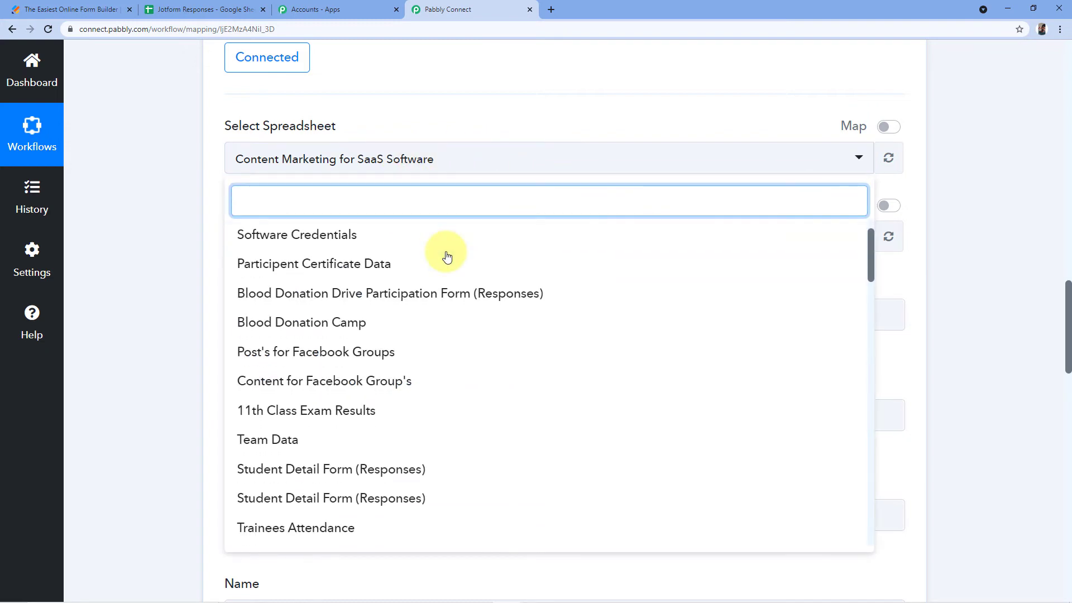
scroll(446, 257, down, 3)
scroll(445, 257, down, 2)
scroll(444, 256, down, 2)
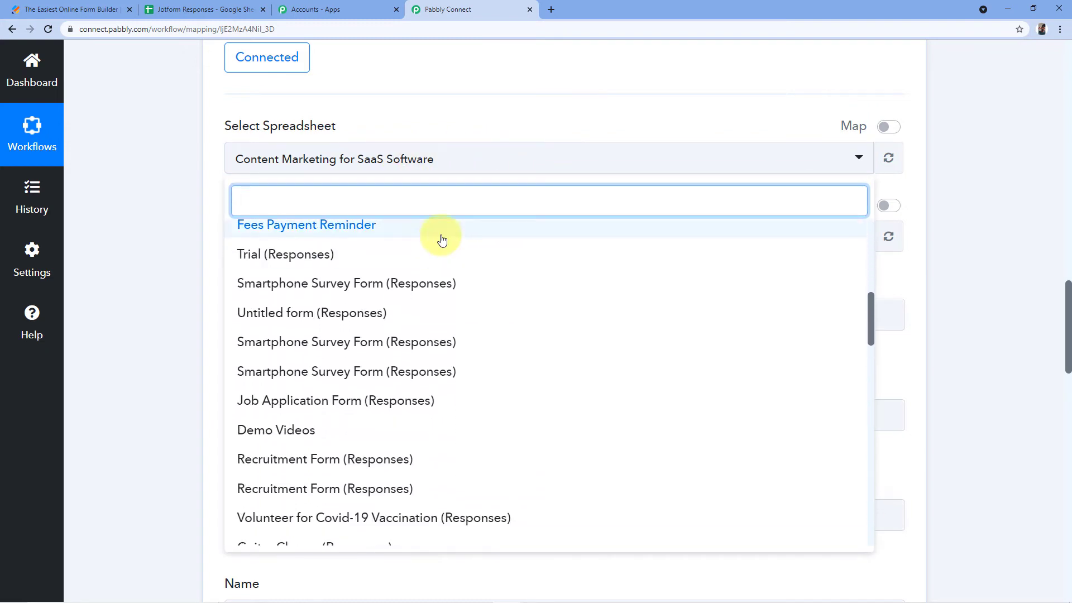
scroll(441, 251, down, 3)
scroll(442, 313, down, 3)
scroll(442, 383, up, 2)
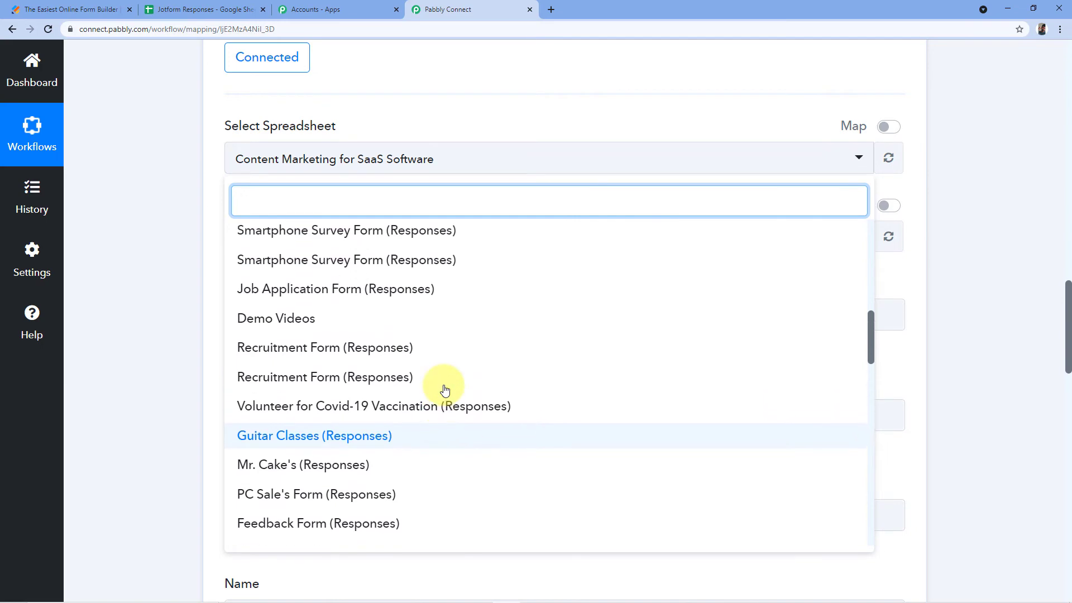
scroll(445, 390, up, 1)
scroll(443, 388, up, 4)
scroll(443, 388, up, 3)
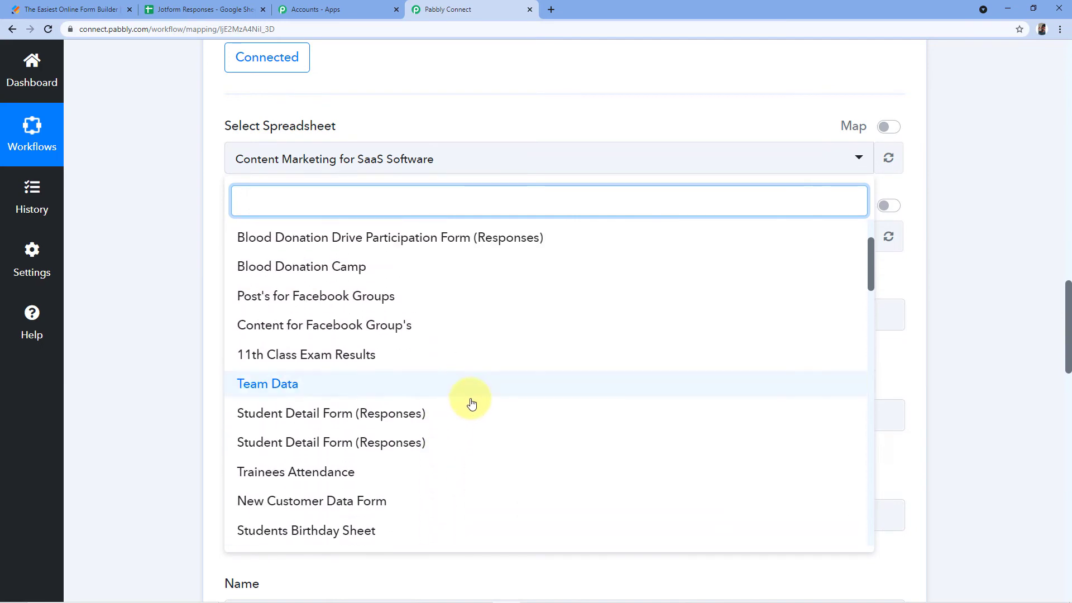
scroll(471, 399, up, 2)
scroll(406, 342, up, 2)
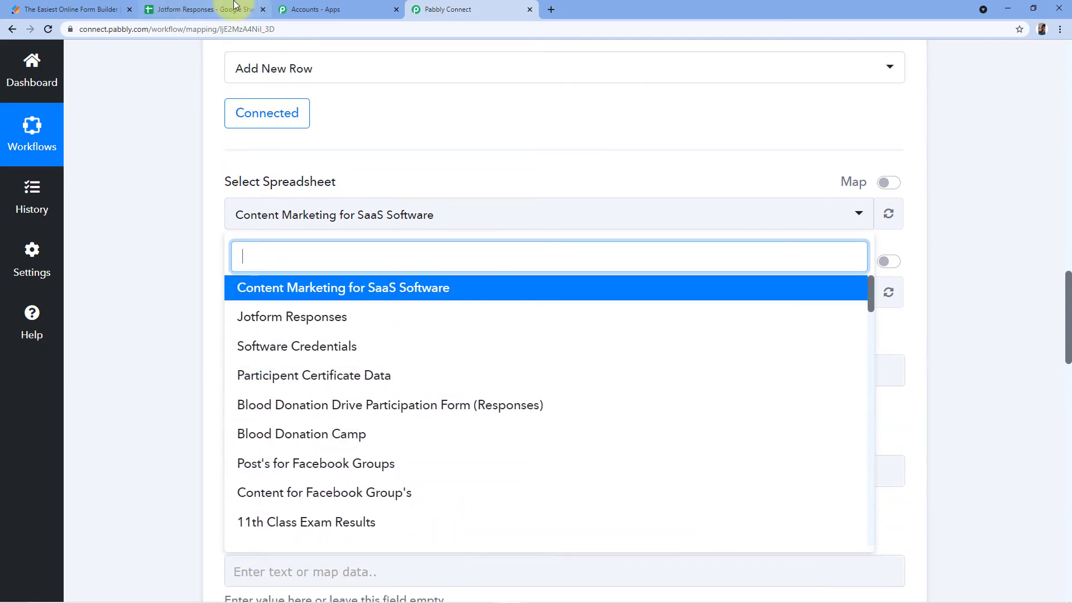
click(212, 8)
Step: Browse the Google Sheets home file list for the Jotform Responses file
click(20, 82)
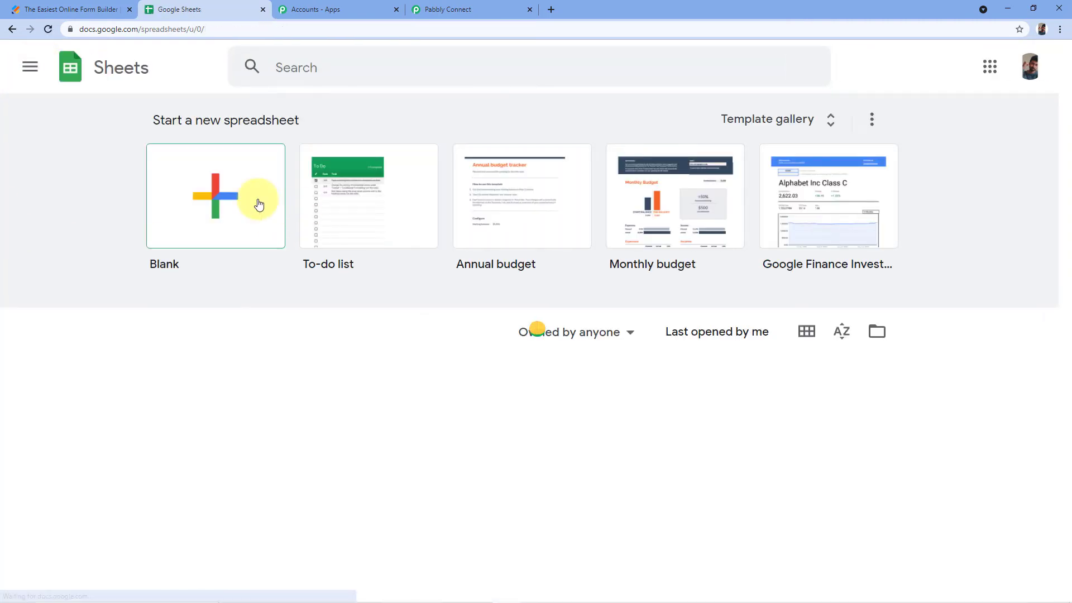
scroll(195, 290, down, 3)
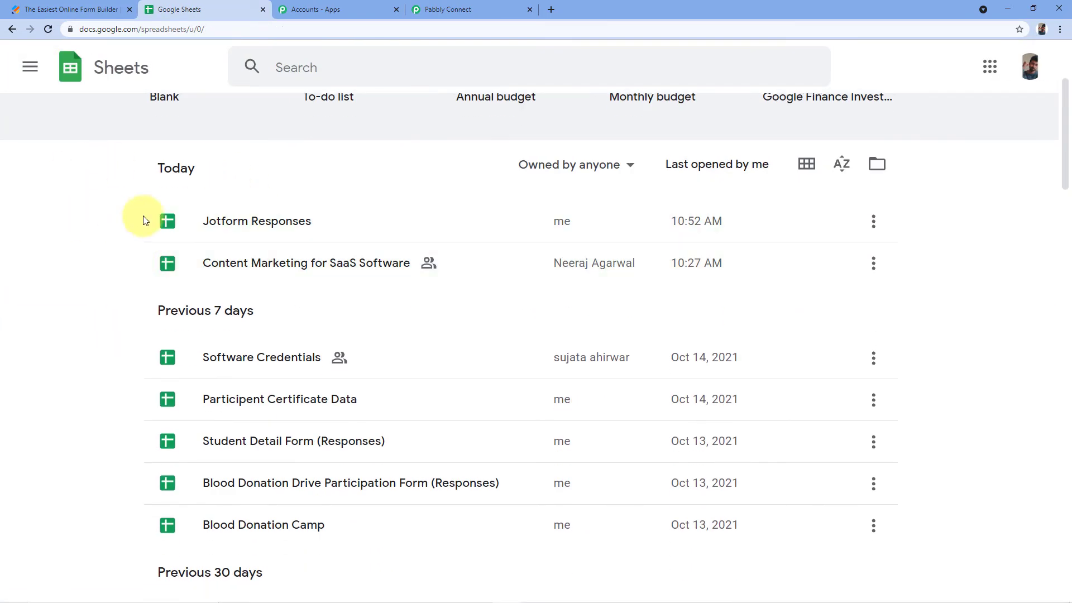
scroll(140, 279, down, 3)
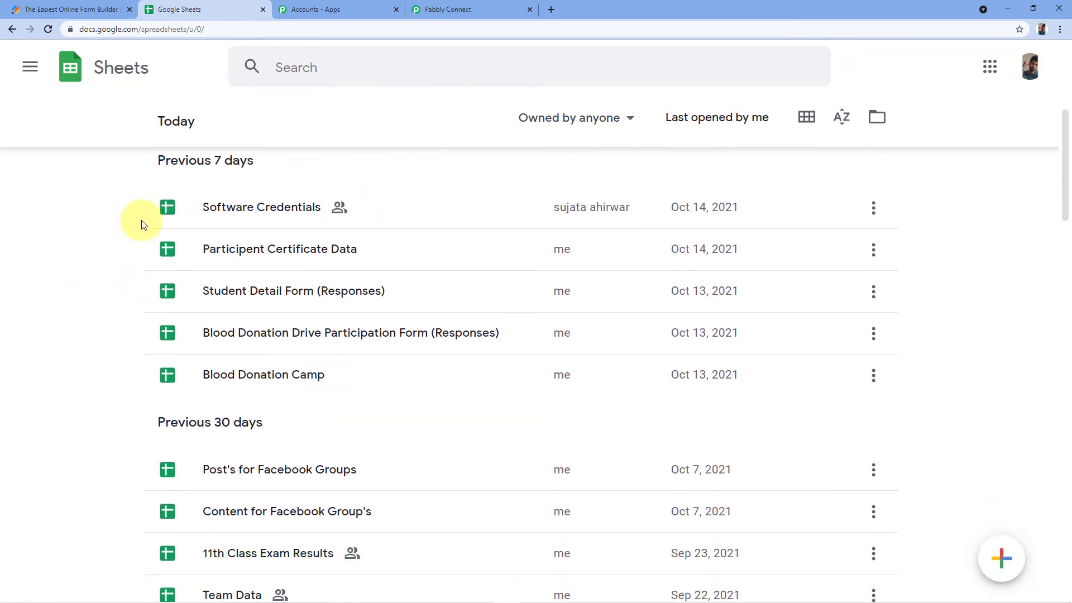
scroll(143, 229, down, 2)
scroll(137, 217, down, 3)
scroll(133, 235, down, 2)
scroll(117, 362, down, 3)
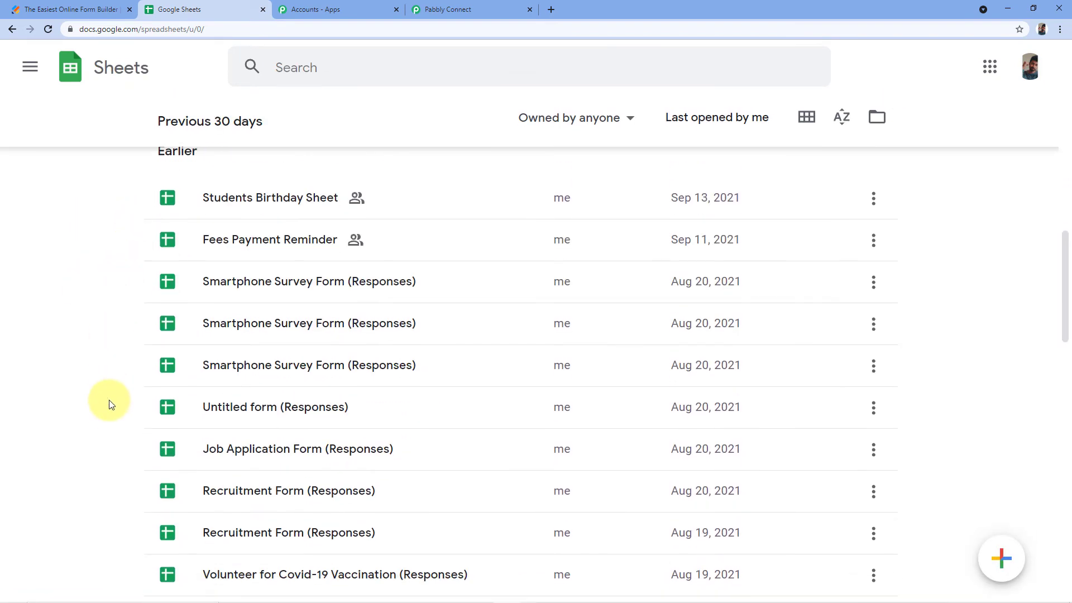
scroll(120, 397, up, 6)
scroll(124, 391, up, 1)
click(456, 11)
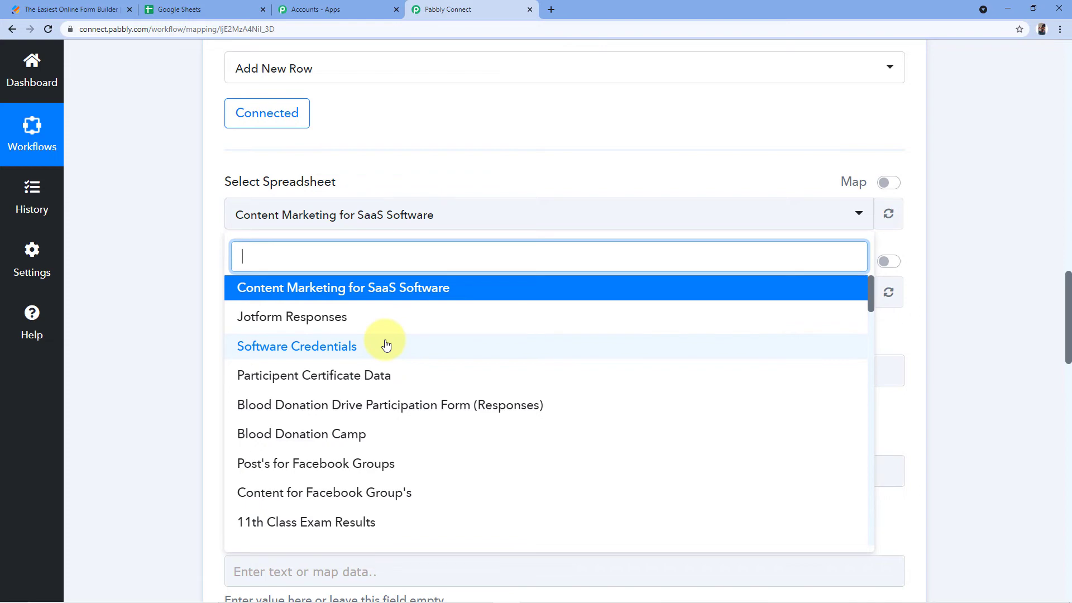
Step: Open the Jotform Responses spreadsheet from the file list
click(216, 6)
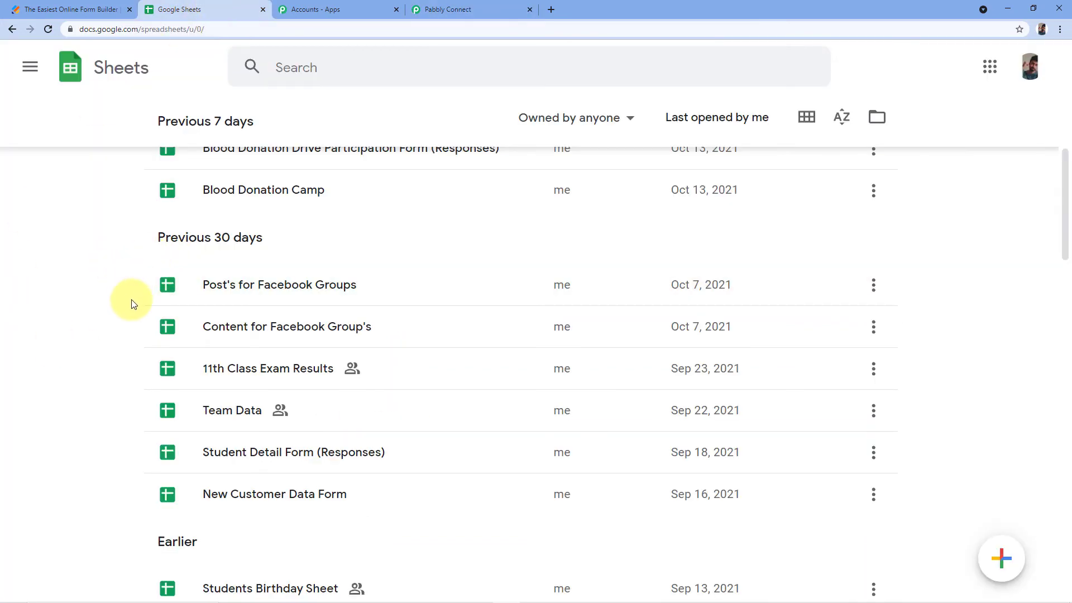
scroll(132, 303, up, 5)
scroll(132, 304, up, 3)
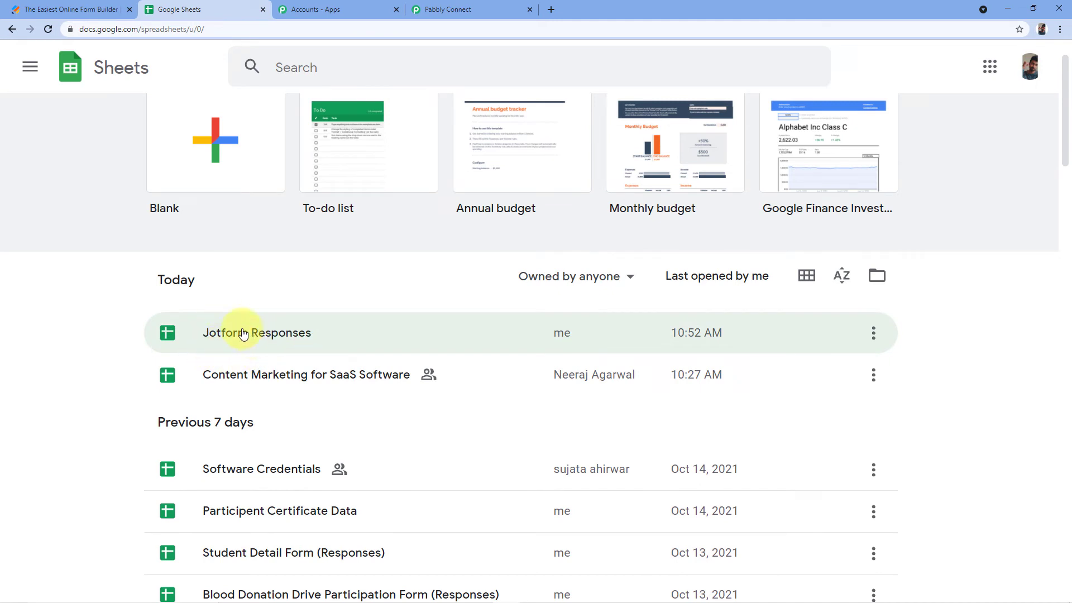
click(300, 341)
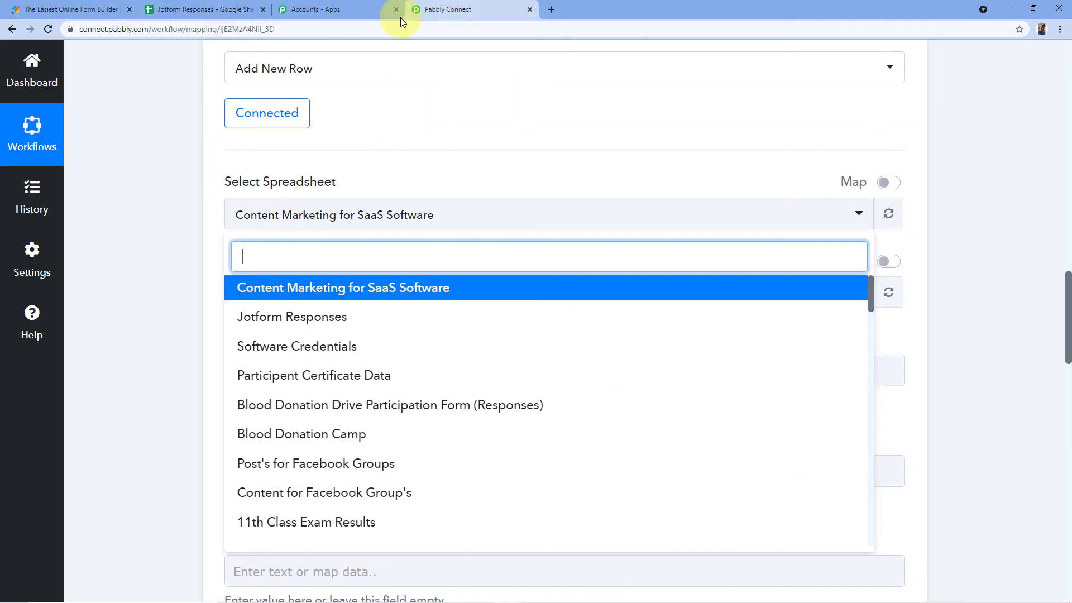
click(460, 10)
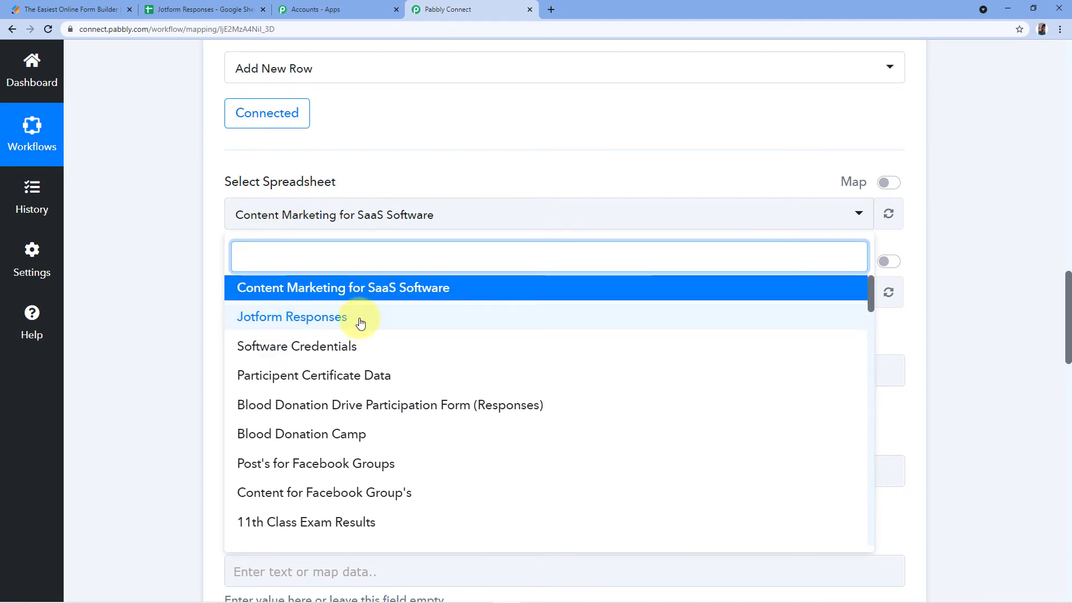
Step: Select Jotform Responses as the spreadsheet, keeping Sheet1, and review the mapping fields
click(290, 317)
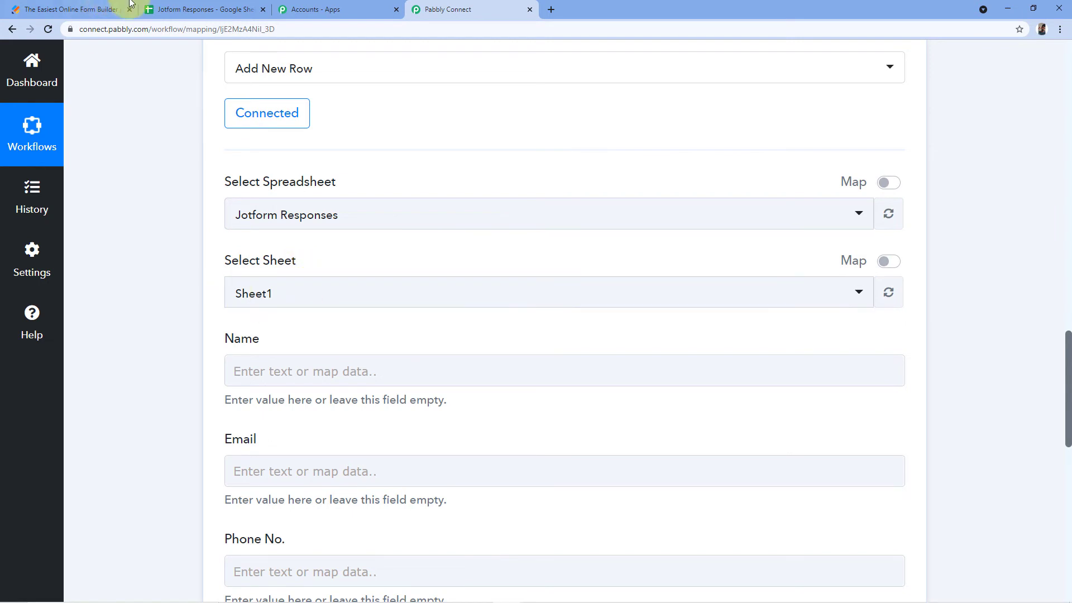
click(184, 10)
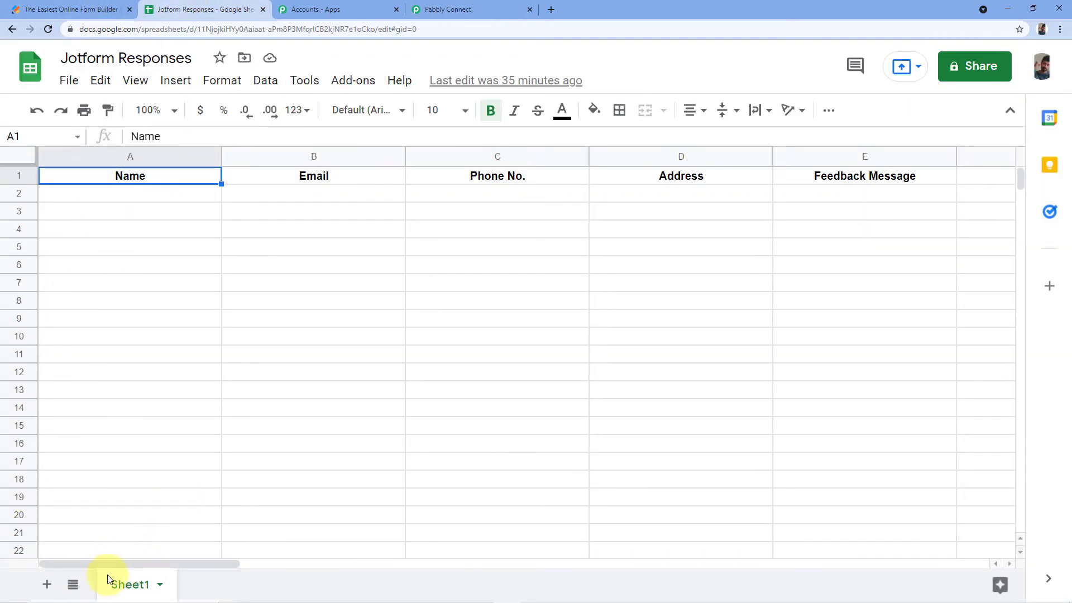
click(459, 10)
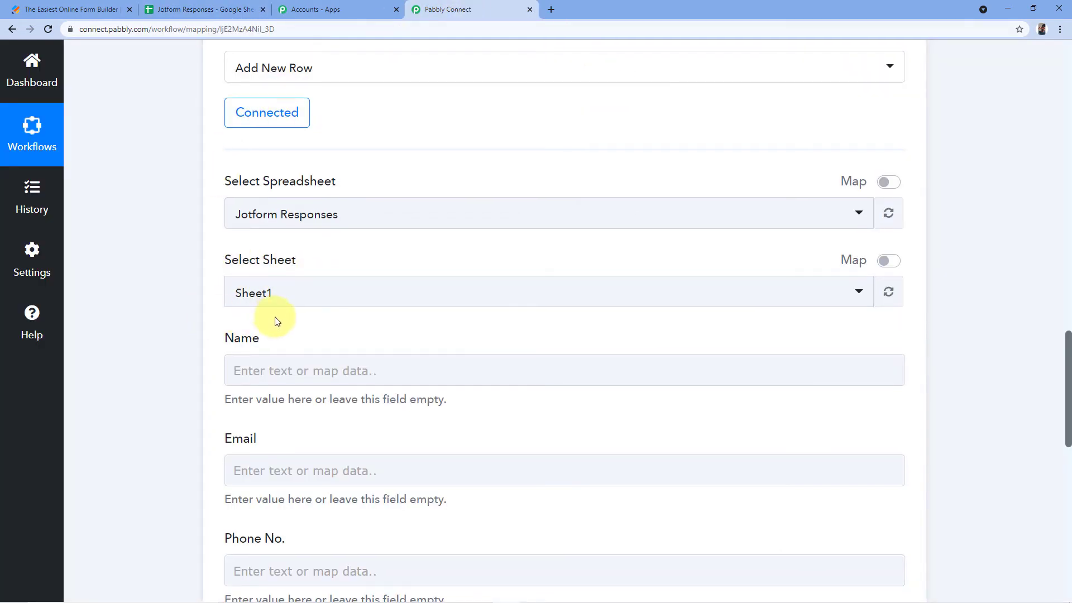
scroll(276, 319, down, 1)
scroll(304, 282, down, 1)
scroll(280, 270, down, 1)
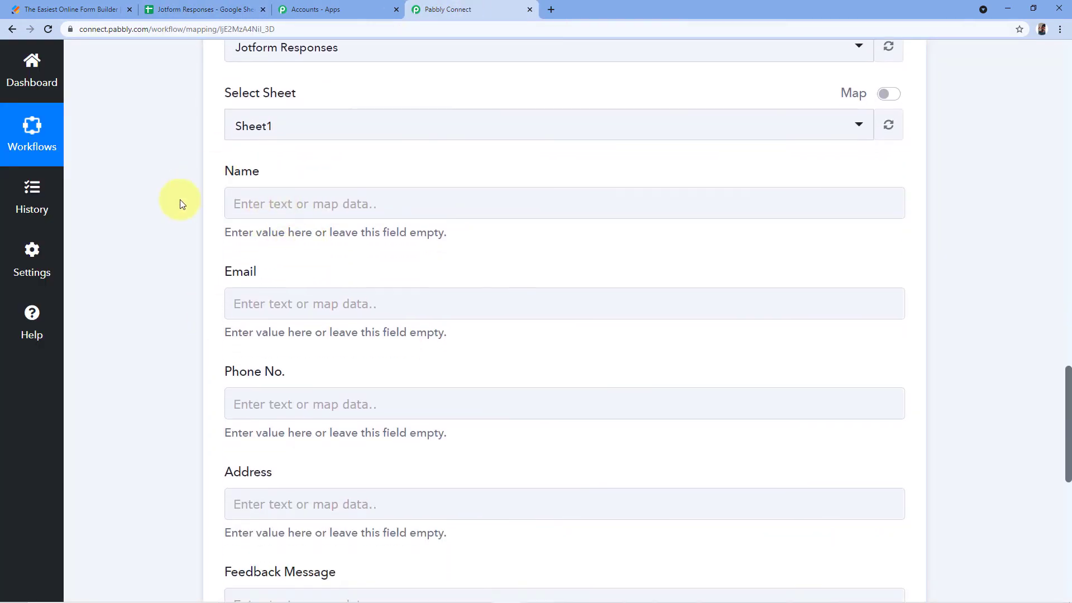
scroll(275, 175, down, 1)
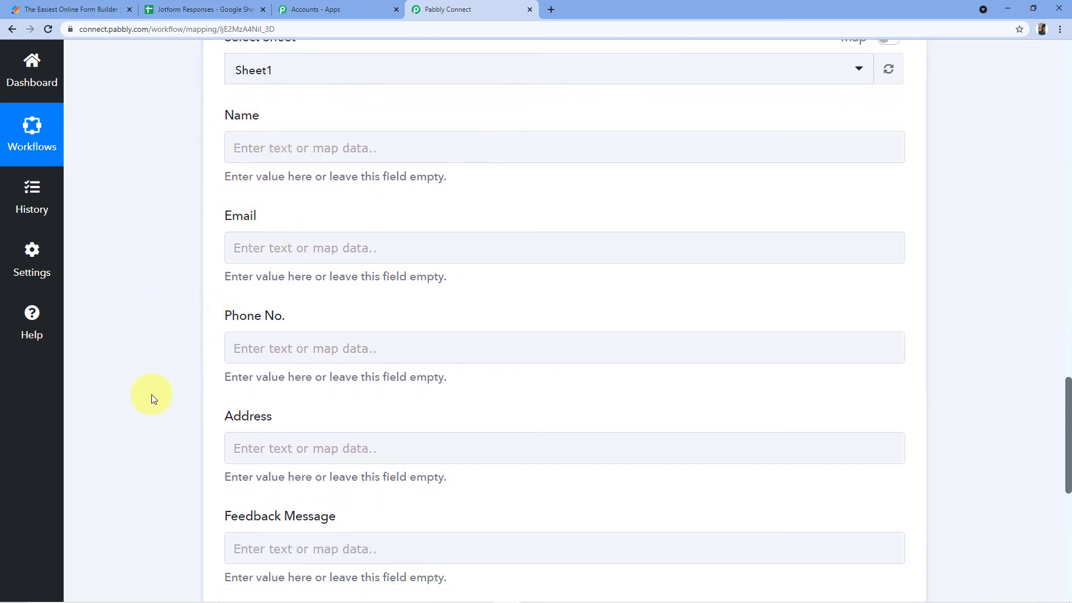
scroll(204, 400, down, 1)
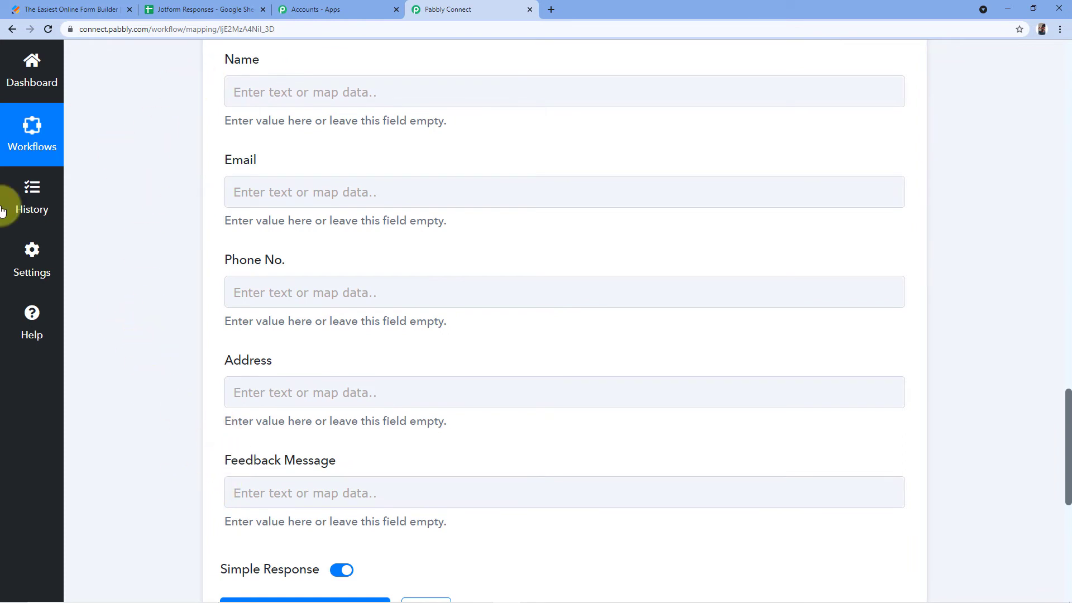
Step: Compare the mapping fields with the sheet's column headers, then click into Name
click(201, 9)
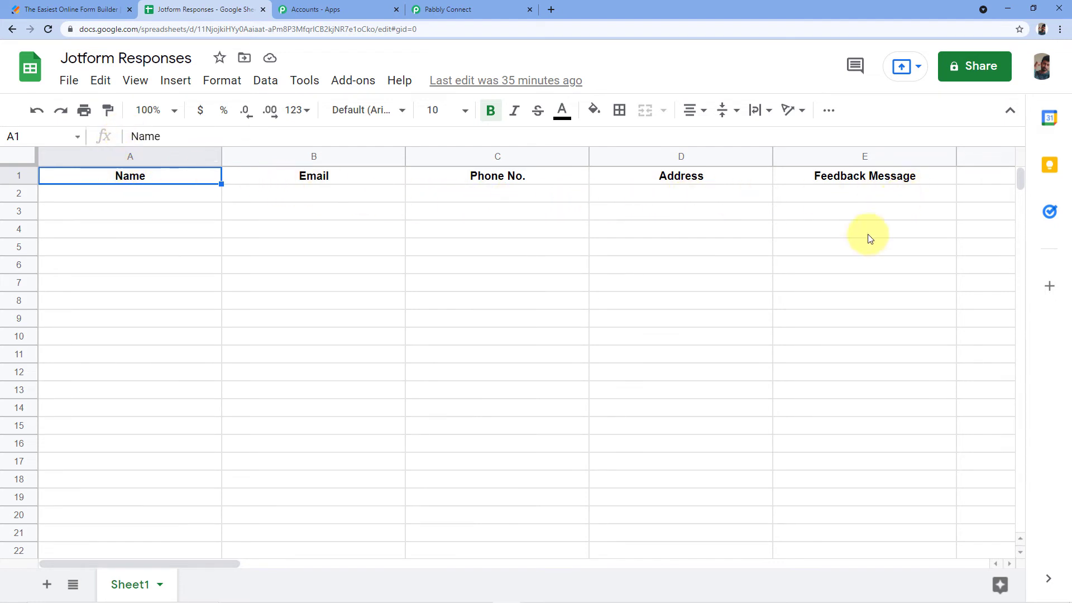
click(481, 7)
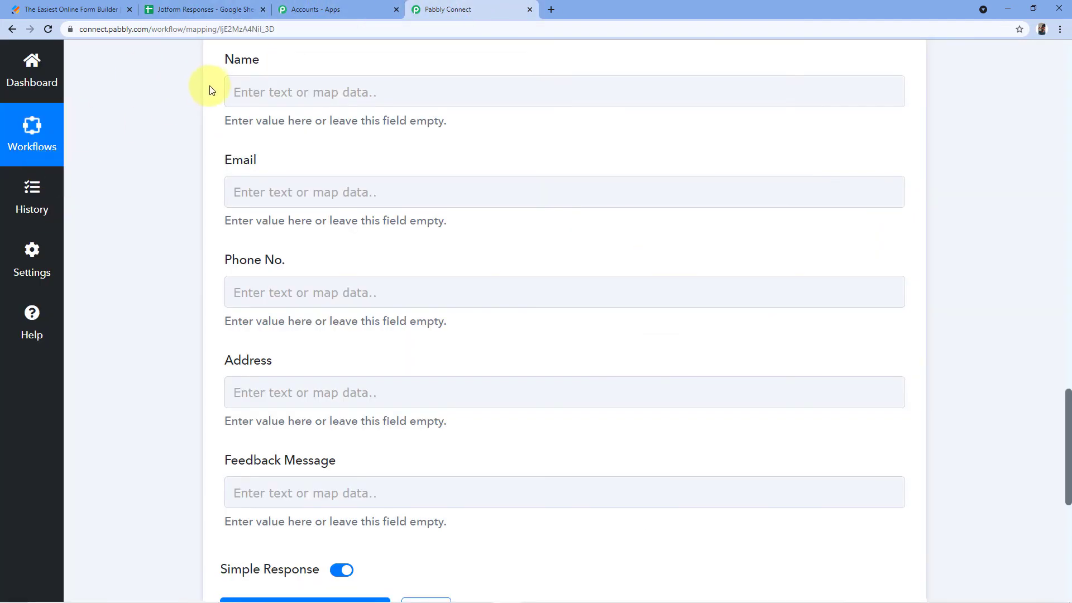
click(196, 7)
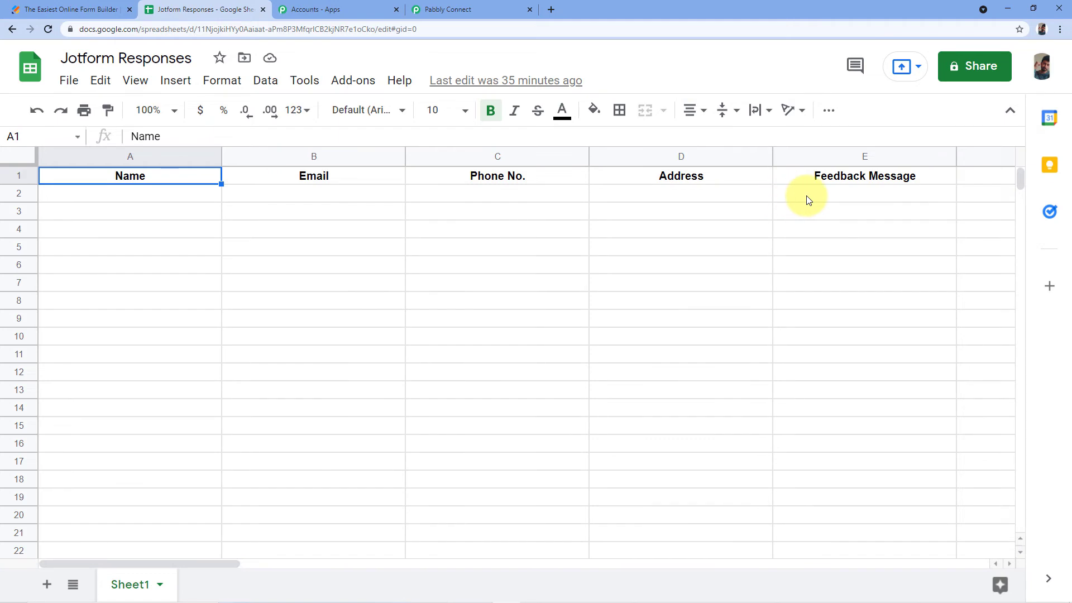
click(465, 8)
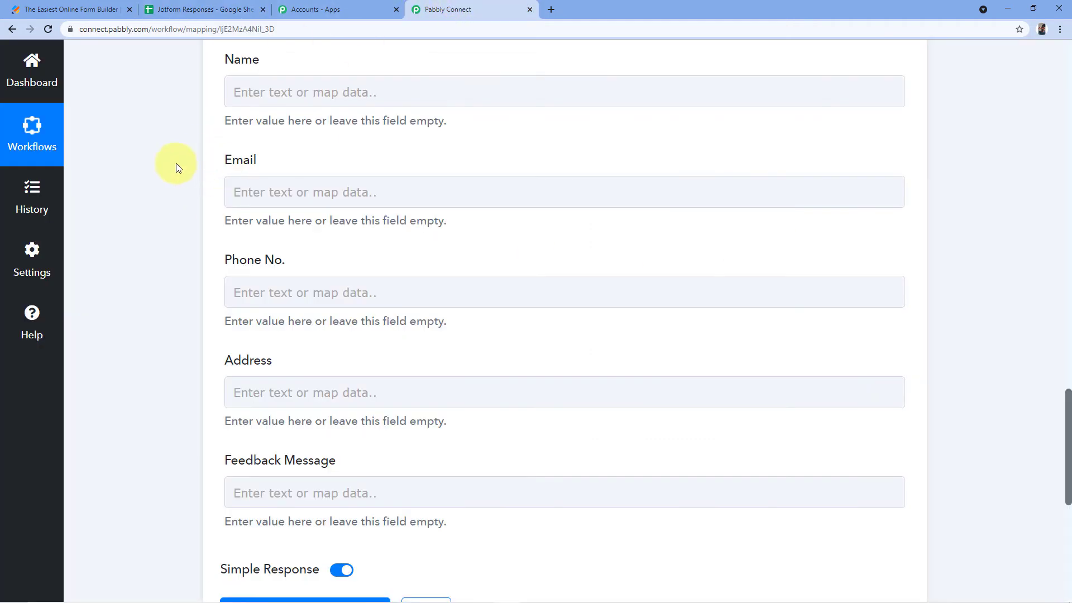
click(283, 93)
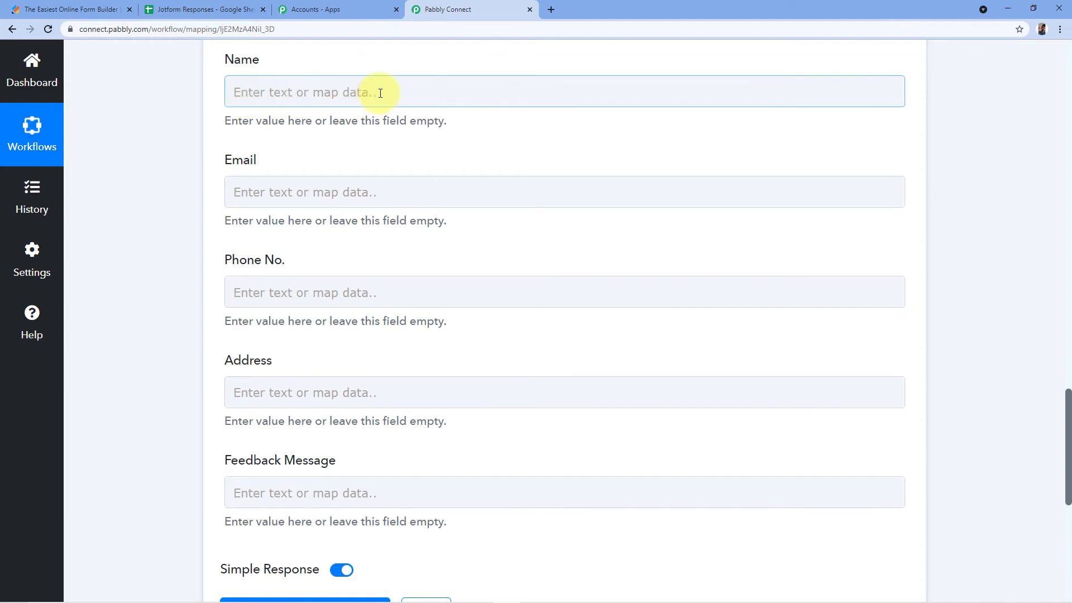
scroll(904, 151, up, 4)
Step: Review the captured first and last name values in the Response Received section
scroll(905, 175, up, 4)
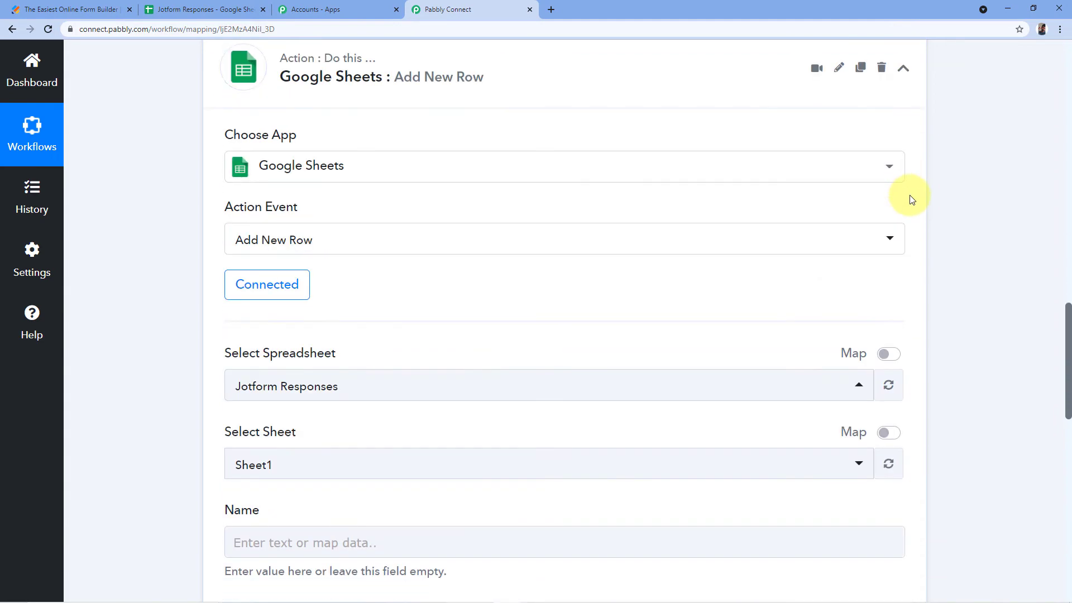
scroll(910, 199, up, 7)
scroll(911, 212, up, 5)
scroll(909, 216, down, 1)
scroll(715, 247, up, 2)
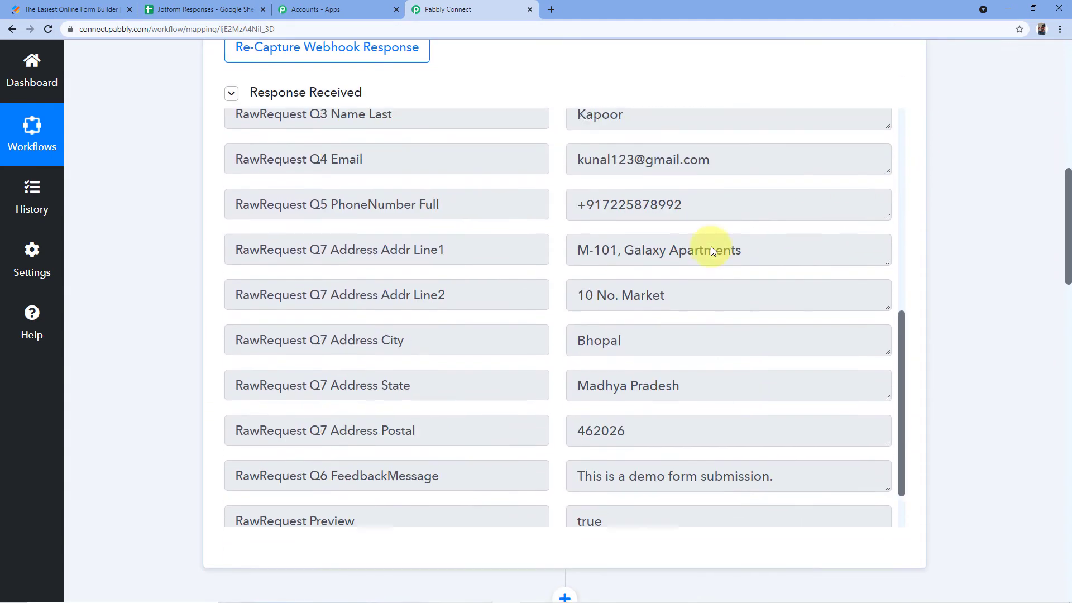
scroll(715, 247, up, 3)
scroll(717, 247, up, 1)
click(630, 278)
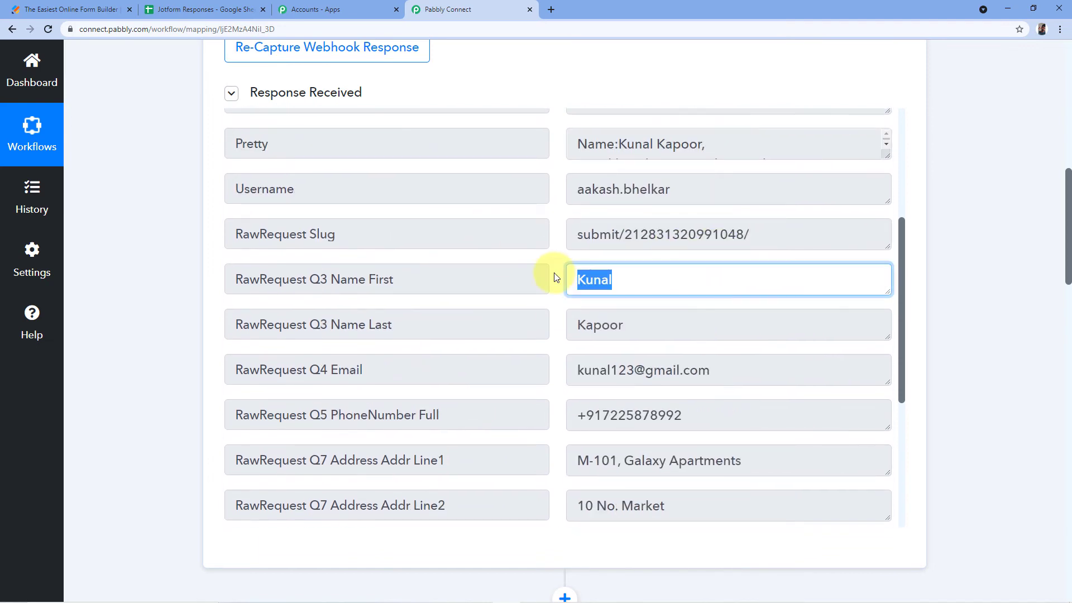
click(653, 331)
click(616, 281)
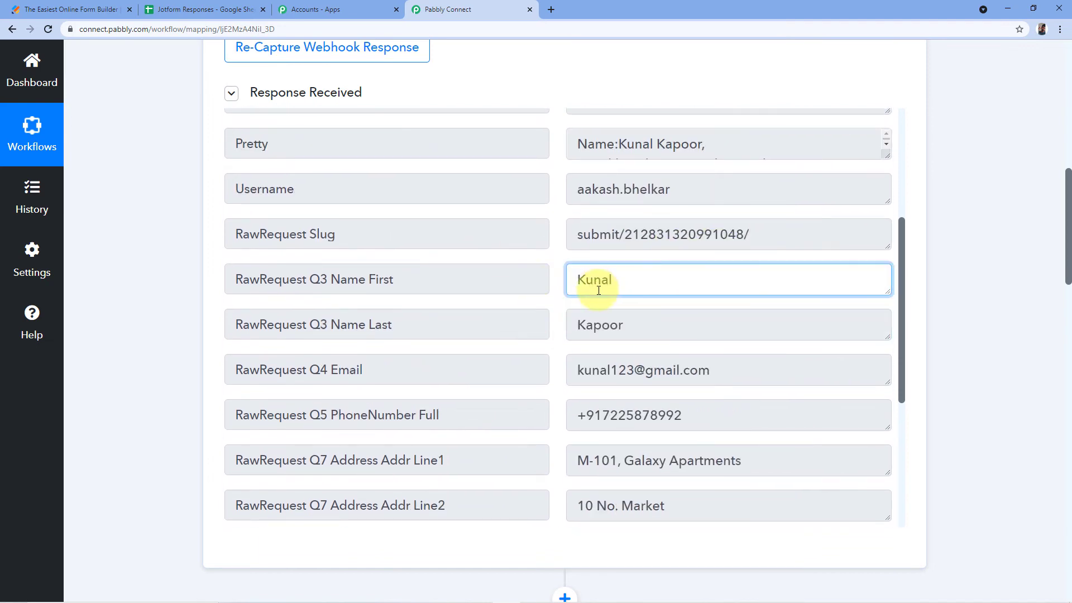
scroll(642, 279, down, 1)
scroll(615, 269, down, 2)
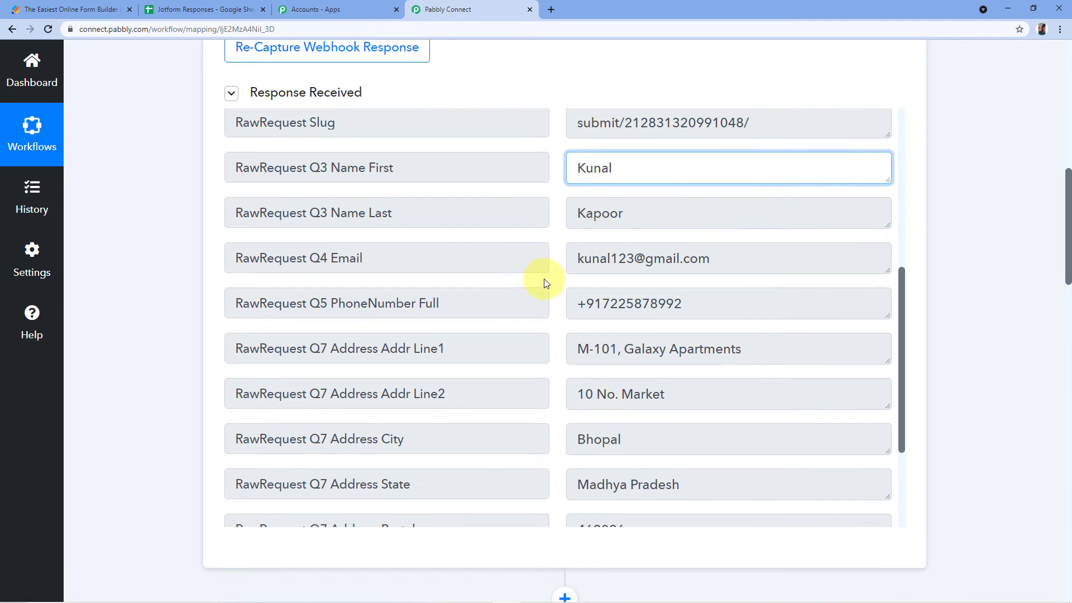
scroll(522, 305, up, 1)
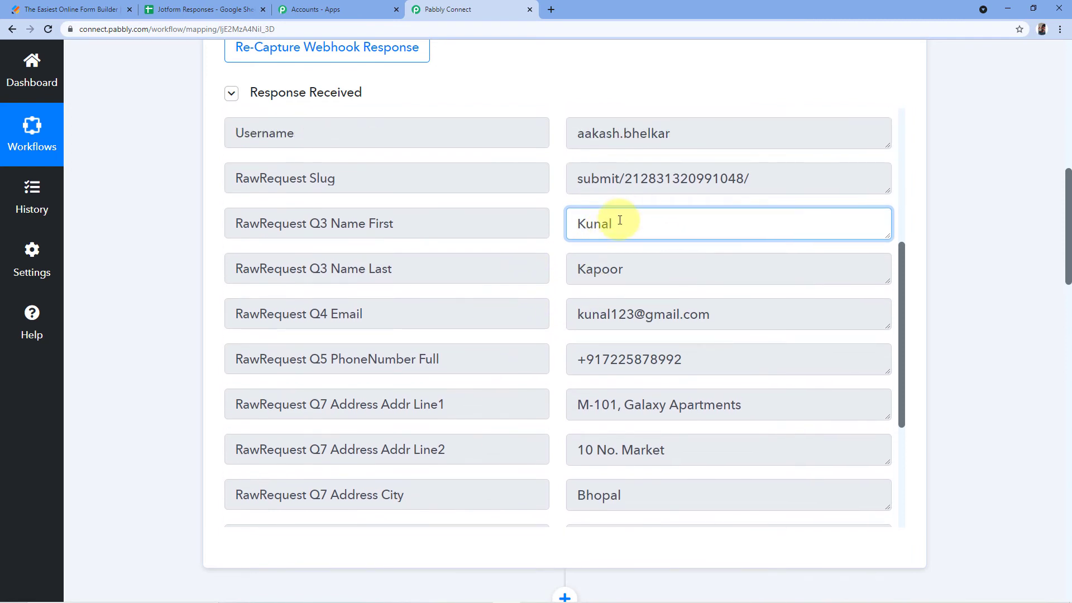
scroll(620, 219, down, 1)
click(558, 164)
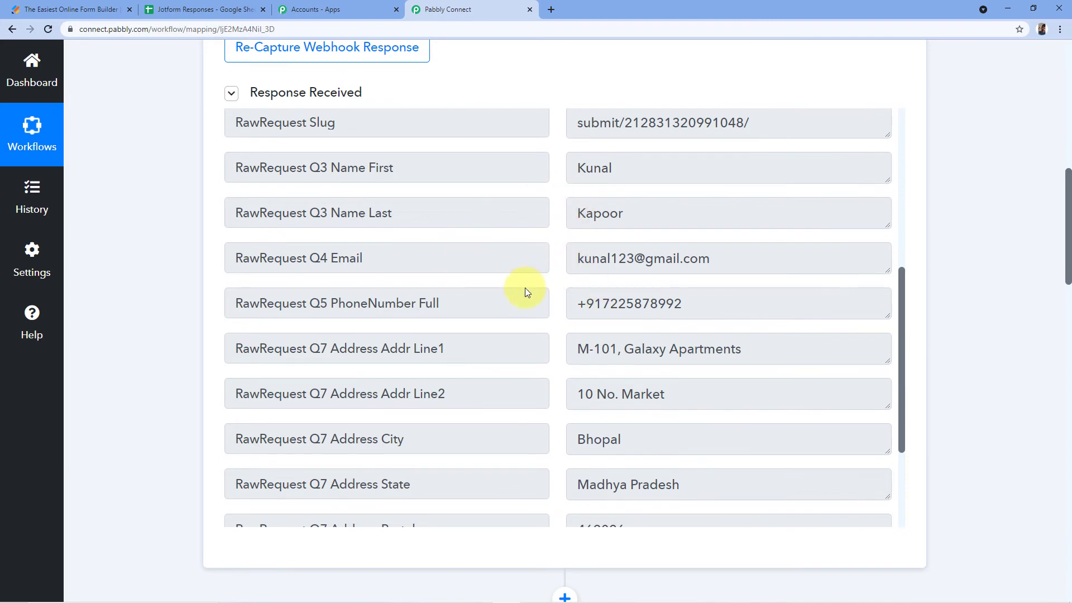
Step: Scroll down to the empty Name, Email, Phone No., Address and Feedback Message fields
scroll(980, 258, down, 6)
scroll(980, 258, down, 6)
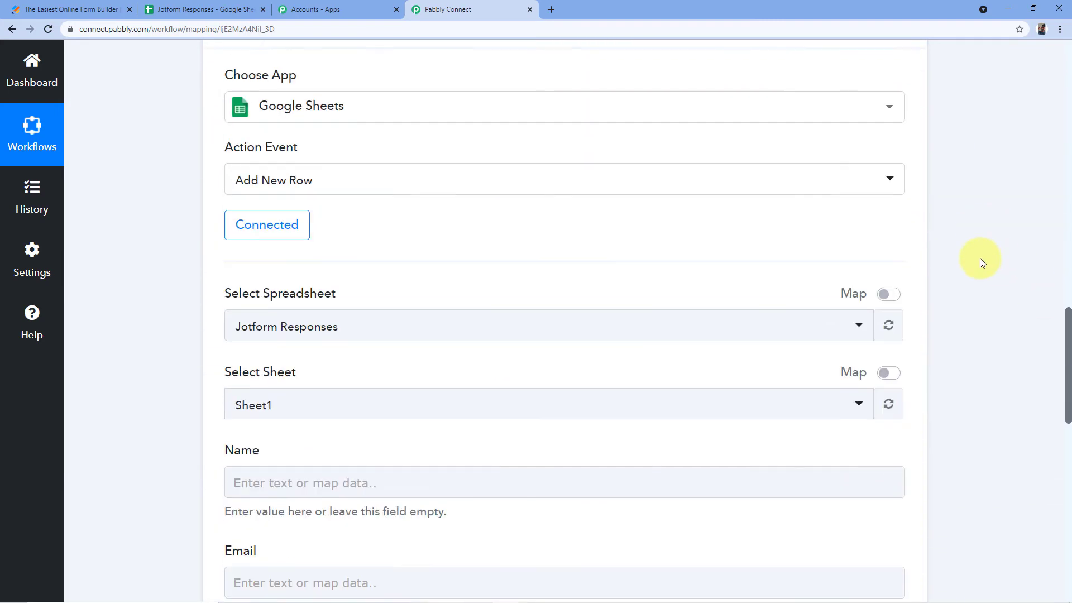
scroll(980, 258, down, 2)
scroll(980, 258, down, 3)
scroll(980, 279, down, 1)
scroll(981, 303, down, 1)
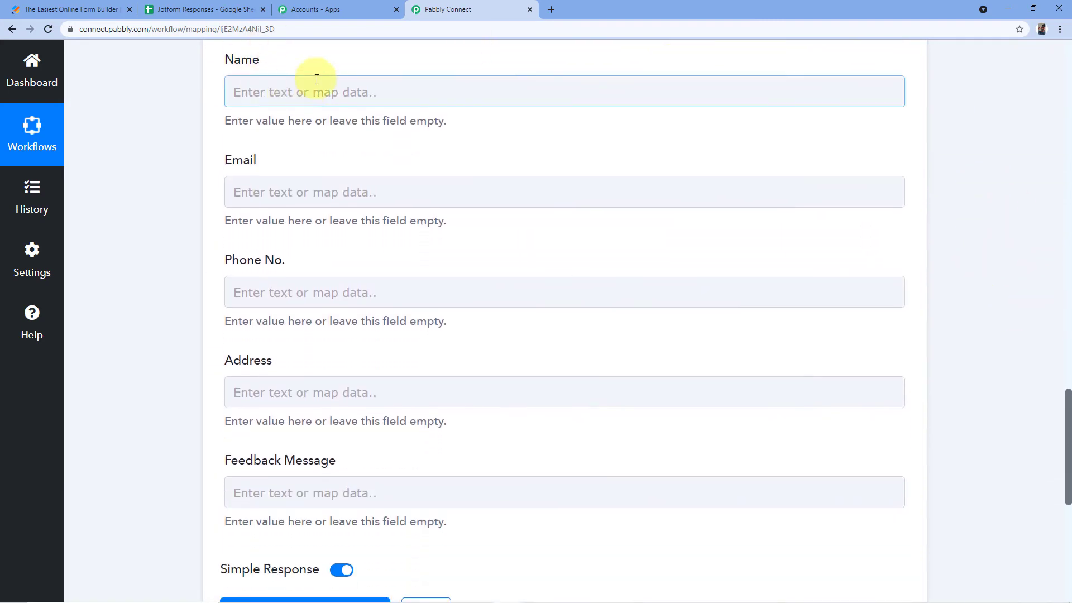
Step: Map JotForm Q3 Name First and Q3 Name Last into the Name field
click(252, 84)
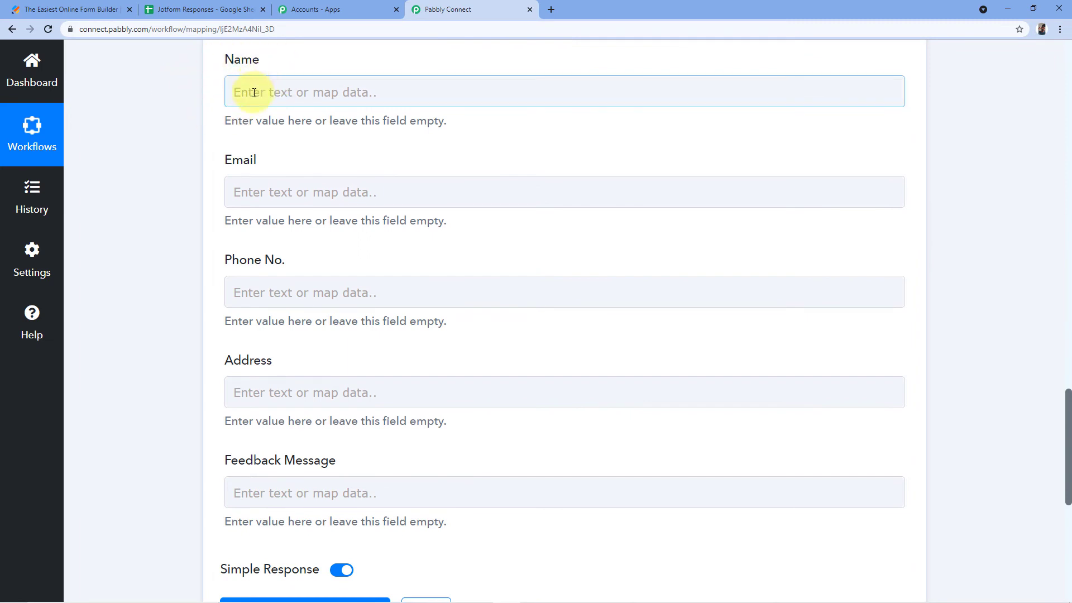
click(262, 96)
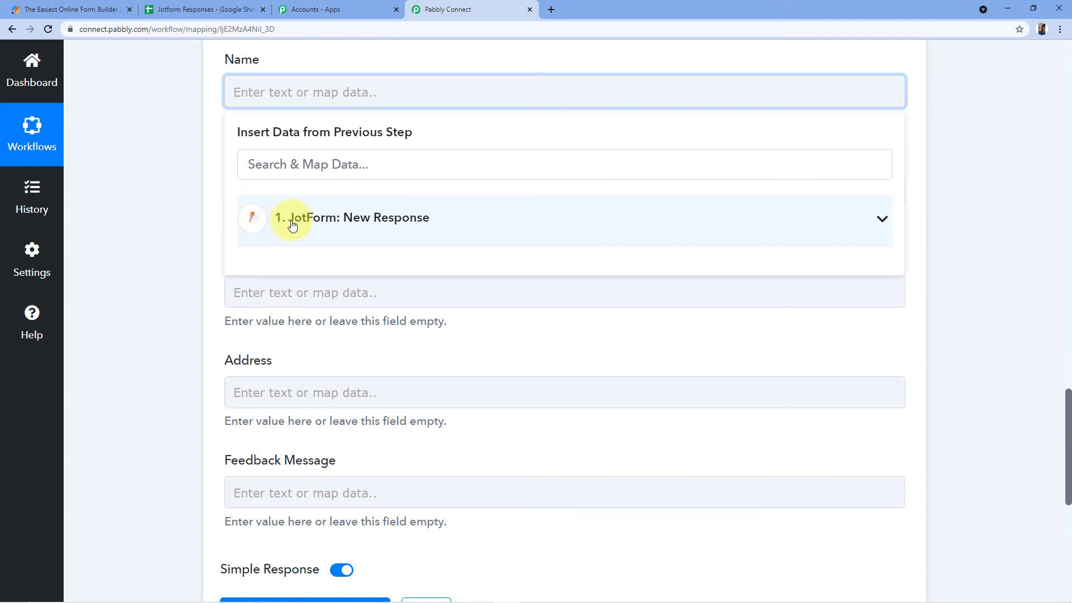
click(395, 225)
scroll(371, 237, down, 2)
scroll(278, 335, down, 1)
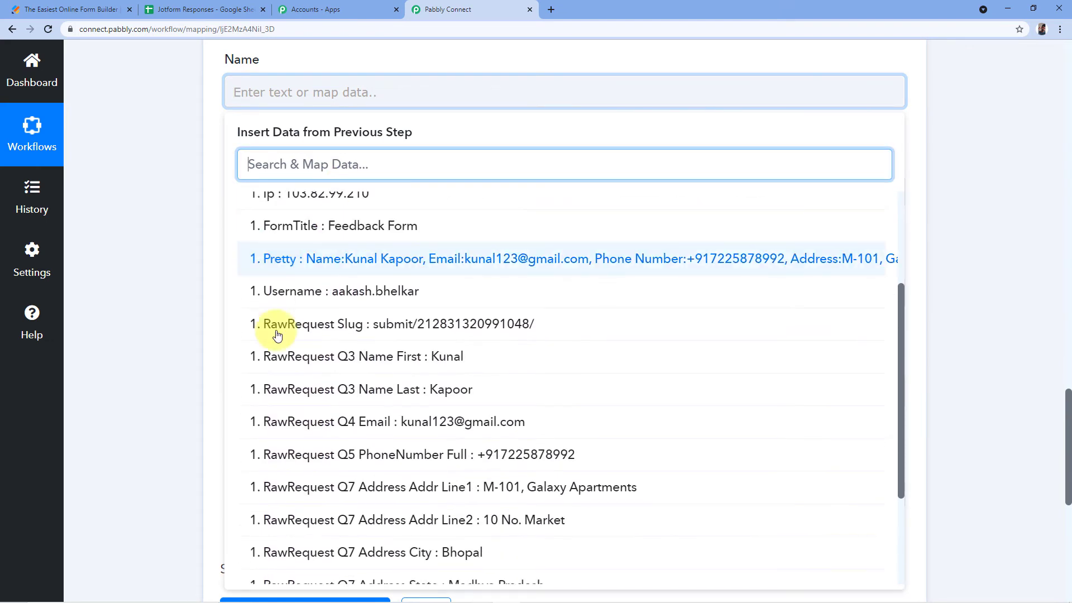
click(409, 357)
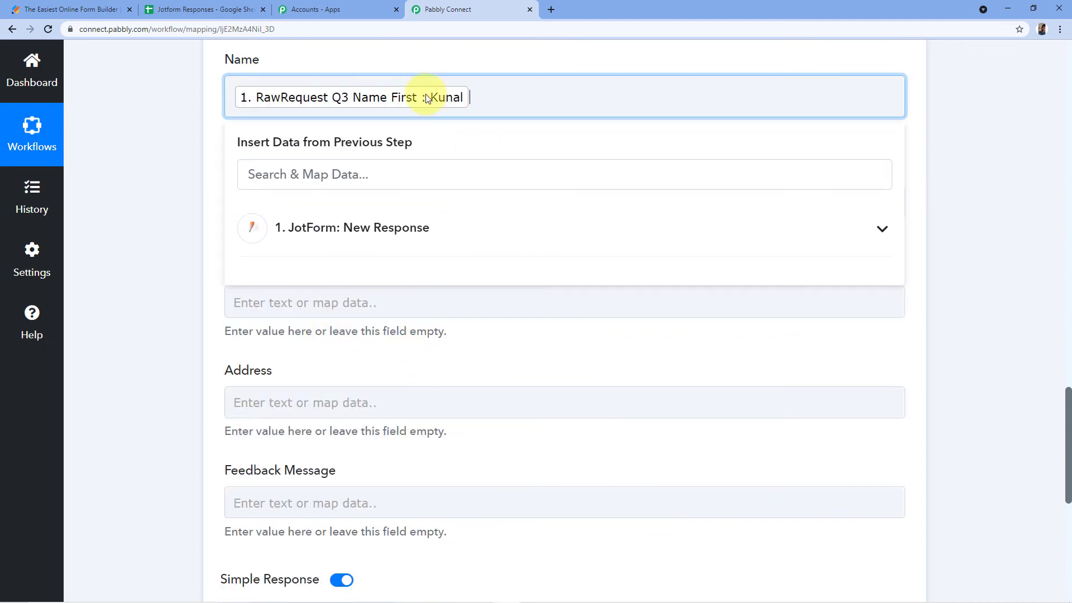
click(348, 232)
scroll(385, 307, down, 2)
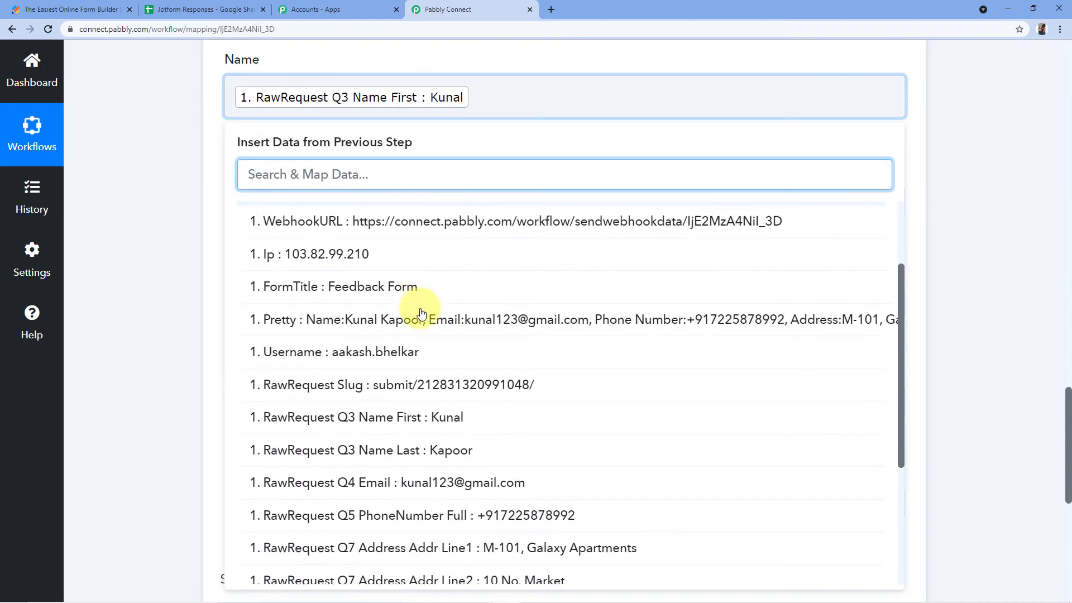
scroll(351, 313, down, 1)
click(357, 397)
click(203, 186)
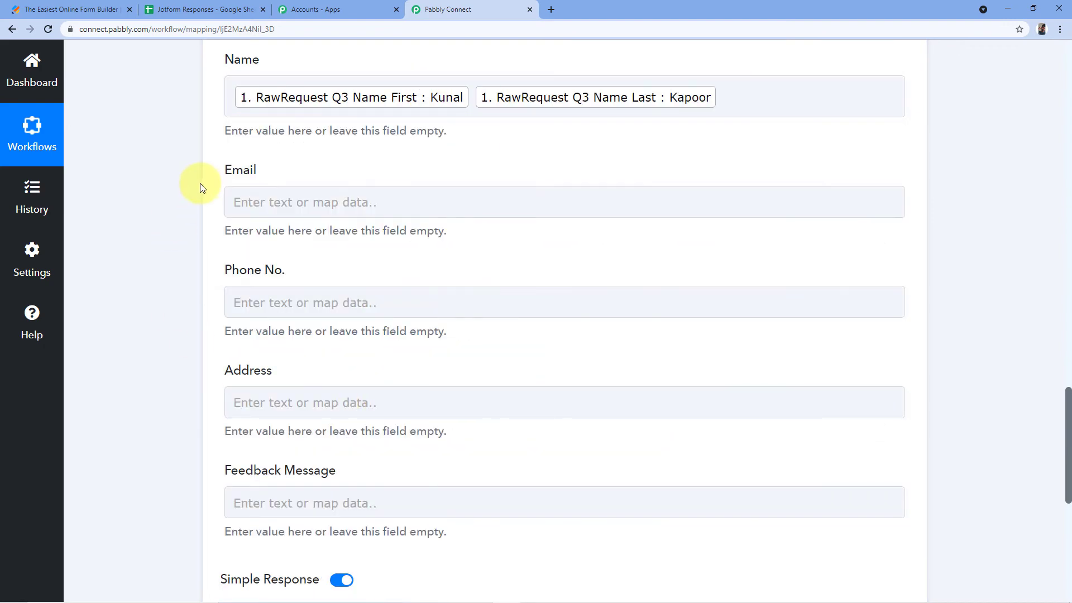
Step: Map JotForm Q4 Email into the Email field
scroll(330, 145, up, 1)
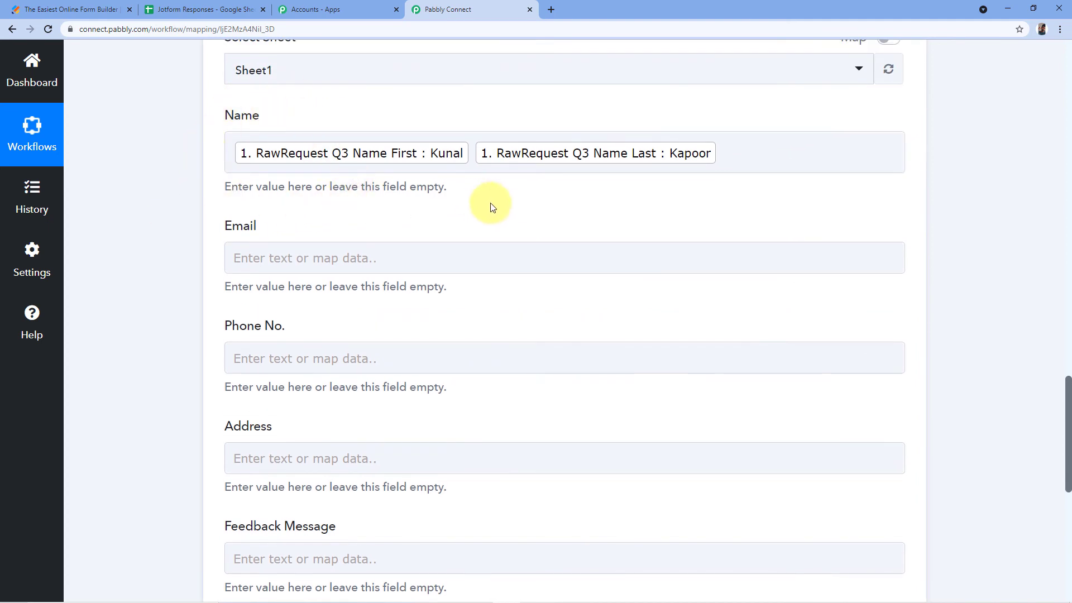
scroll(592, 195, down, 1)
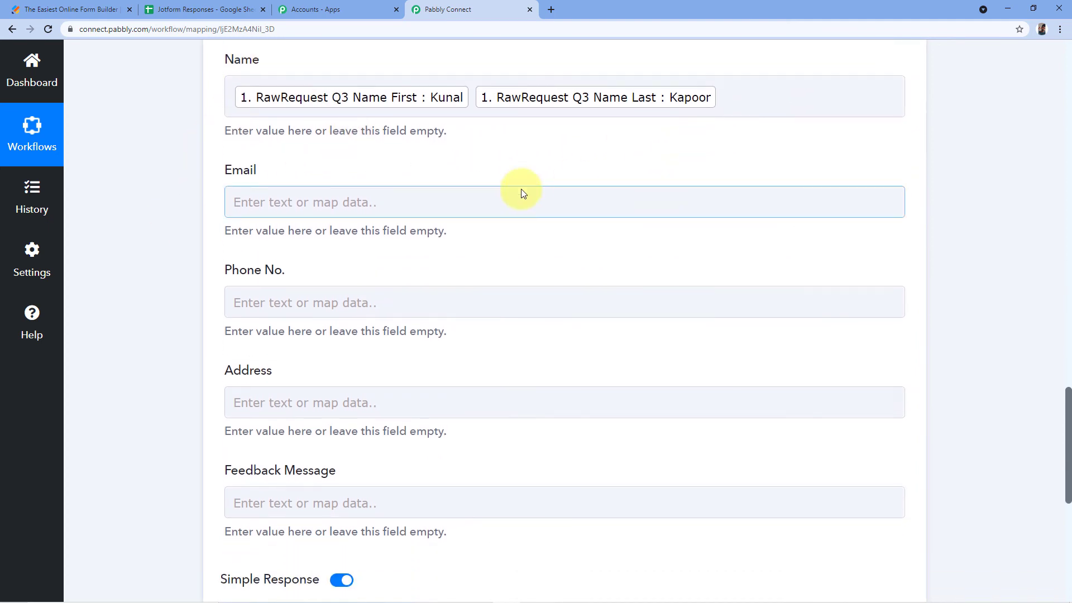
click(273, 208)
click(225, 172)
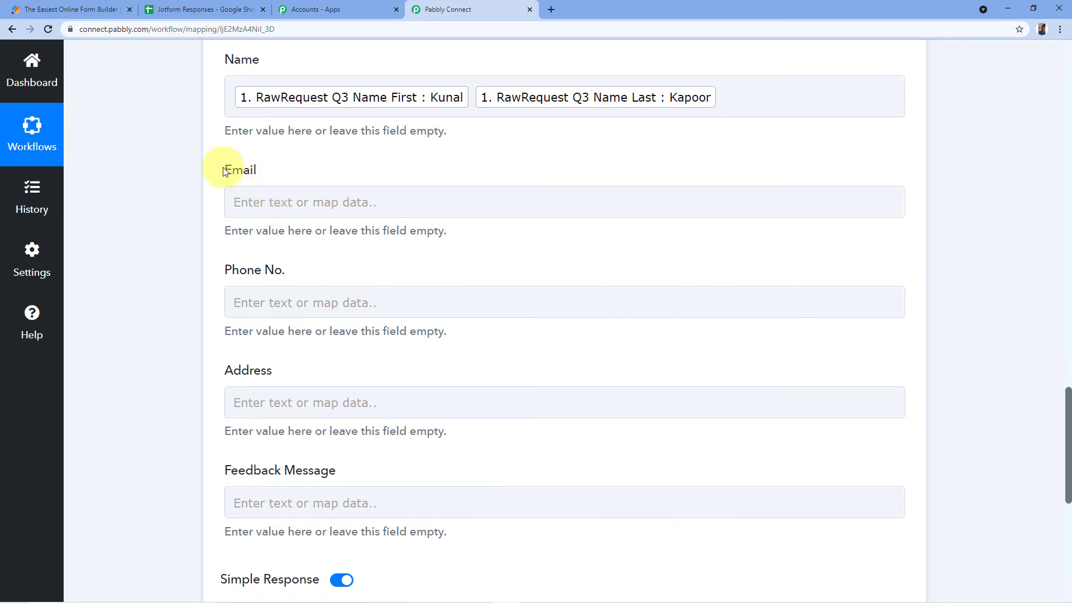
click(297, 182)
click(269, 199)
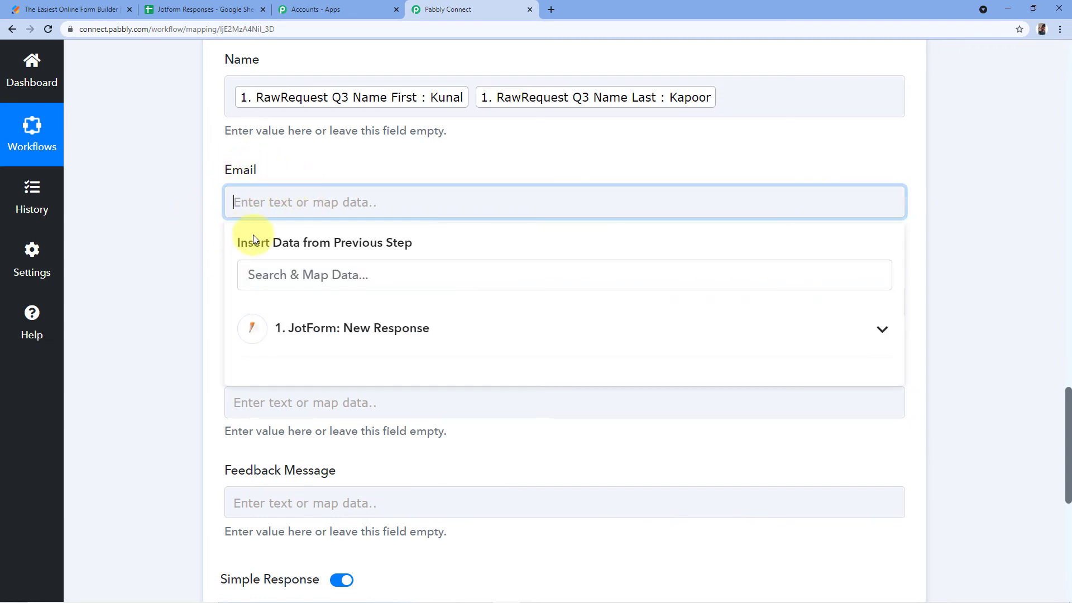
scroll(285, 210, down, 1)
click(321, 277)
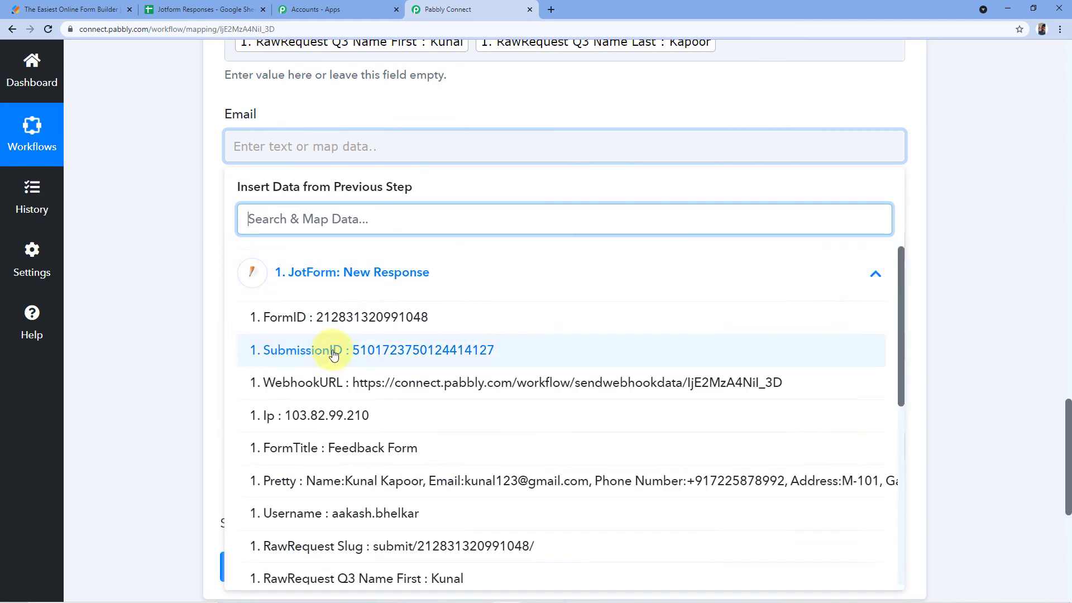
scroll(282, 268, down, 2)
scroll(356, 343, down, 2)
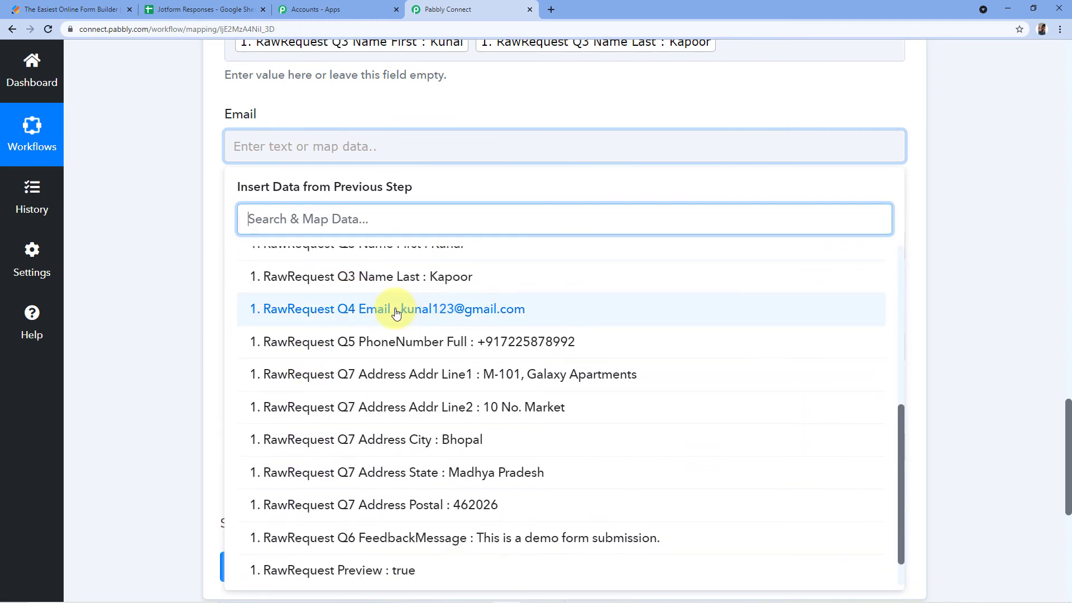
click(299, 307)
click(211, 203)
scroll(211, 204, down, 1)
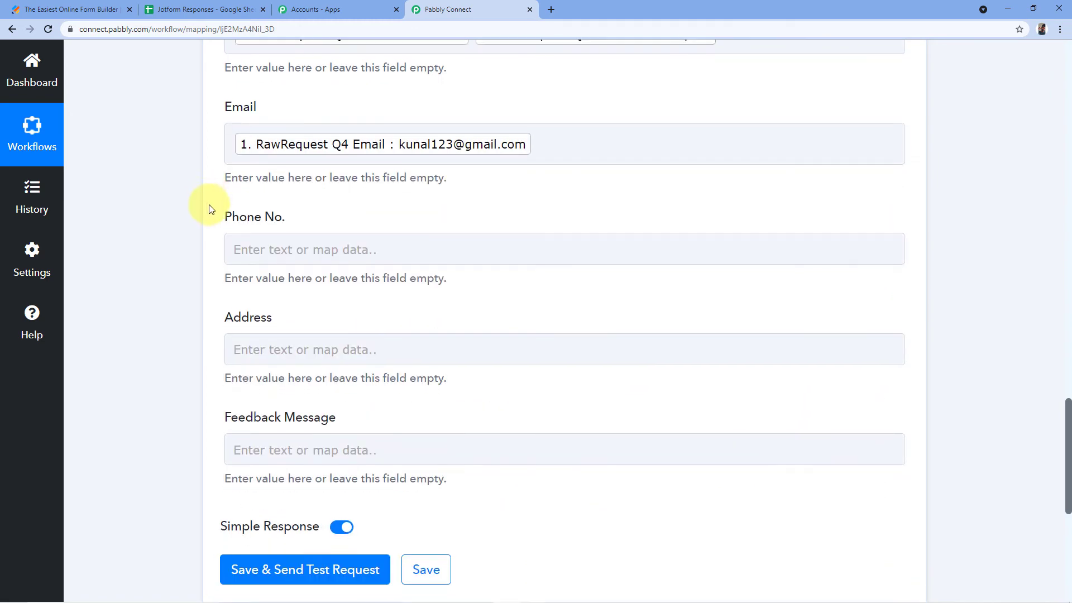
Step: Map JotForm Q5 PhoneNumber Full into the Phone No. field
click(256, 198)
scroll(279, 207, down, 1)
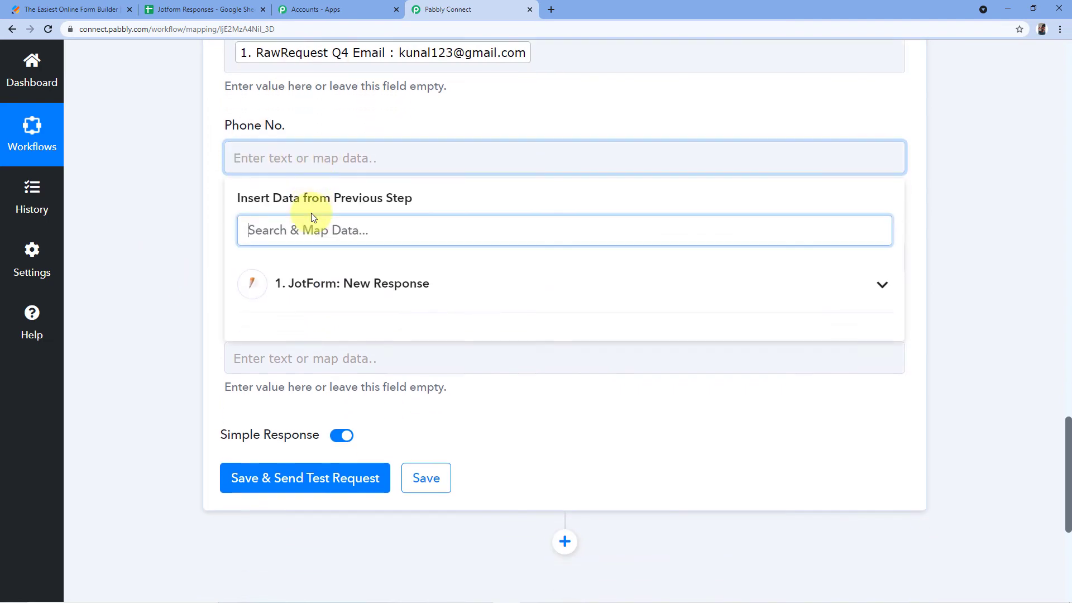
click(328, 276)
scroll(335, 341, down, 2)
scroll(335, 340, down, 2)
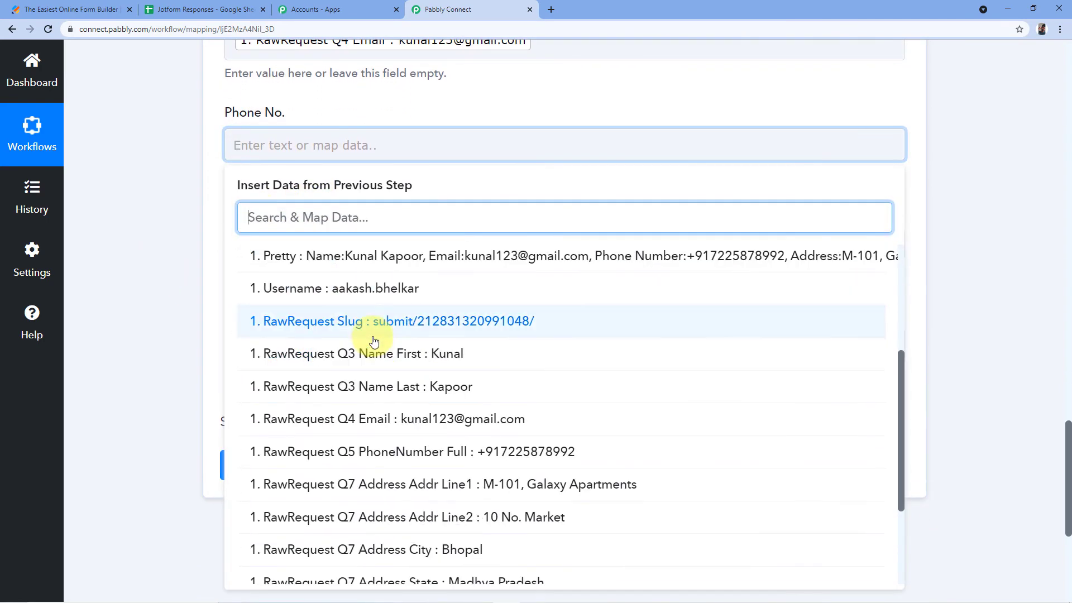
scroll(280, 363, down, 2)
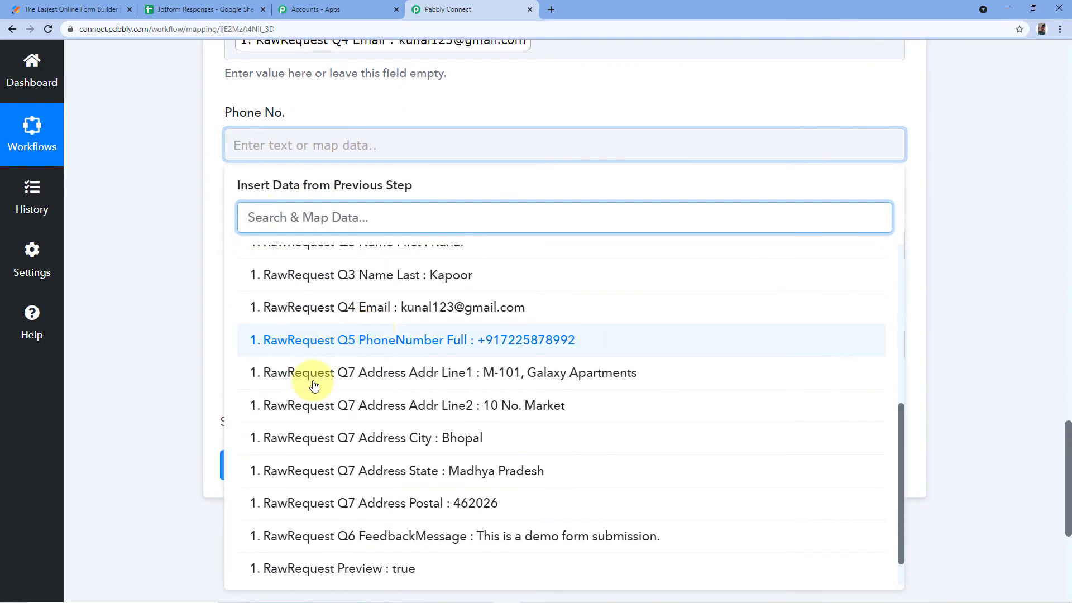
click(443, 346)
click(193, 271)
scroll(277, 268, down, 1)
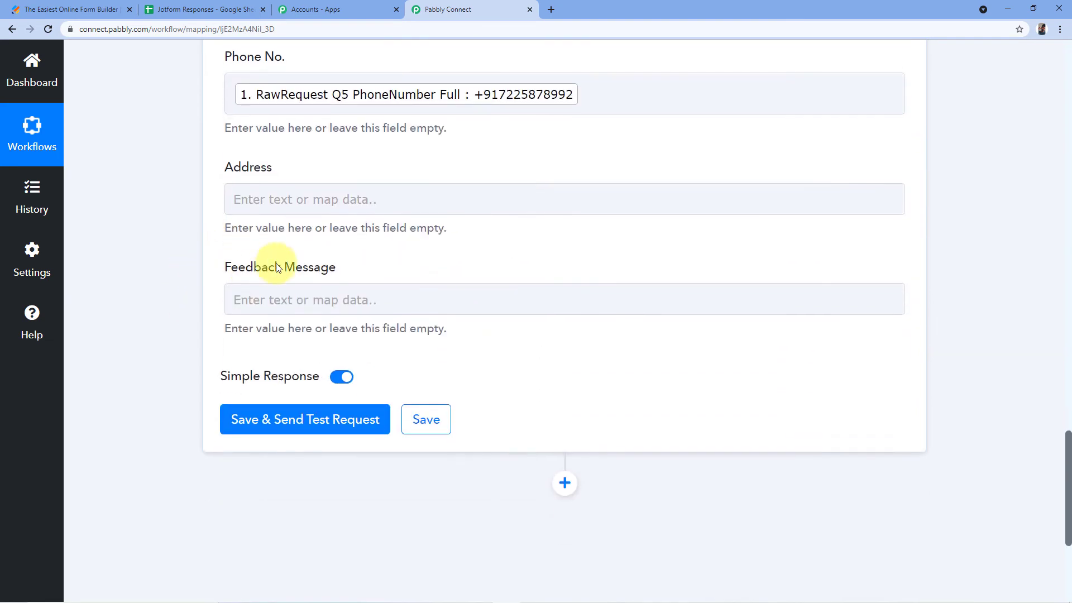
Step: Insert the Addr Line1 and Line2 tags into Address, each followed by a comma
click(278, 199)
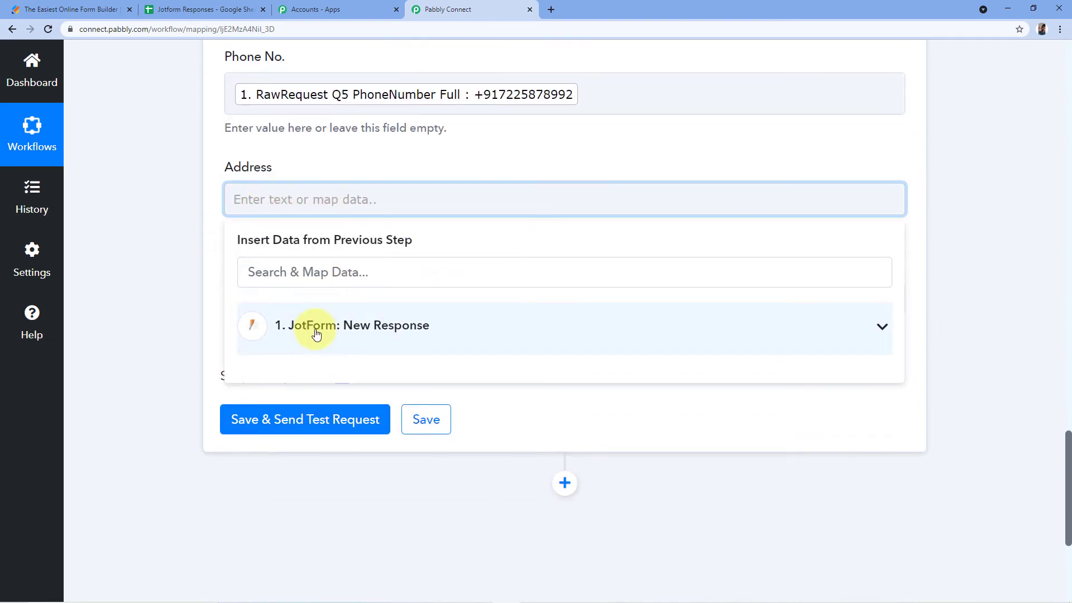
click(316, 334)
scroll(405, 221, down, 3)
scroll(402, 221, down, 2)
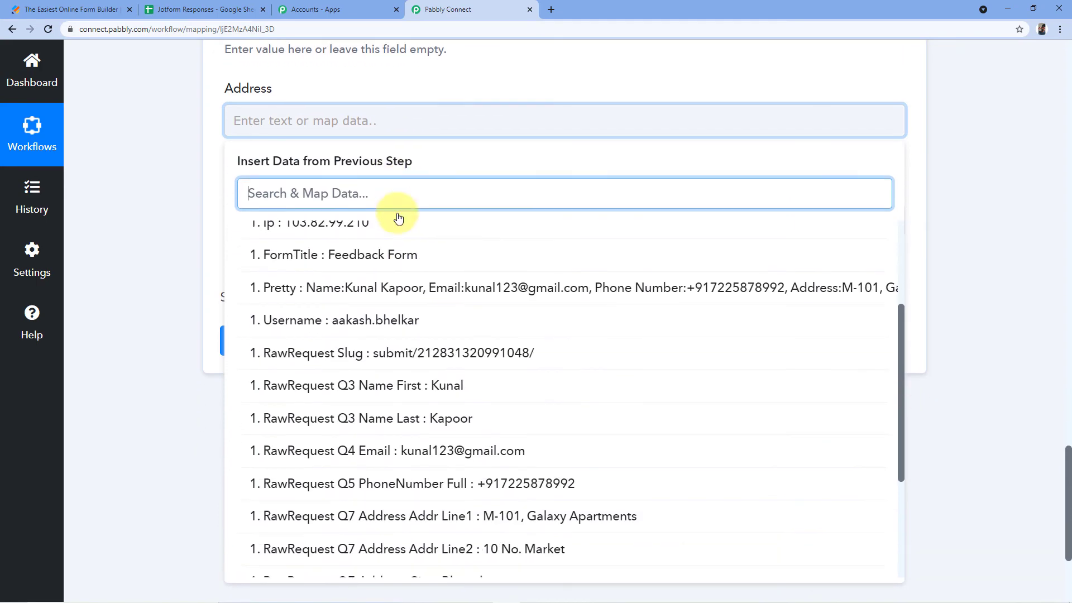
scroll(400, 261, down, 3)
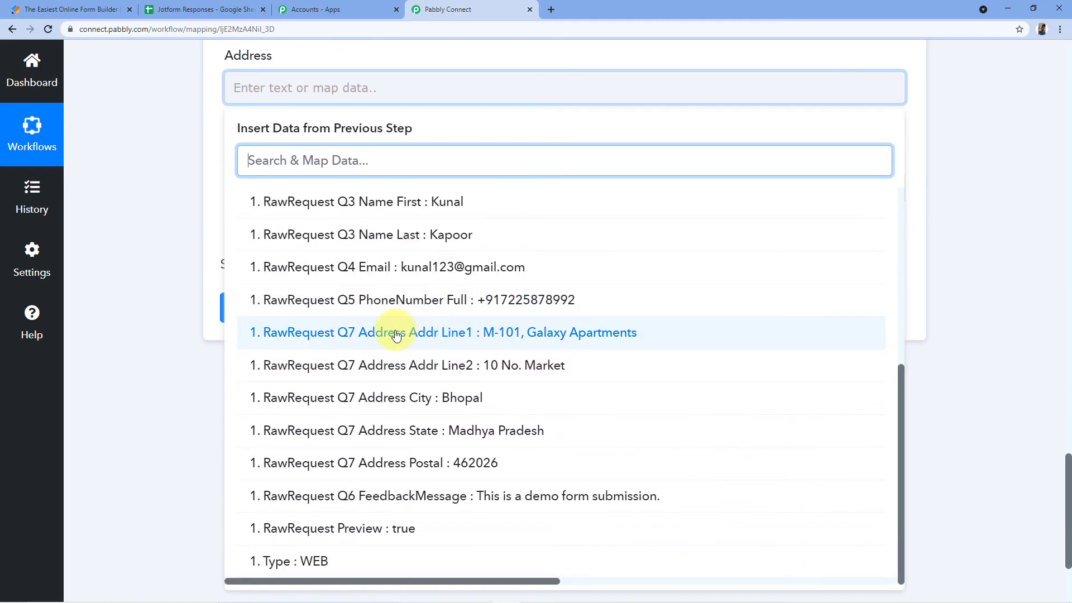
click(425, 334)
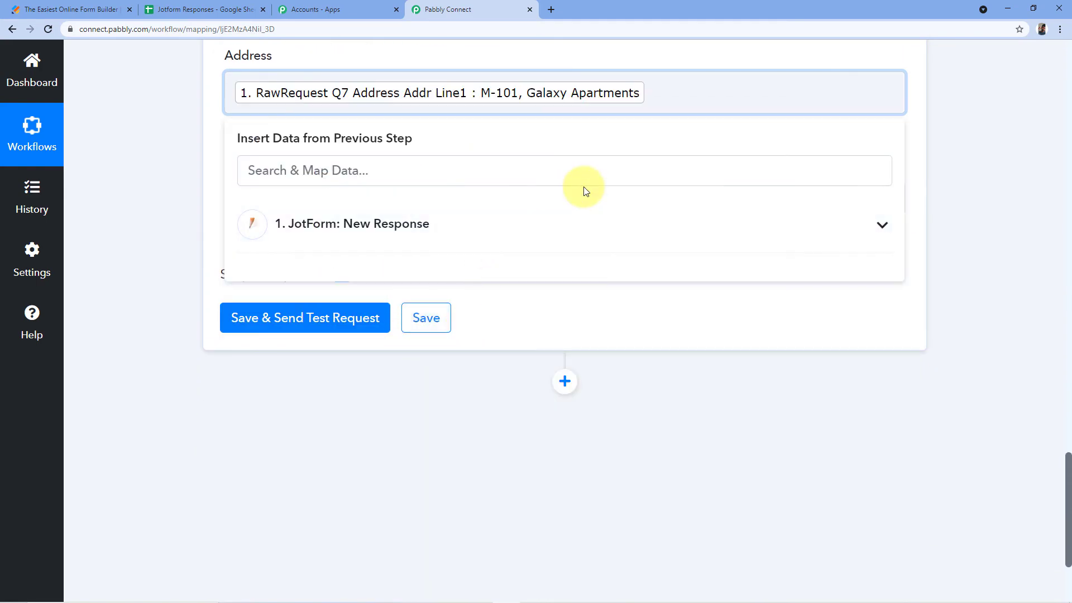
text( ,)
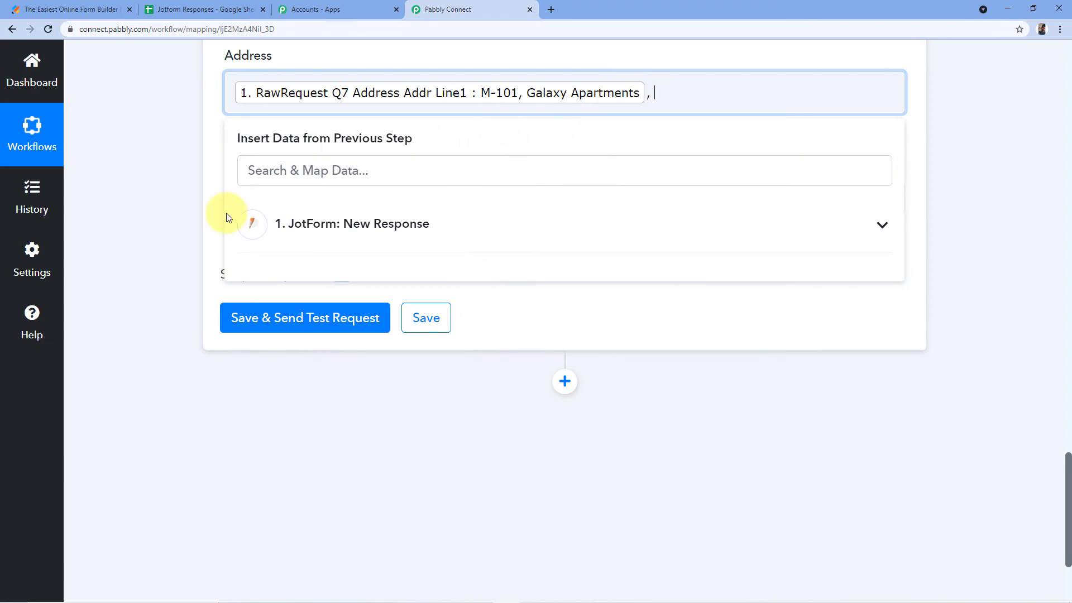
click(349, 223)
scroll(402, 263, down, 5)
scroll(438, 268, down, 1)
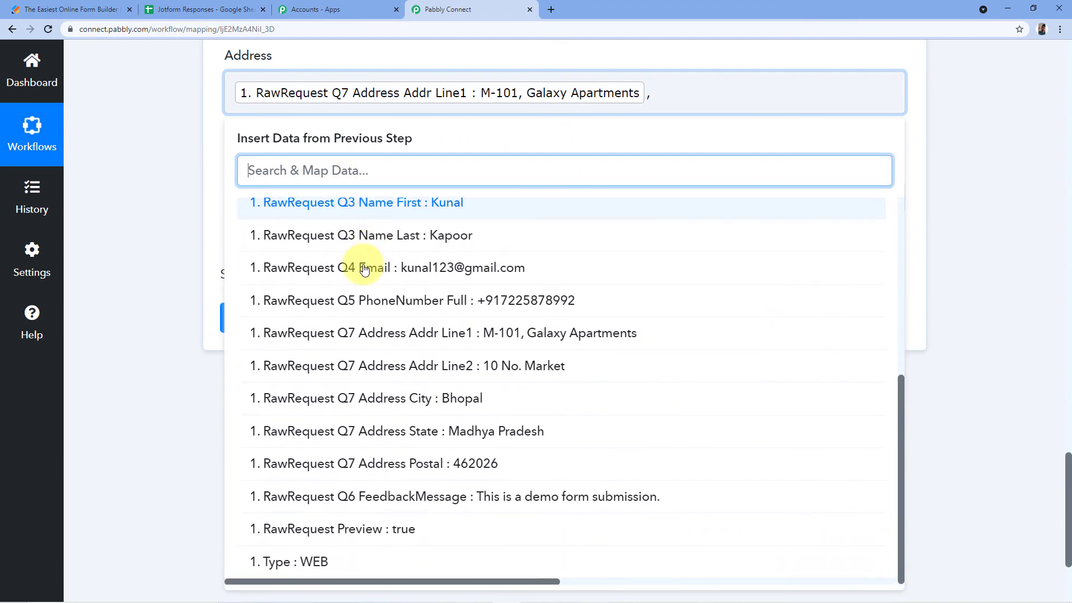
click(441, 363)
text(,)
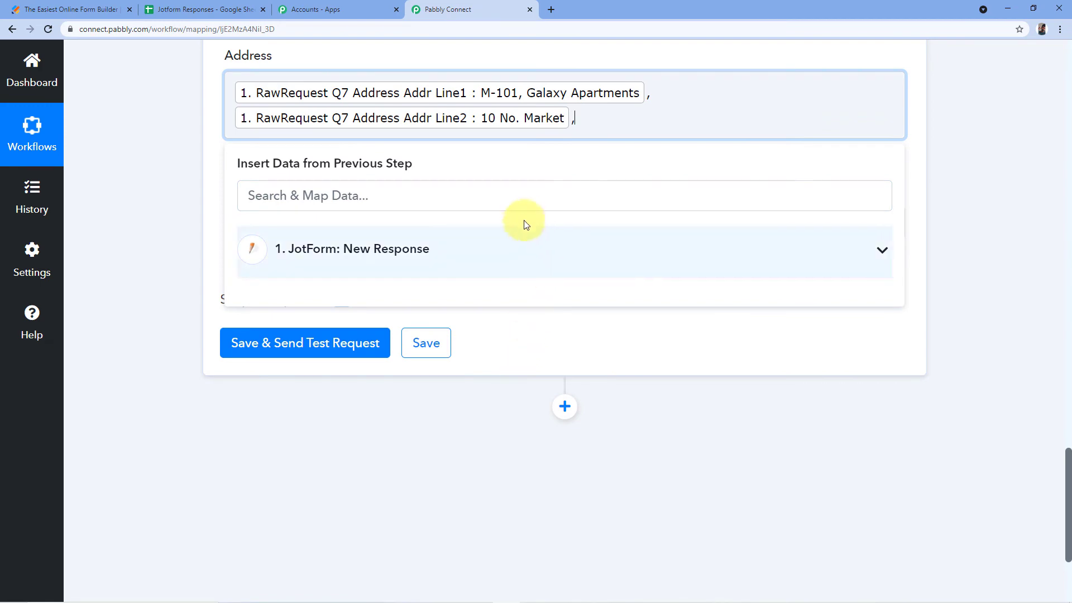
Step: Append City, State and Postal tags to Address, with a comma after City and dash after State
click(371, 249)
scroll(292, 366, down, 5)
scroll(297, 347, down, 2)
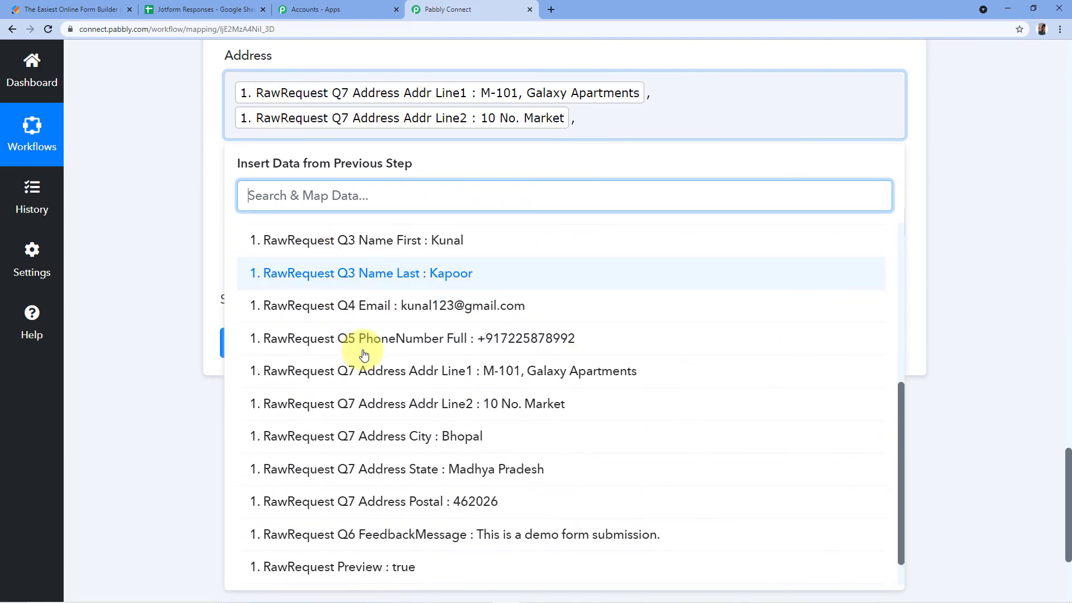
click(292, 422)
text(,)
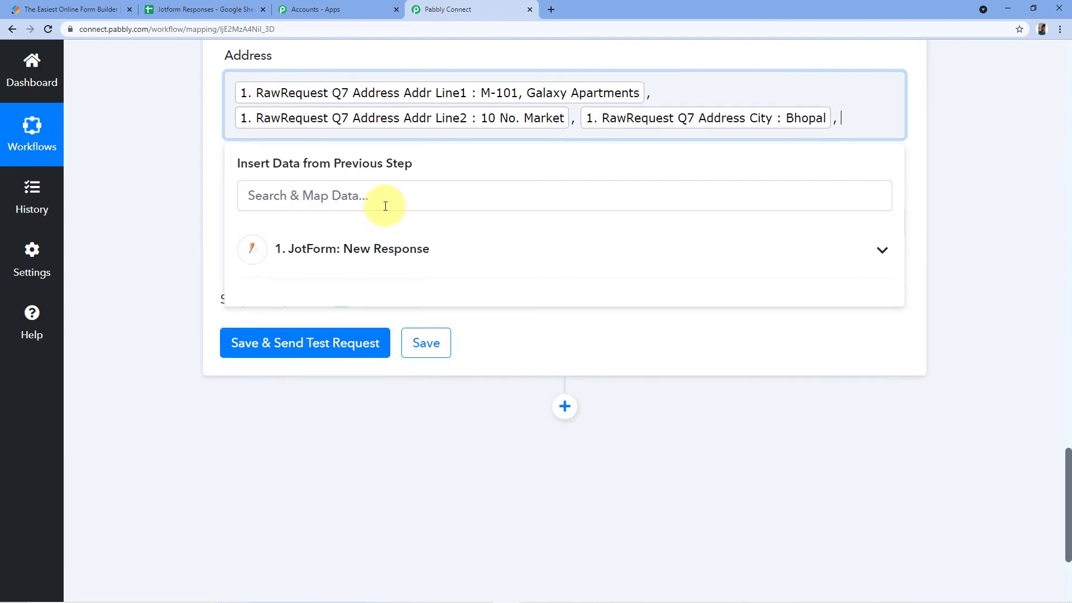
click(341, 249)
scroll(467, 379, down, 3)
scroll(467, 351, down, 3)
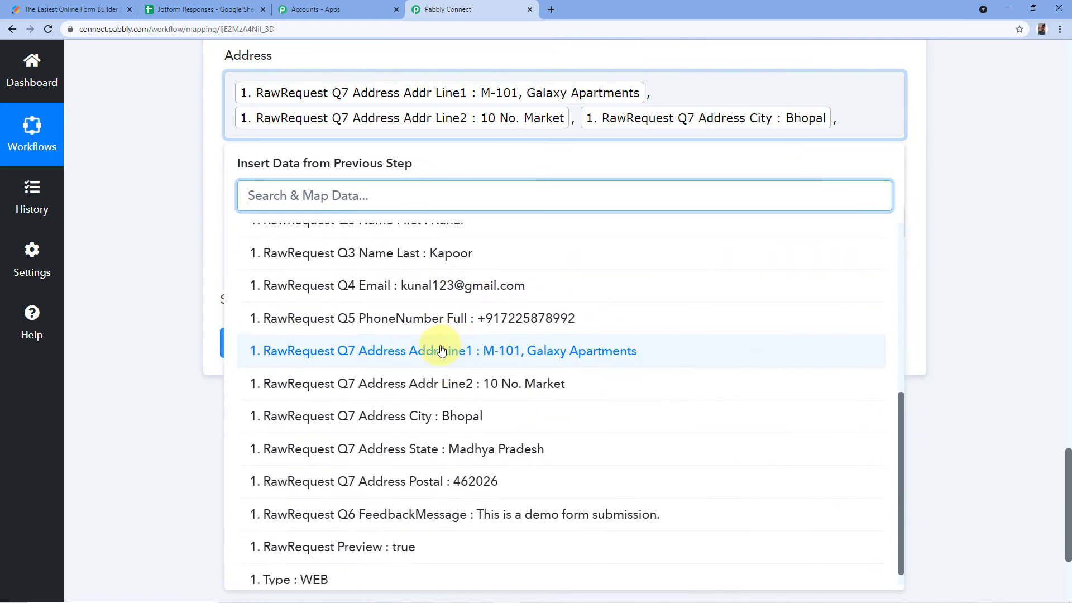
click(446, 452)
text(-)
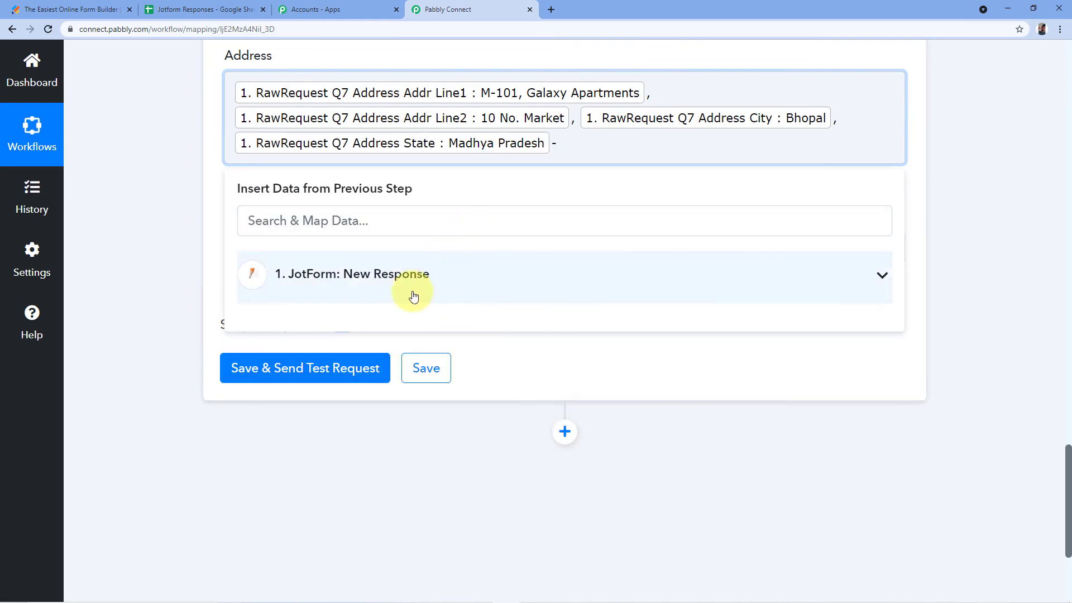
click(411, 292)
scroll(405, 333, down, 2)
scroll(405, 333, down, 1)
scroll(419, 304, down, 2)
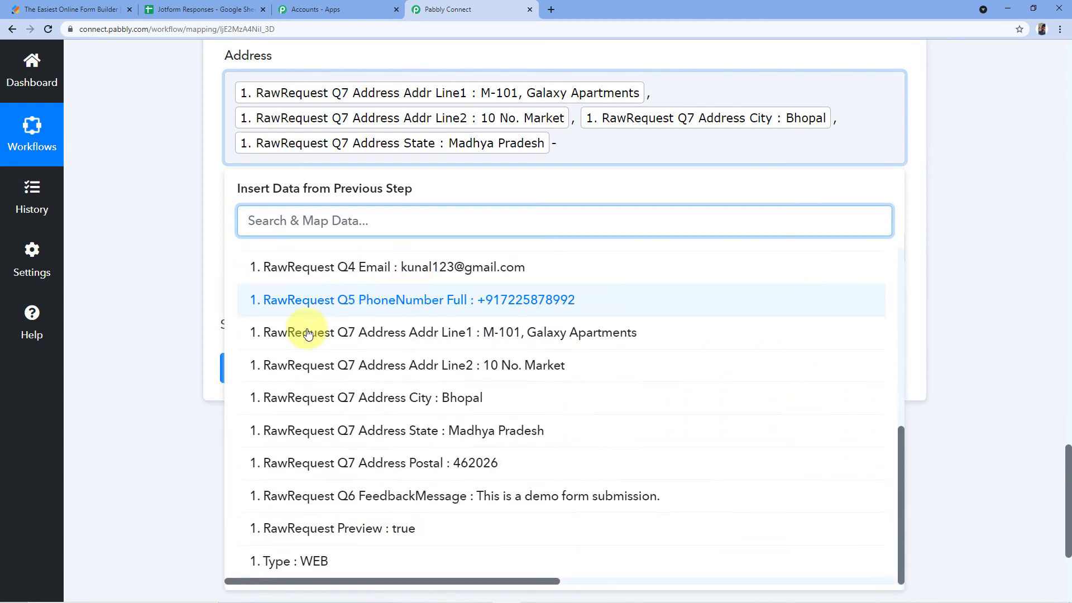
click(433, 463)
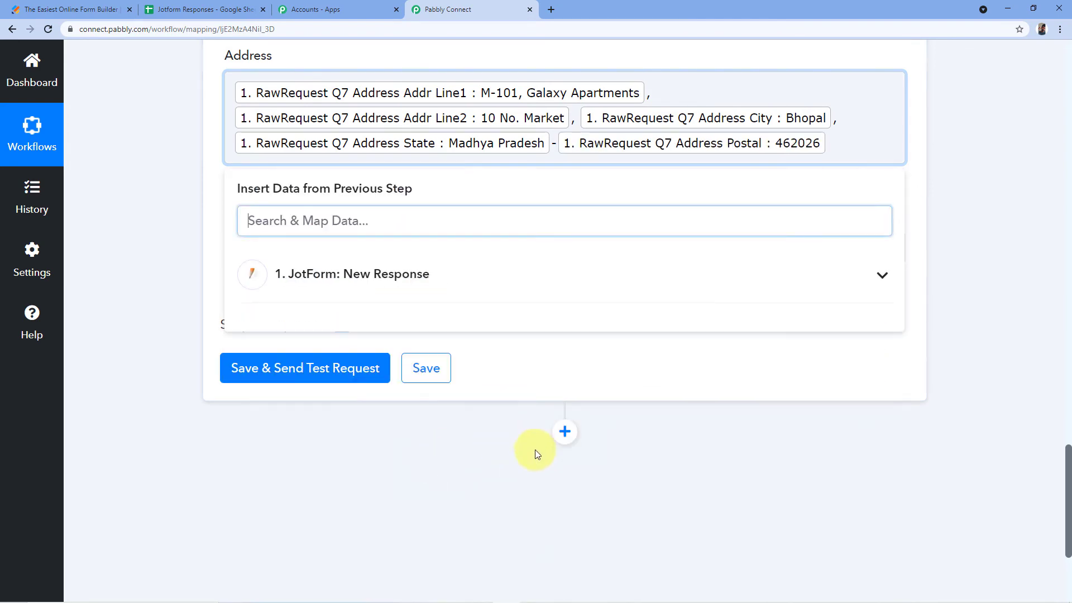
click(176, 229)
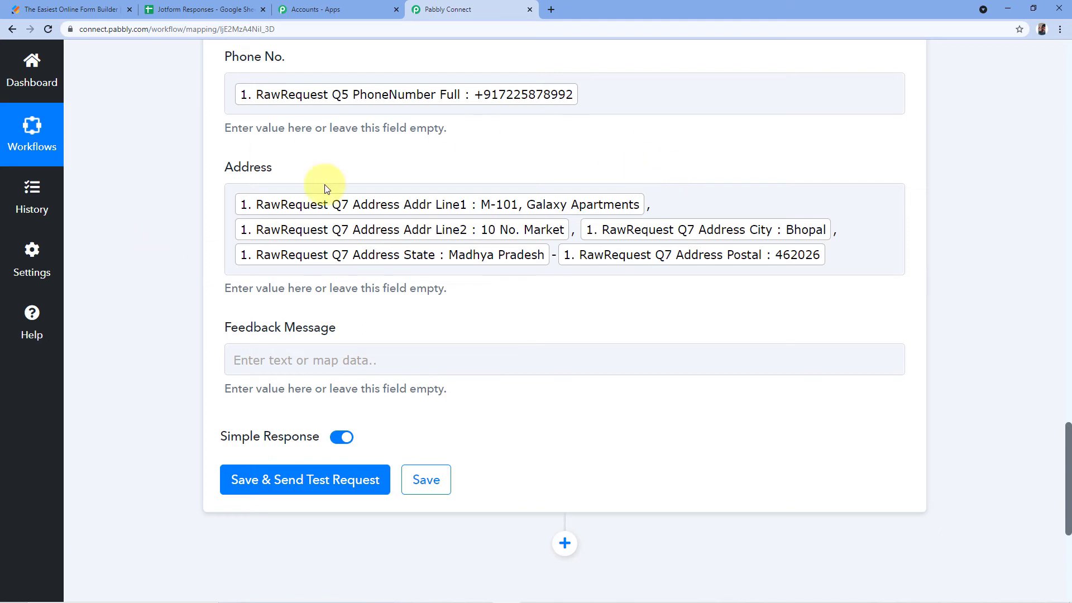
scroll(168, 234, down, 1)
scroll(276, 238, down, 1)
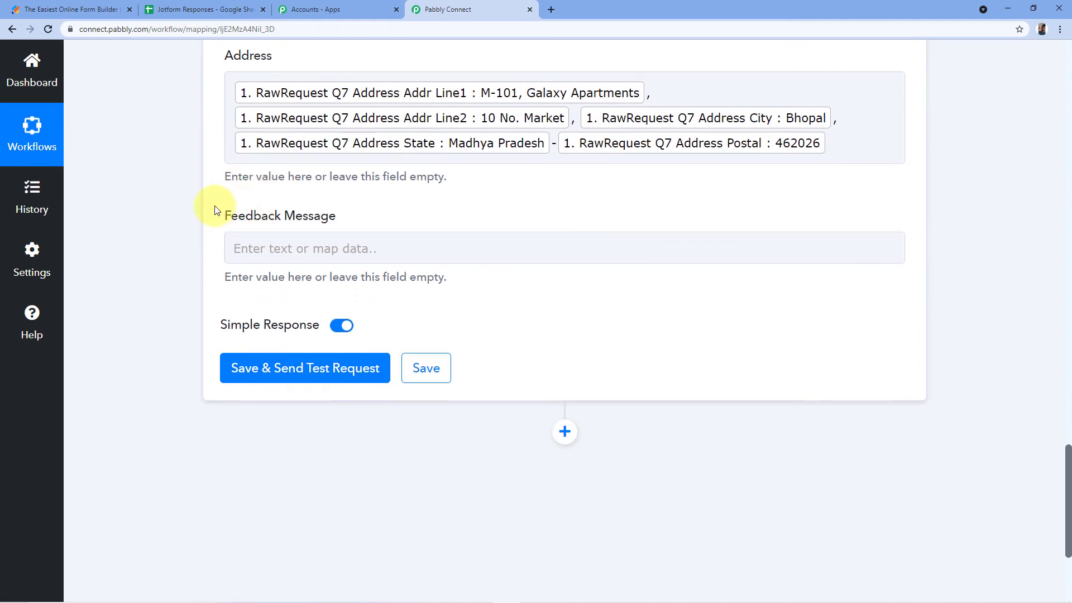
Step: Map JotForm RawRequest Q6 FeedbackMessage into the Feedback Message field
click(318, 247)
scroll(279, 238, down, 1)
scroll(359, 220, down, 1)
click(375, 261)
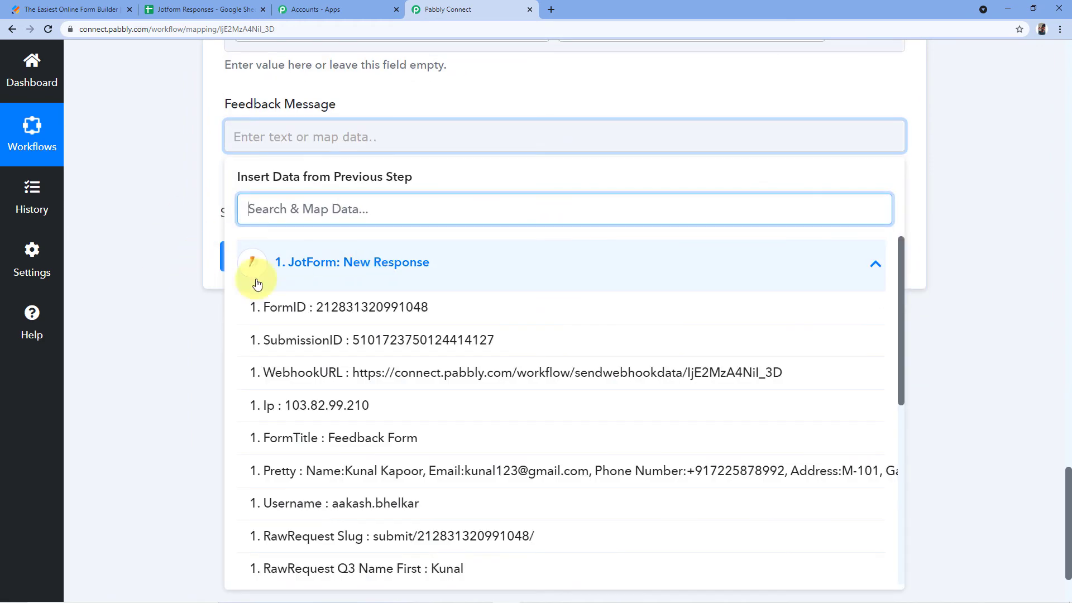
scroll(420, 304, down, 3)
scroll(426, 319, down, 2)
scroll(433, 313, down, 1)
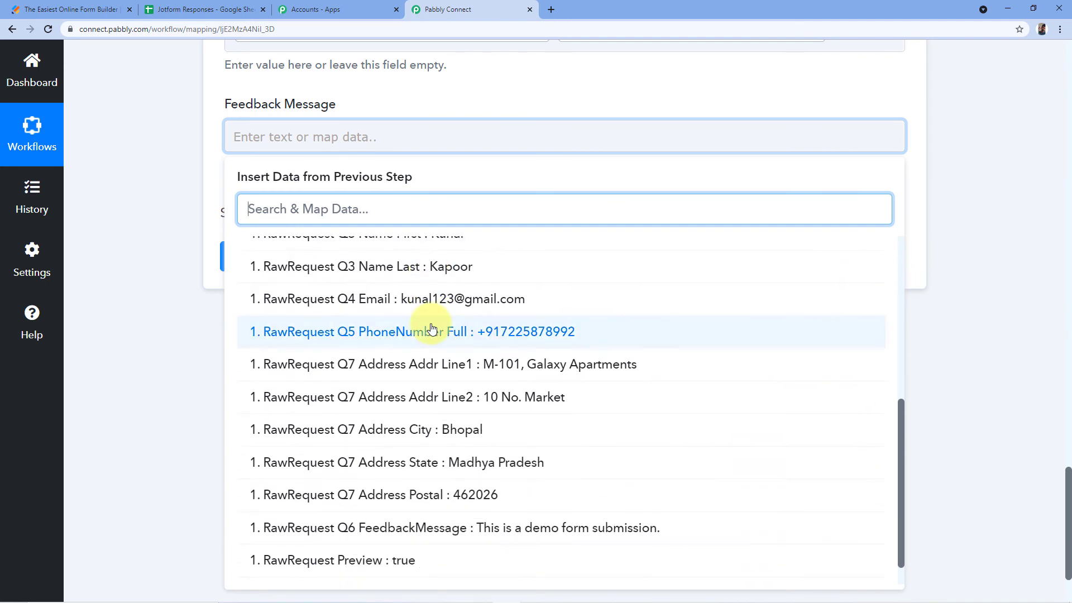
scroll(430, 329, down, 1)
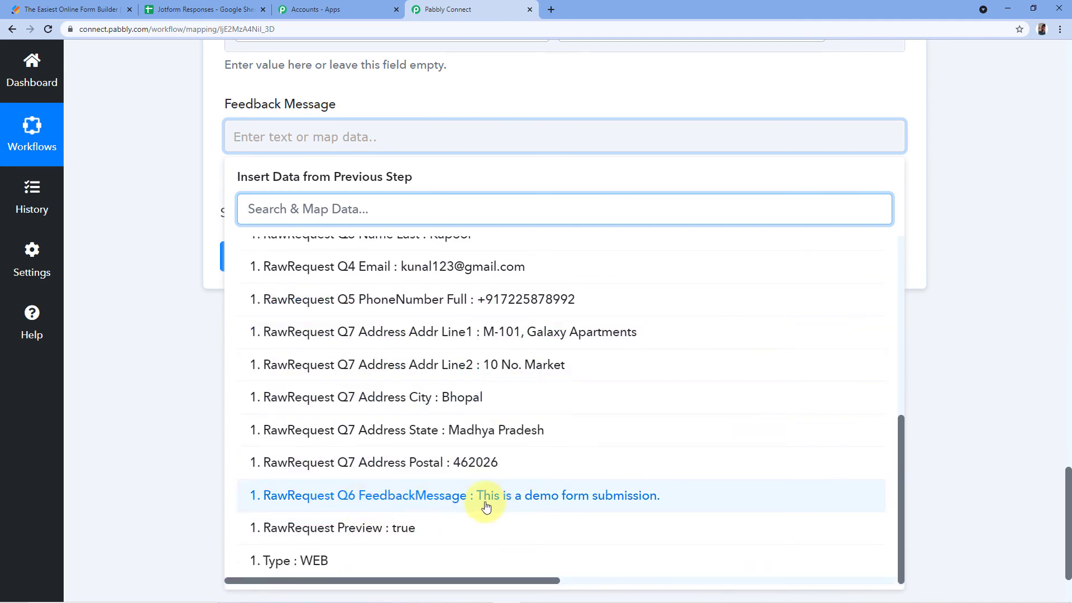
click(420, 505)
Step: Review the five mapped row fields before testing
click(214, 242)
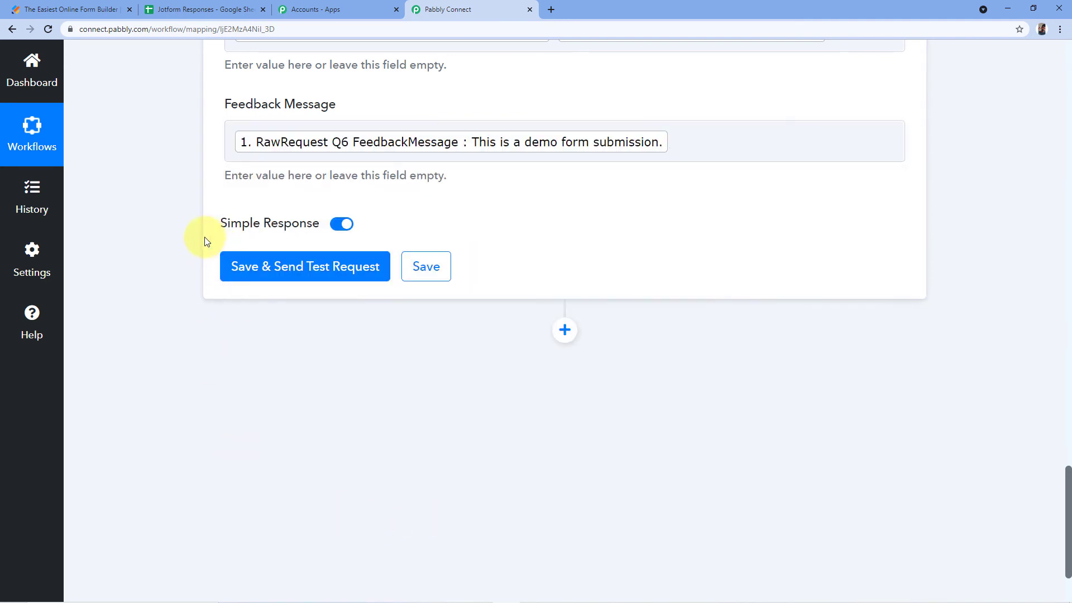
scroll(205, 245, up, 4)
scroll(202, 268, up, 3)
scroll(185, 279, up, 1)
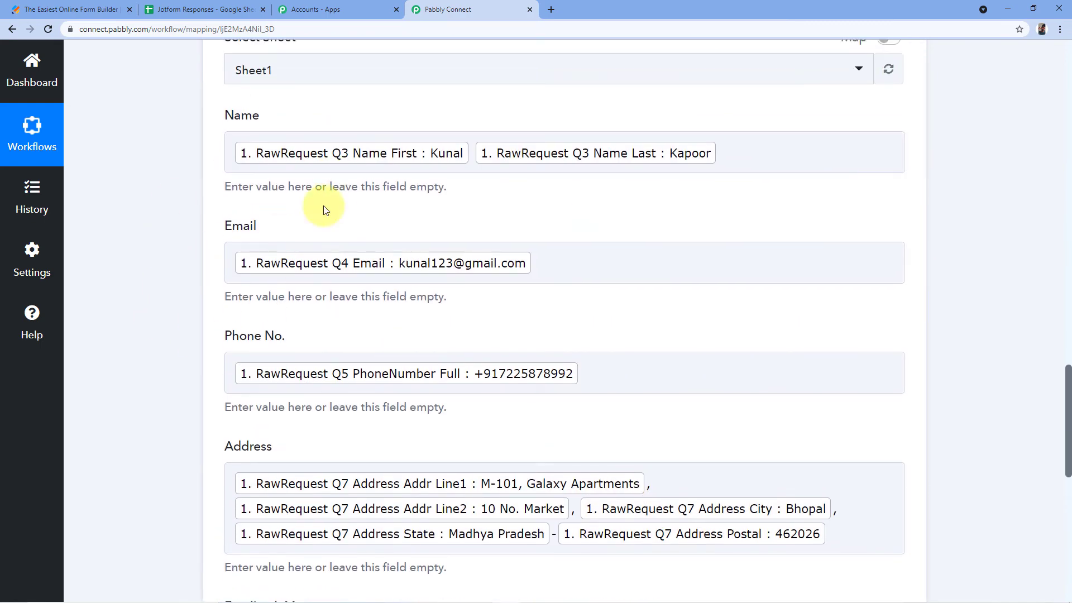
scroll(225, 314, up, 1)
scroll(226, 314, down, 1)
scroll(207, 210, down, 3)
scroll(196, 215, down, 4)
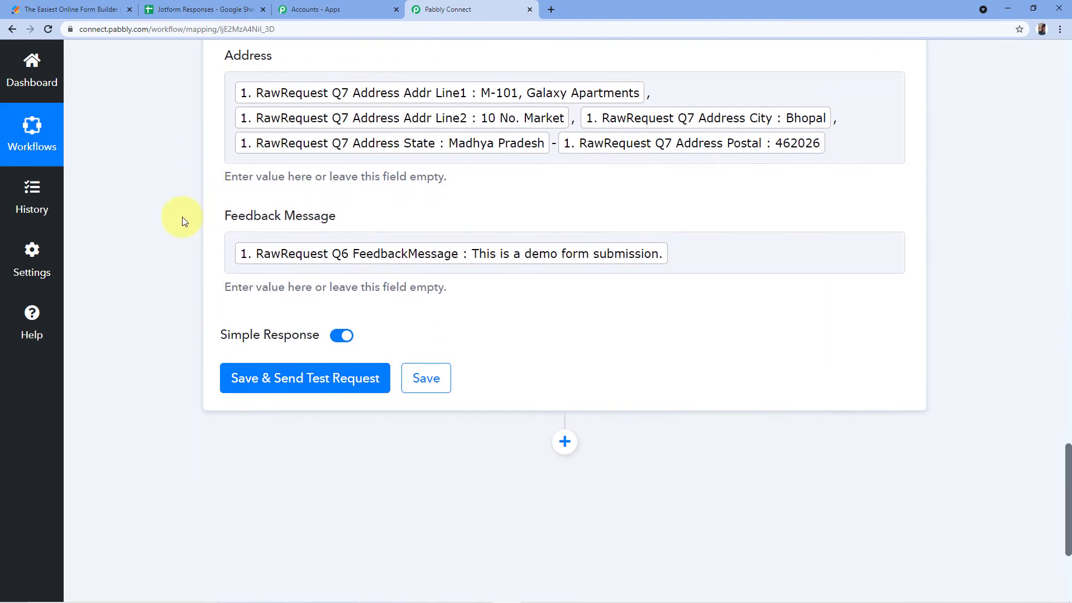
Step: Save and send a test request, confirming one row was added to Sheet1
click(302, 383)
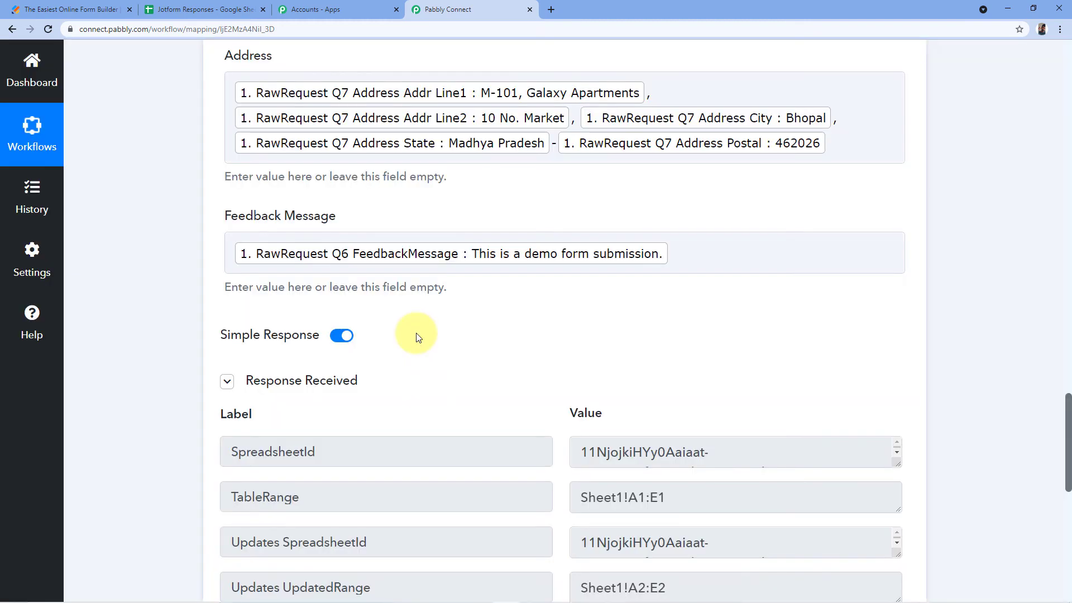
scroll(419, 337, down, 1)
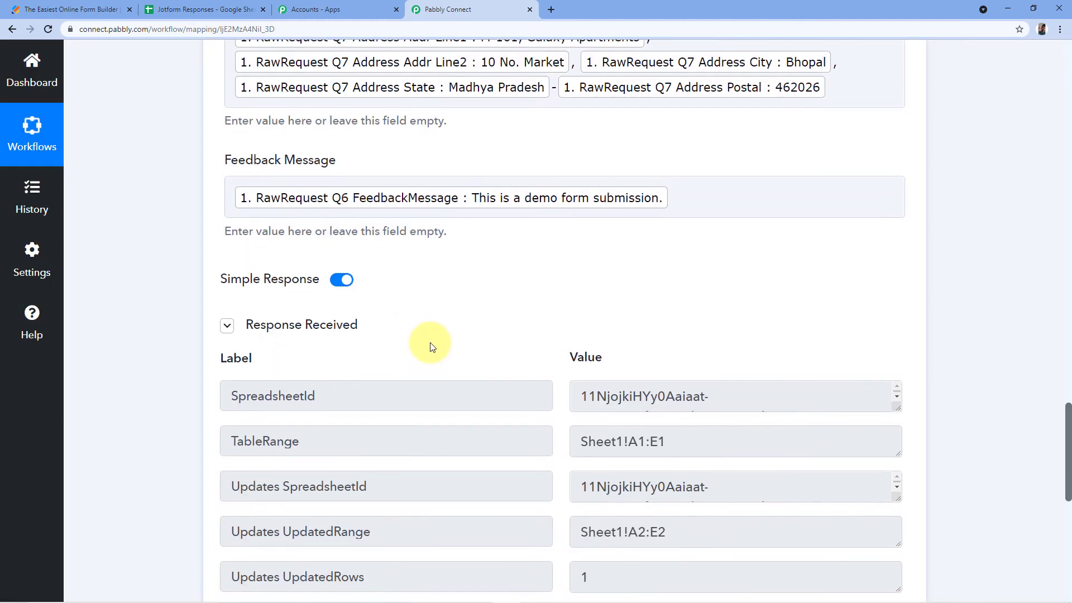
scroll(536, 293, down, 2)
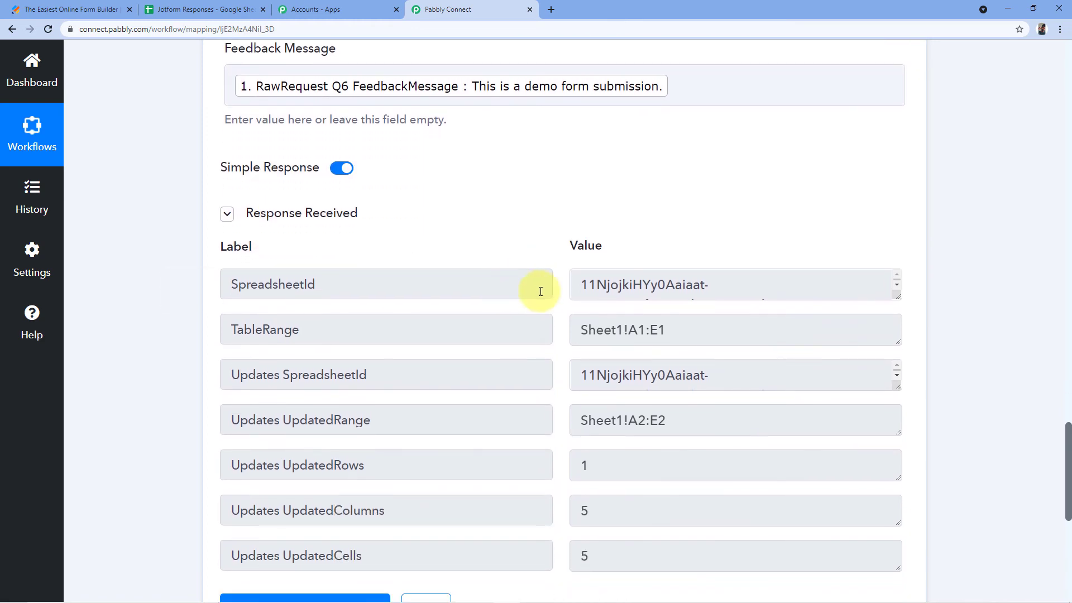
scroll(446, 262, up, 5)
scroll(456, 270, up, 2)
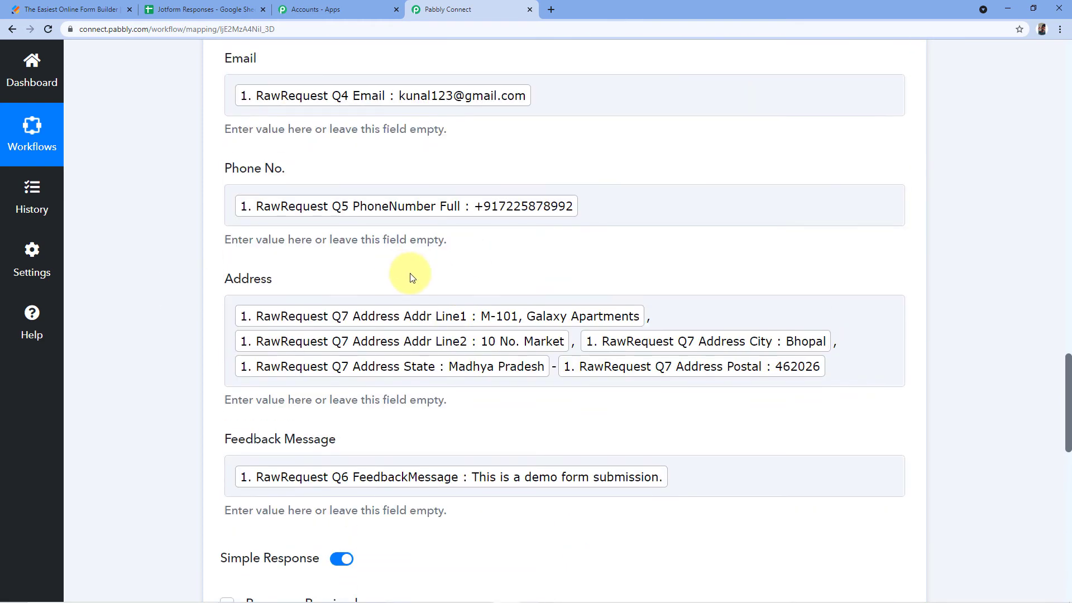
scroll(402, 287, up, 2)
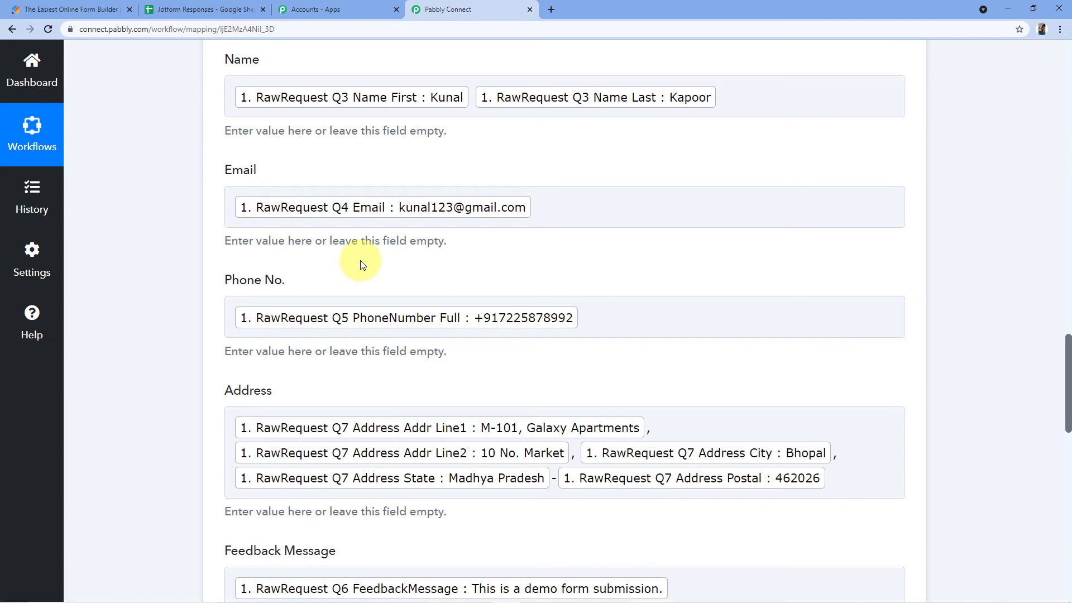
scroll(360, 264, up, 1)
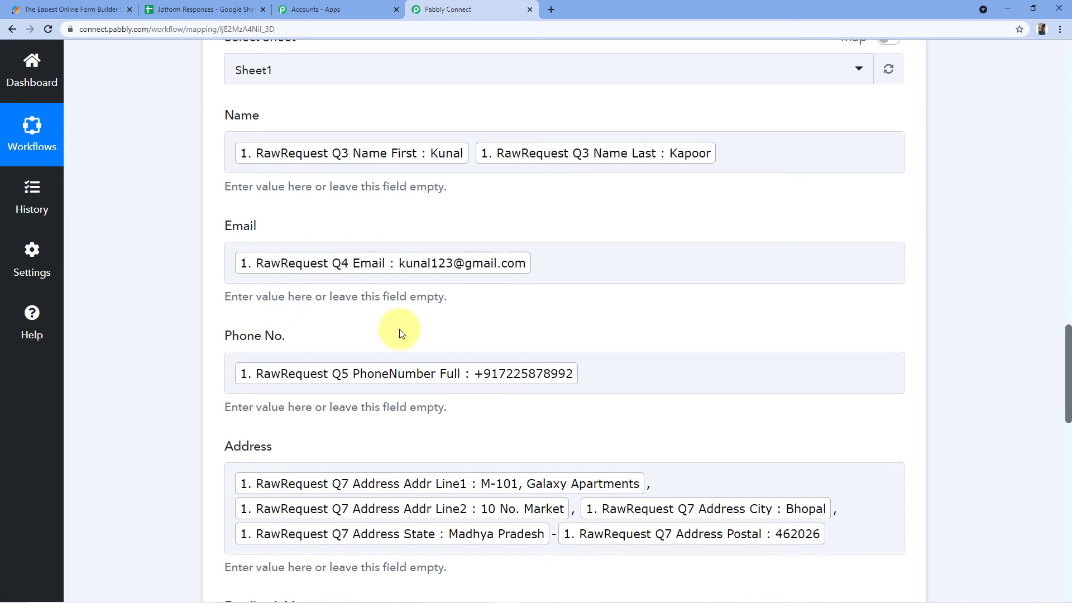
Step: Select row 2 in the Jotform Responses sheet and remove its bold formatting
click(208, 8)
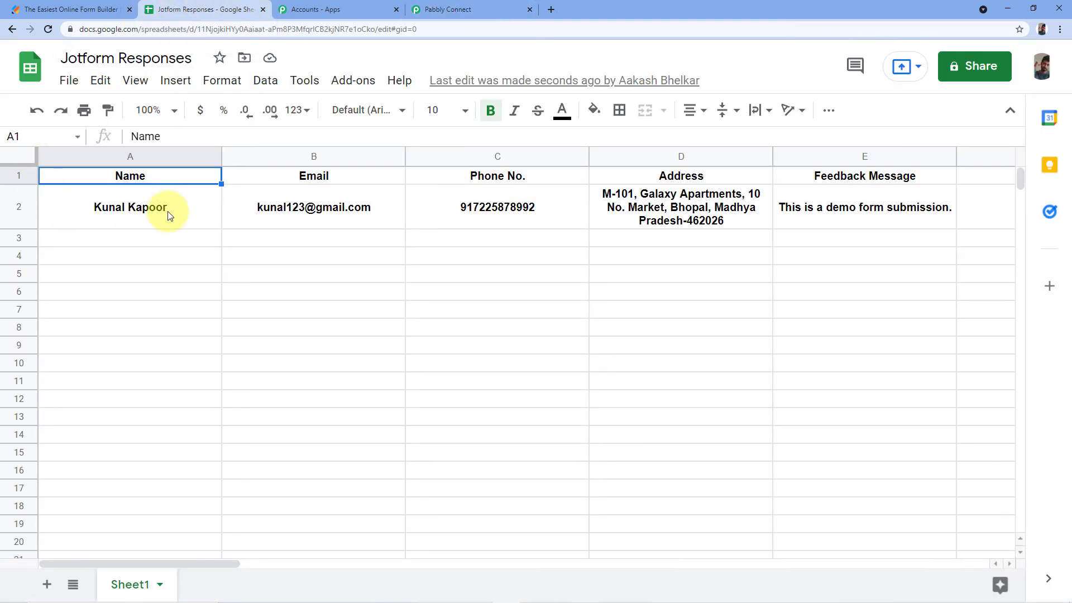
click(18, 211)
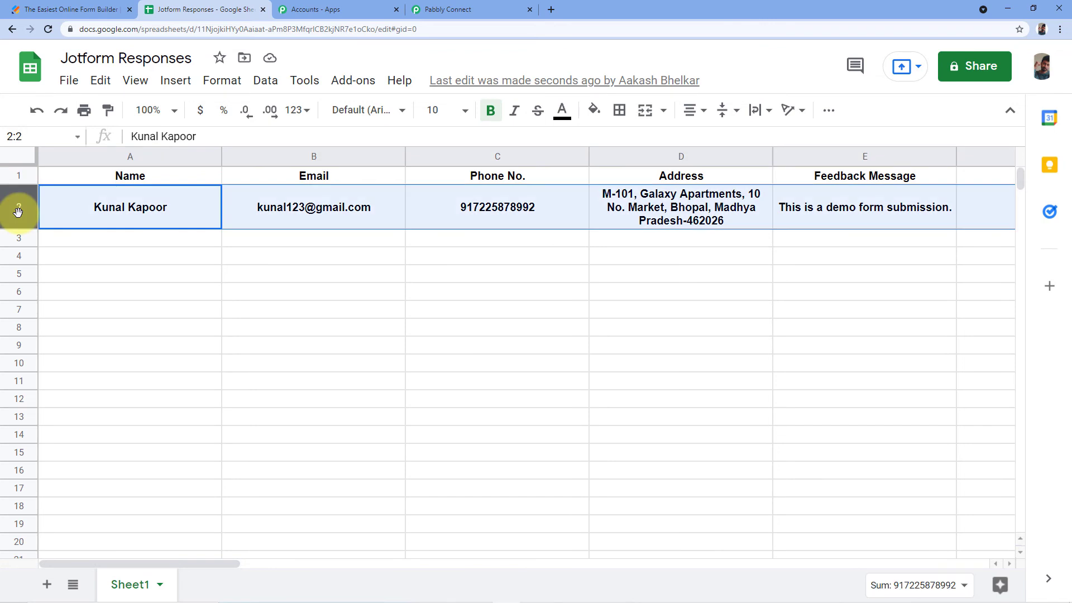
key(ctrl+b)
click(122, 253)
Step: Verify row 2's name, email, phone, address and feedback values against the form
click(151, 216)
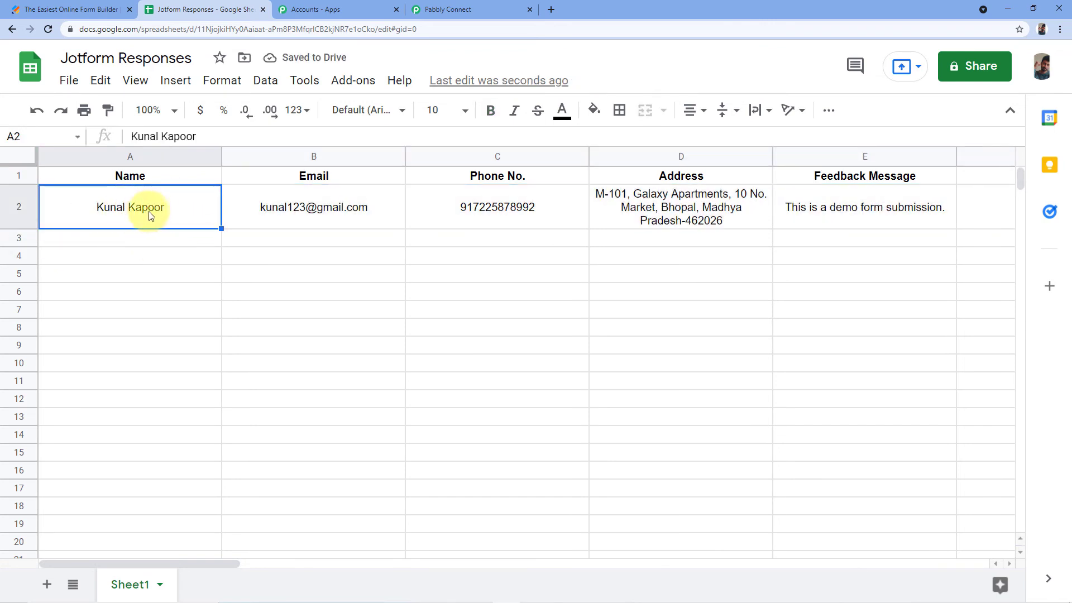
click(92, 9)
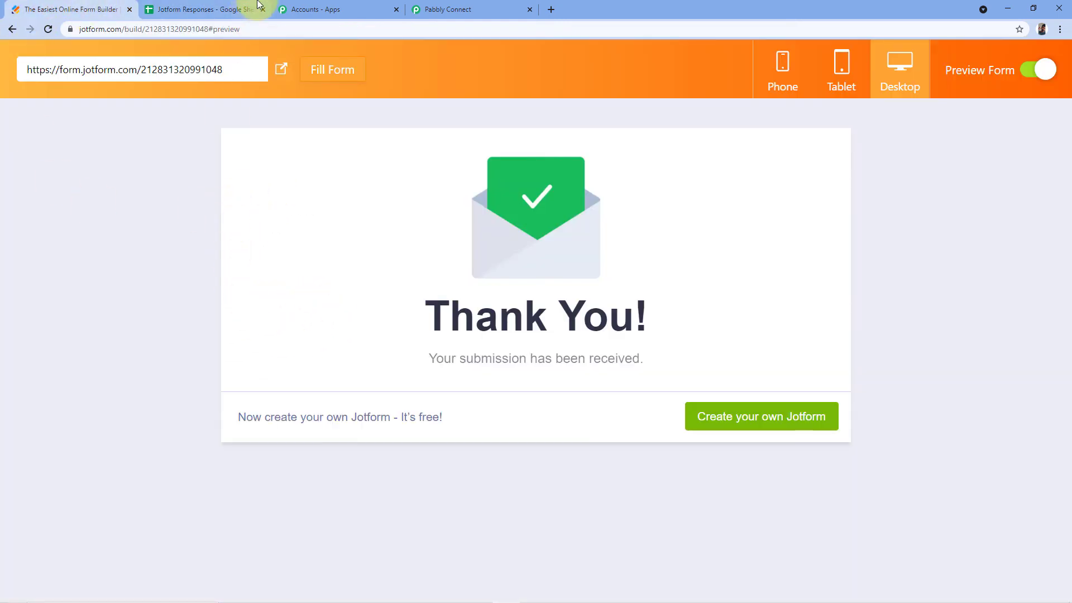
click(240, 9)
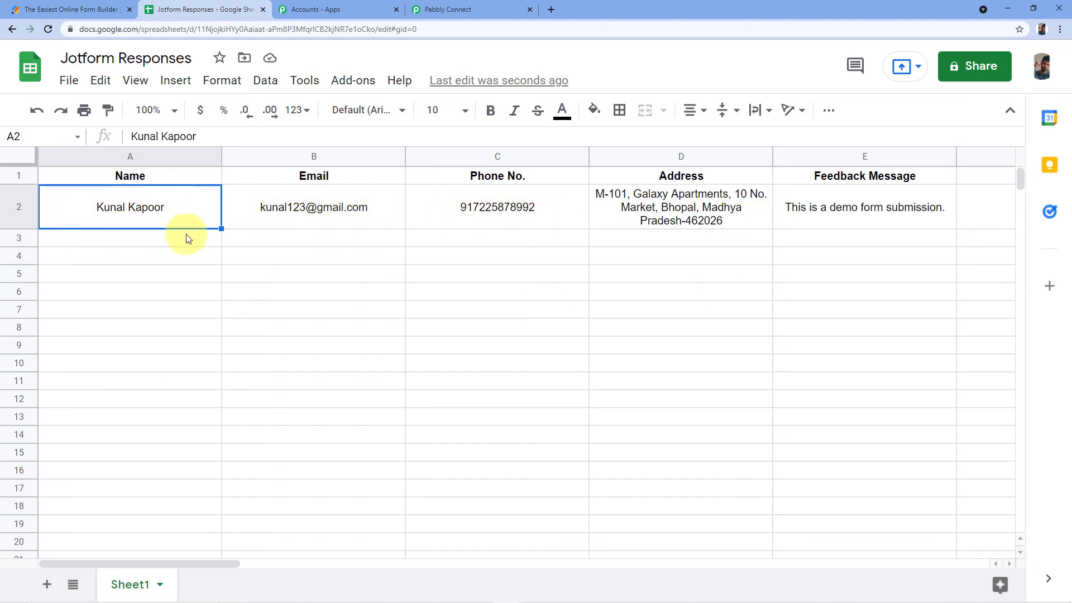
click(313, 208)
click(452, 208)
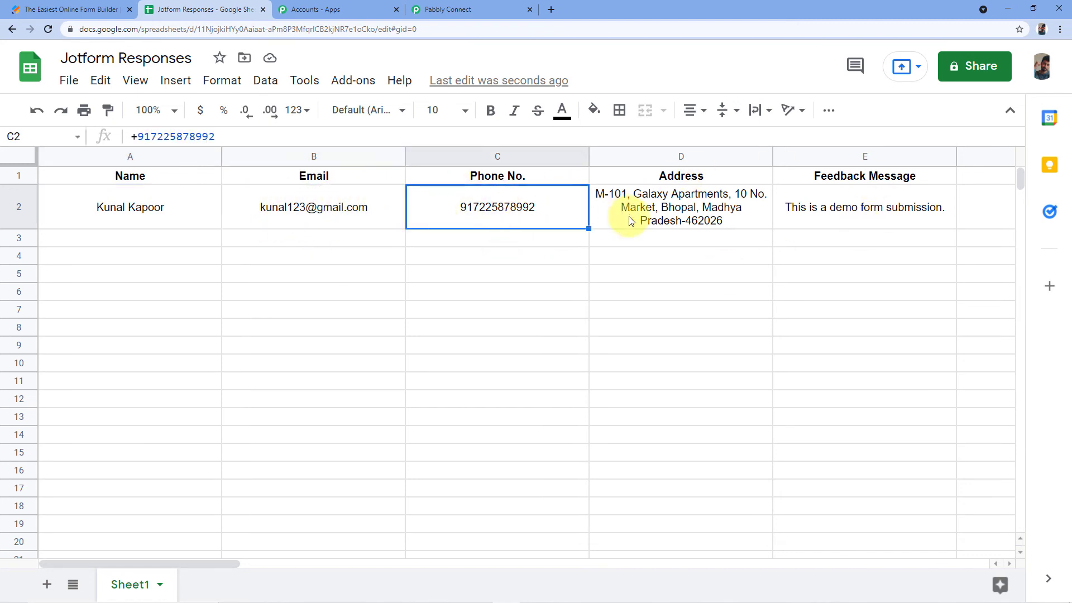
click(658, 218)
click(853, 215)
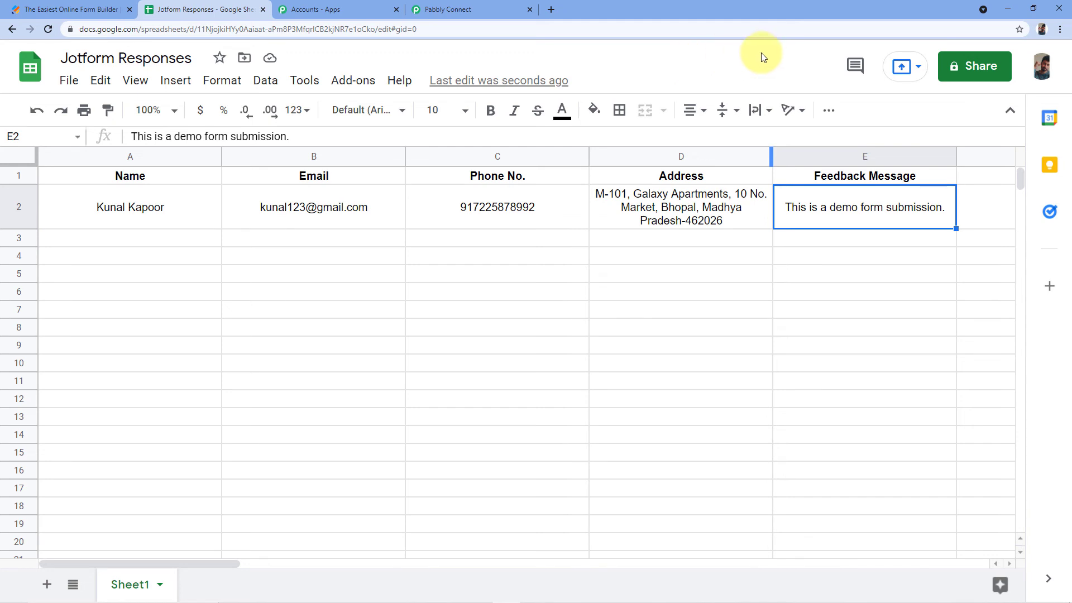
mouse_move(313, 206)
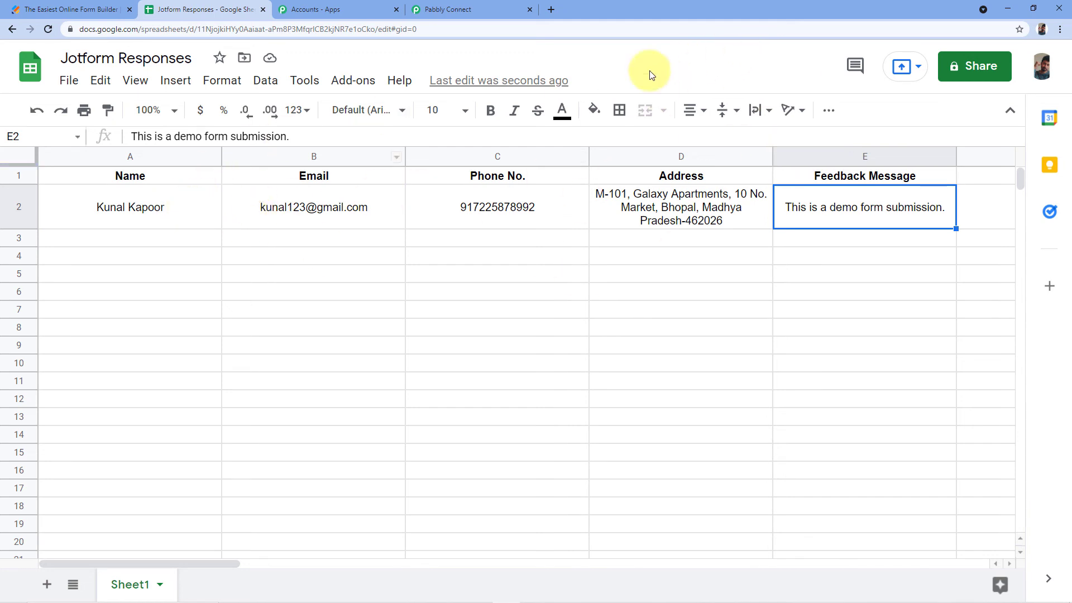
click(204, 182)
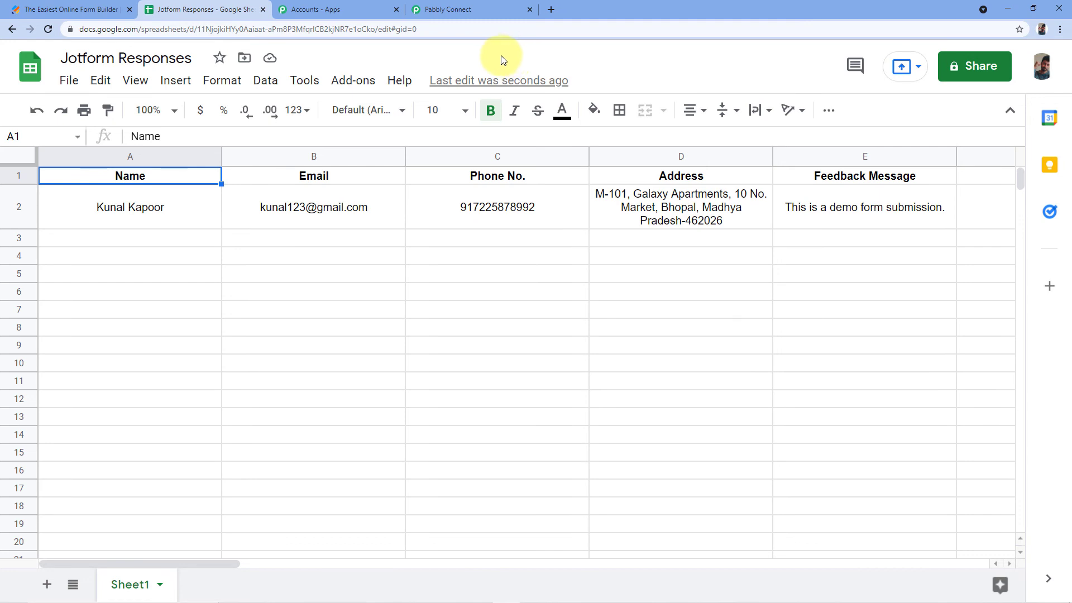
Step: Reload the Feedback Form preview and glance at the Jotform Responses sheet
click(73, 8)
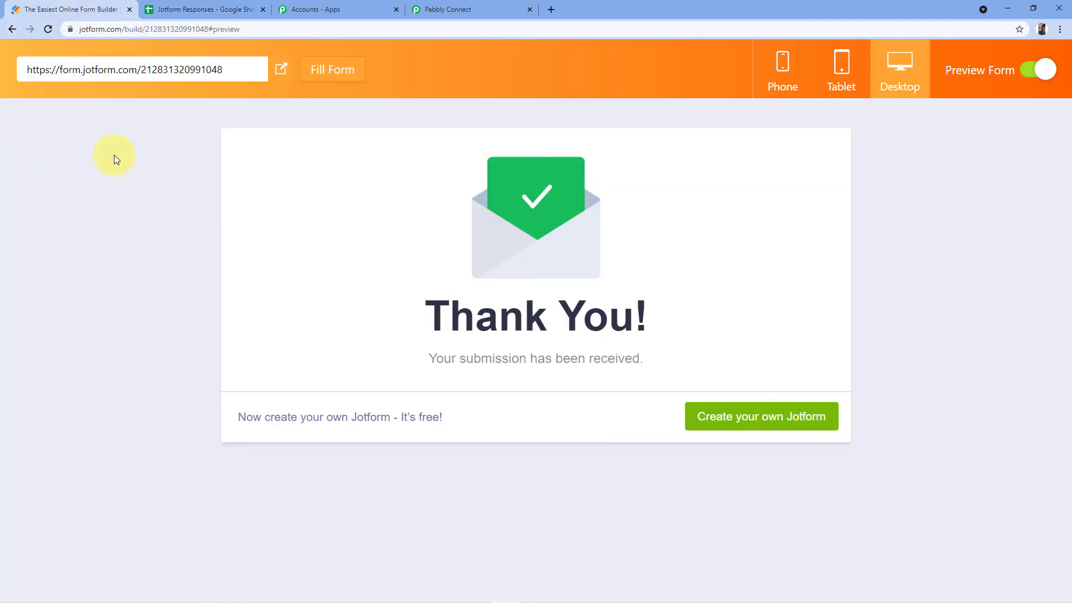
key(F5)
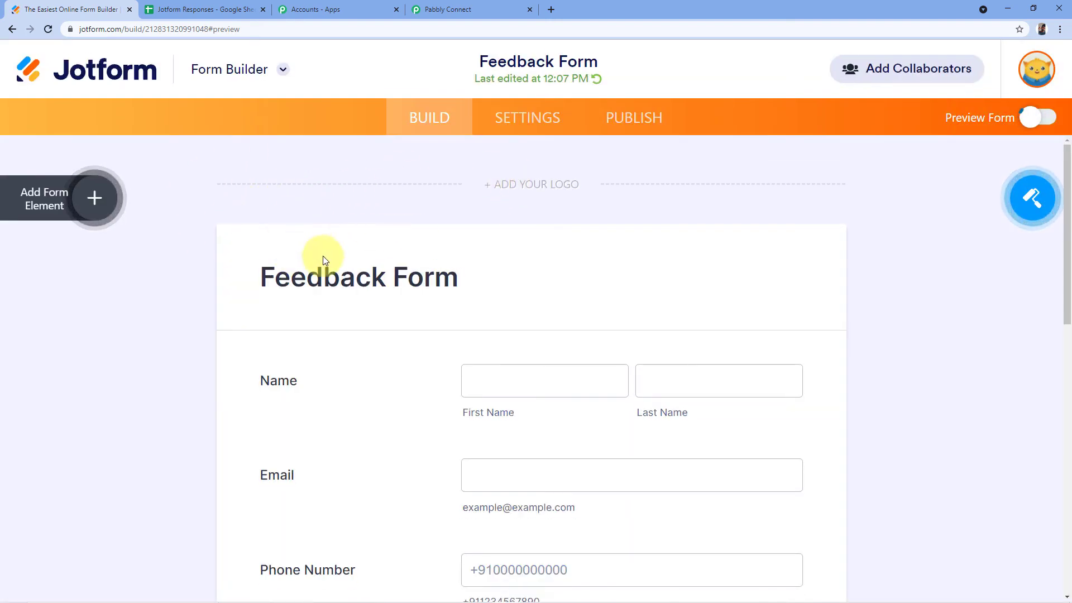
scroll(352, 248, down, 2)
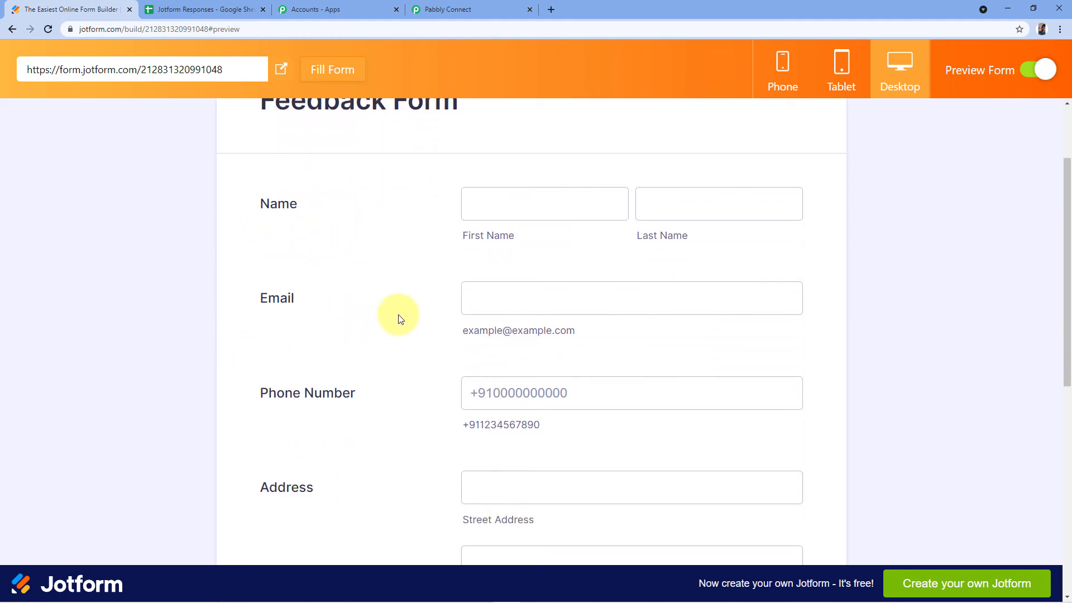
click(185, 10)
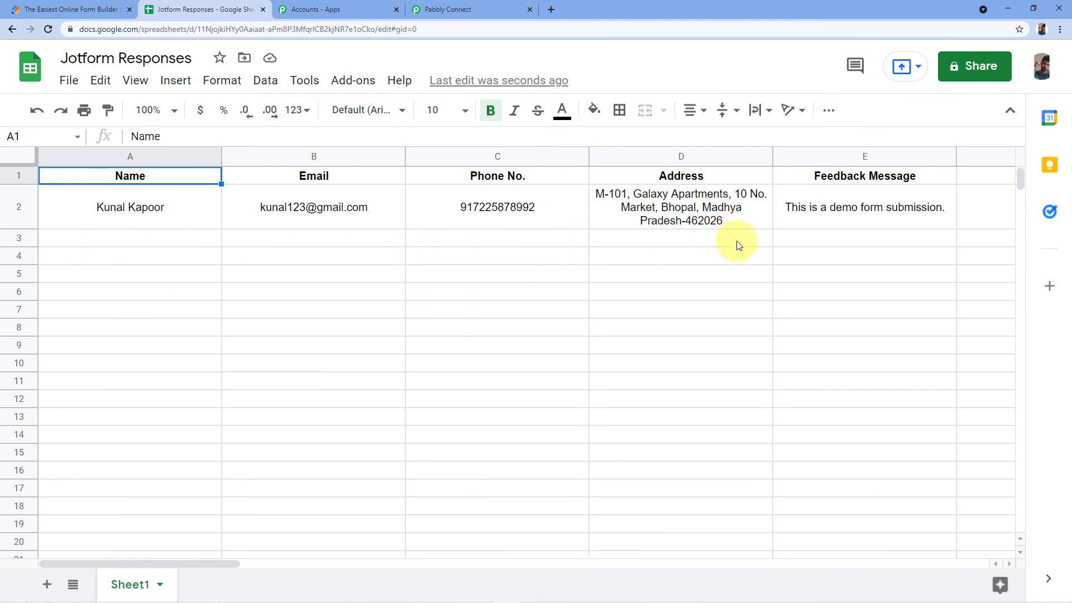
click(95, 9)
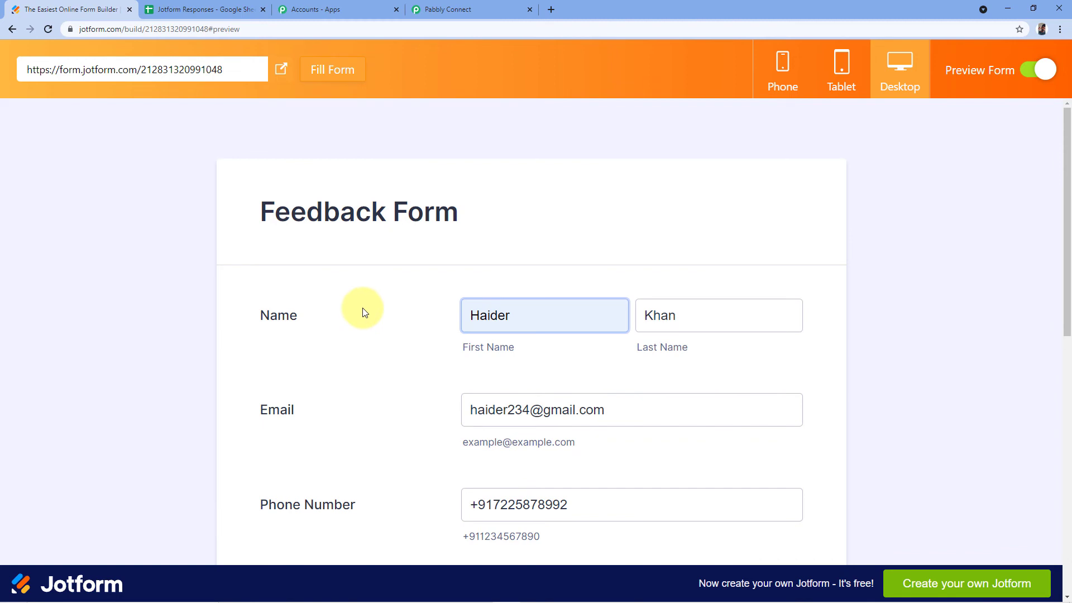
Step: Fill the test submission's email, phone and feedback message 'This is a real time test'
scroll(364, 311, down, 3)
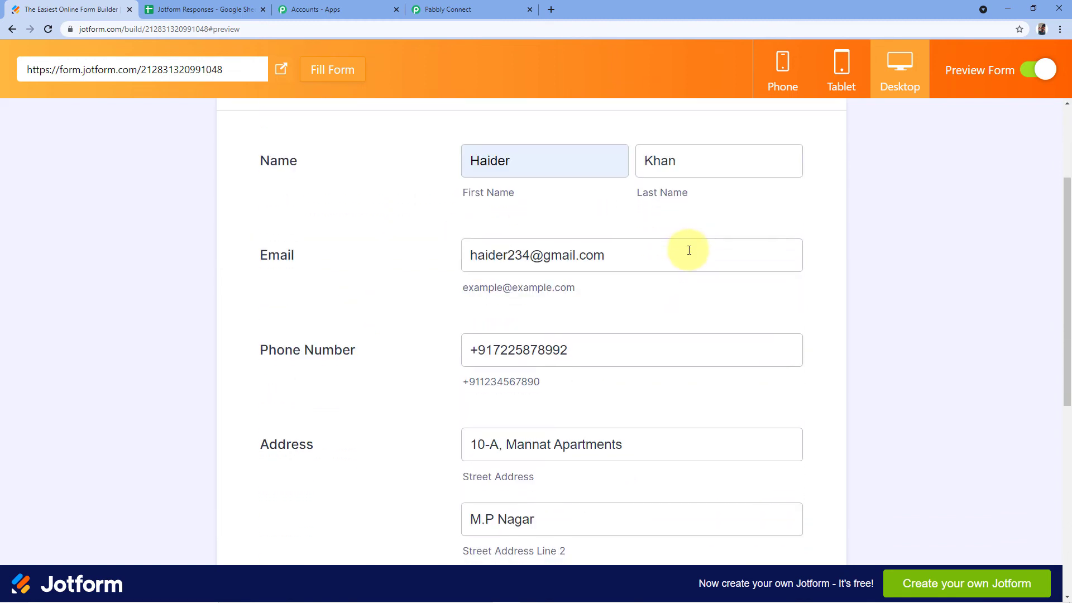
click(519, 241)
scroll(580, 242, down, 2)
click(371, 237)
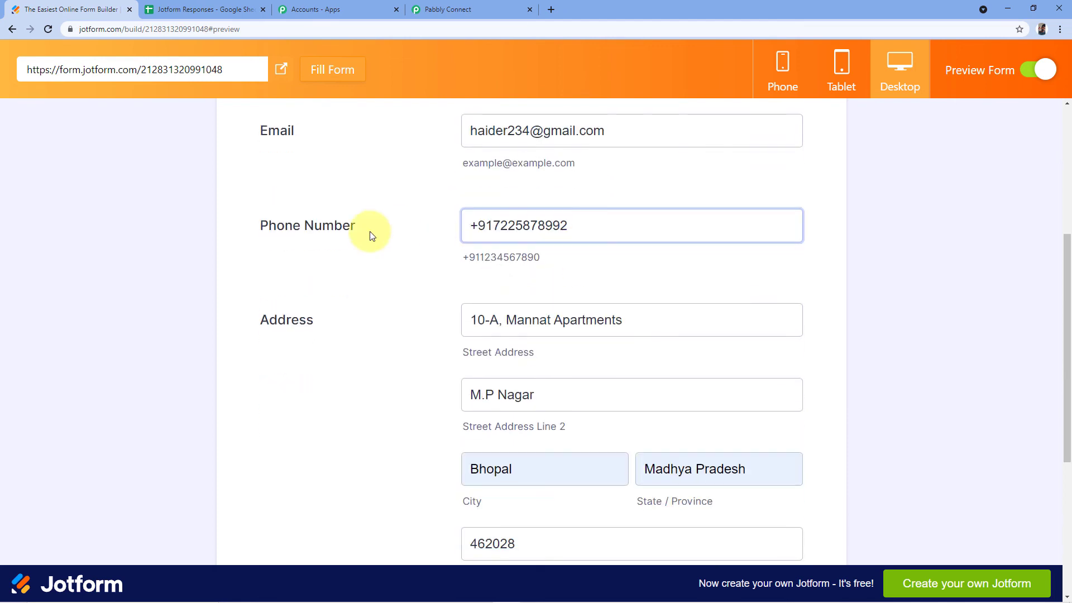
scroll(425, 263, down, 2)
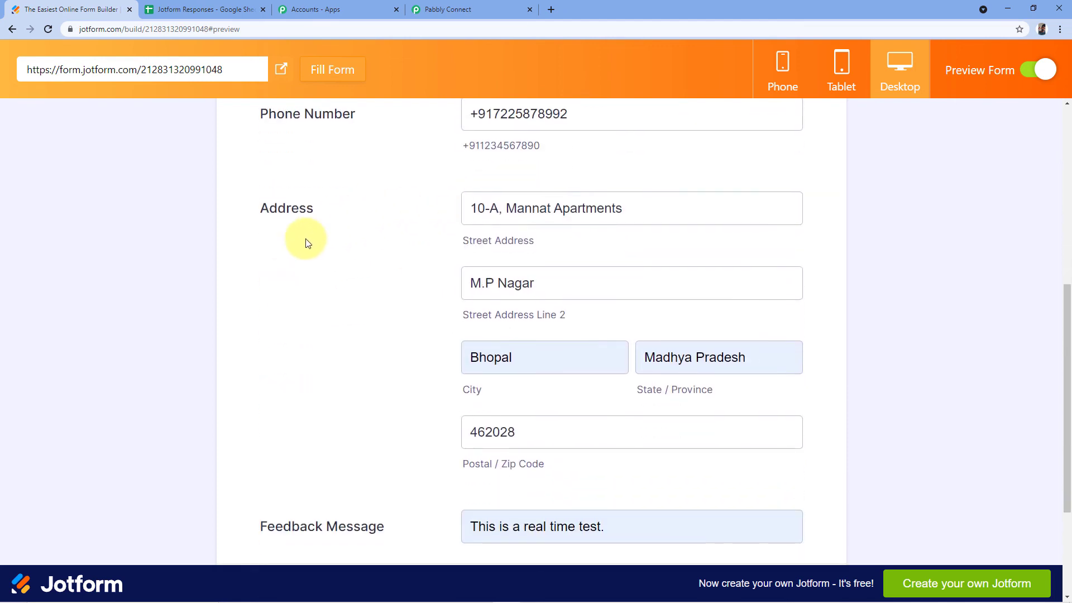
scroll(416, 335, down, 2)
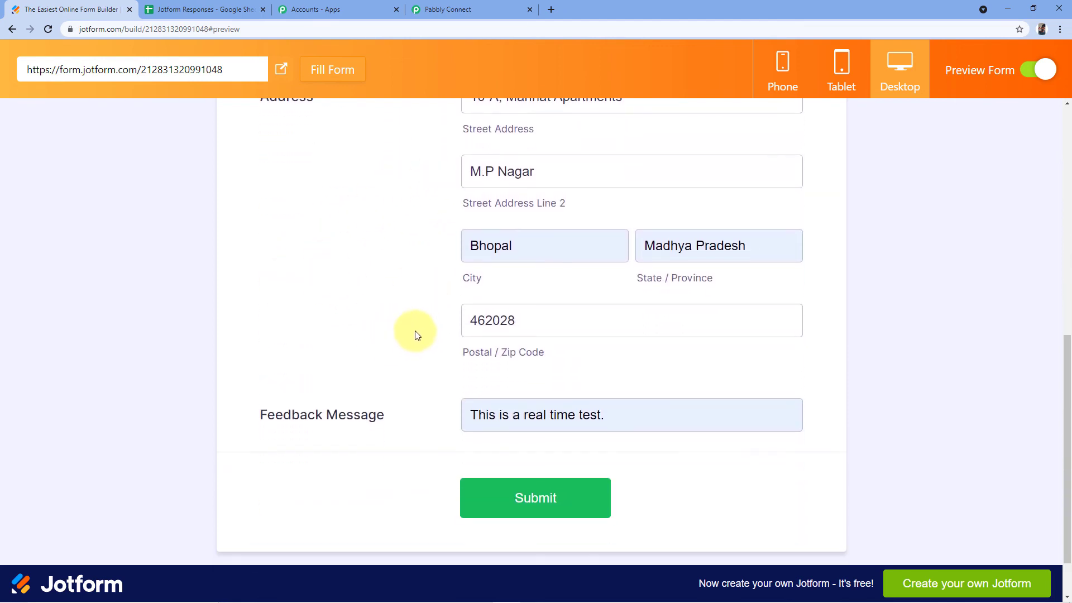
scroll(420, 334, down, 2)
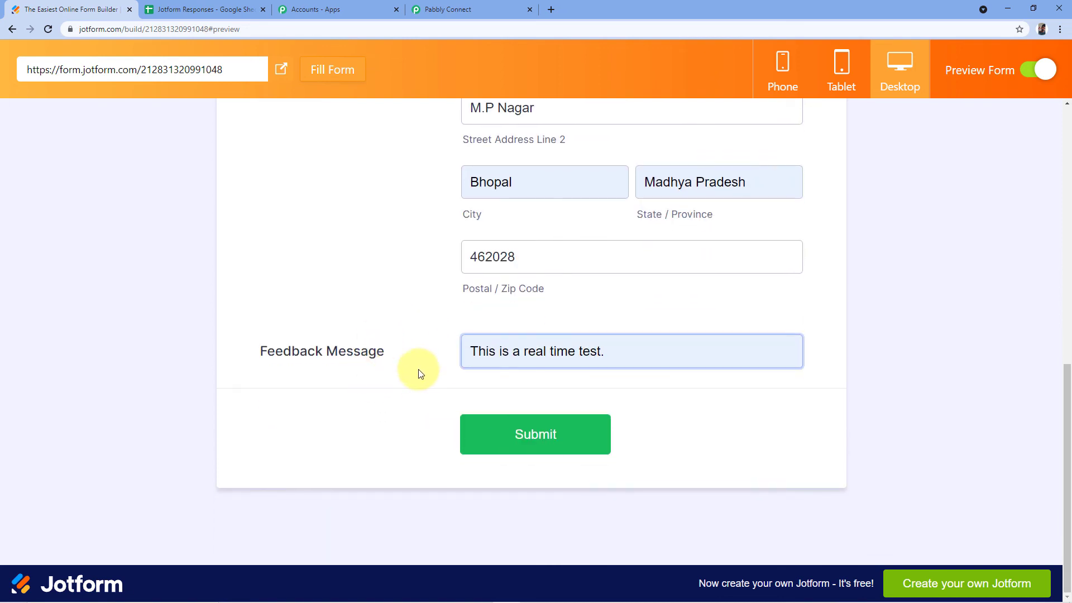
click(400, 353)
click(861, 388)
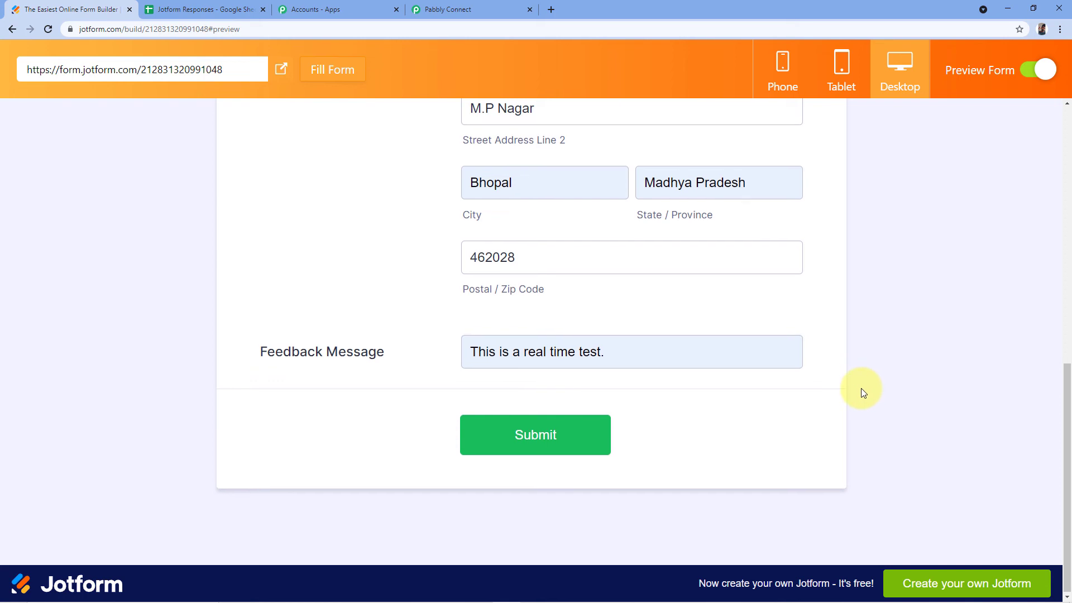
scroll(861, 387, up, 1)
scroll(849, 335, down, 1)
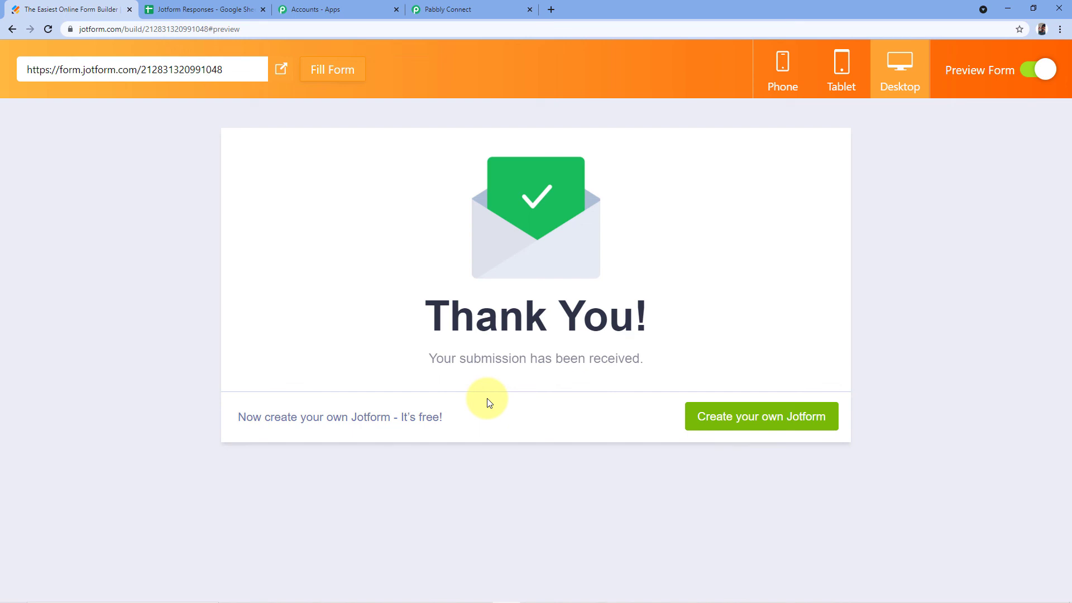
Step: Check the new submitter's name in cell A3 of the Jotform Responses sheet
click(204, 9)
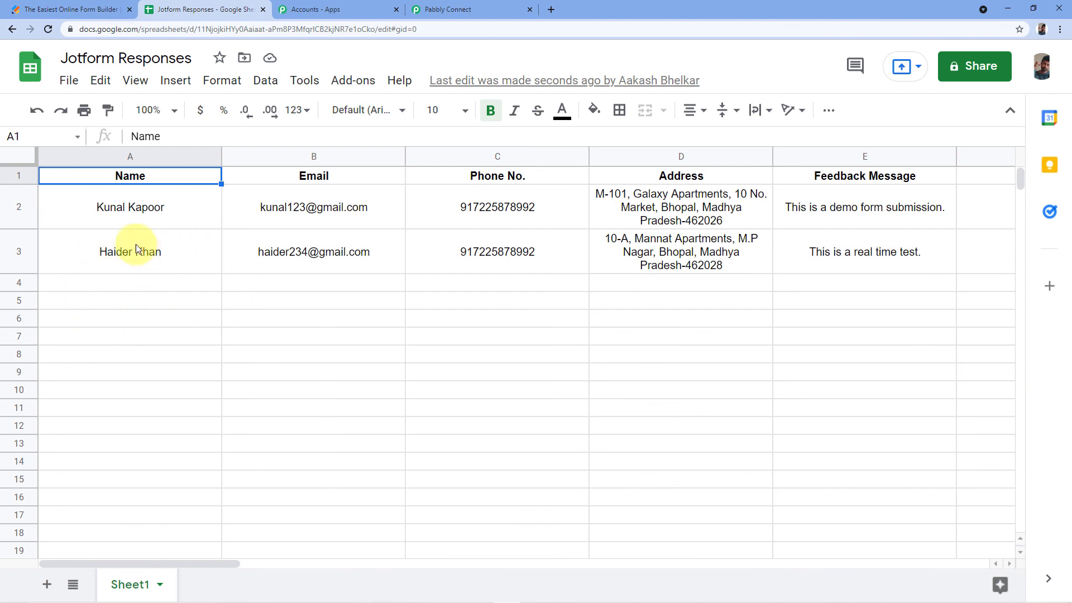
click(161, 254)
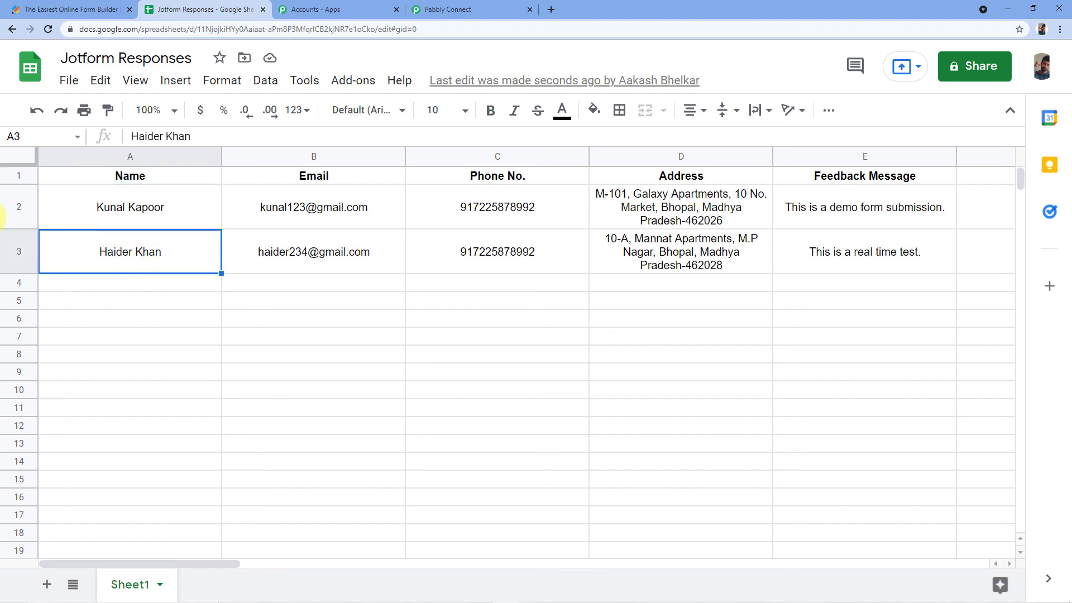
click(84, 6)
click(221, 8)
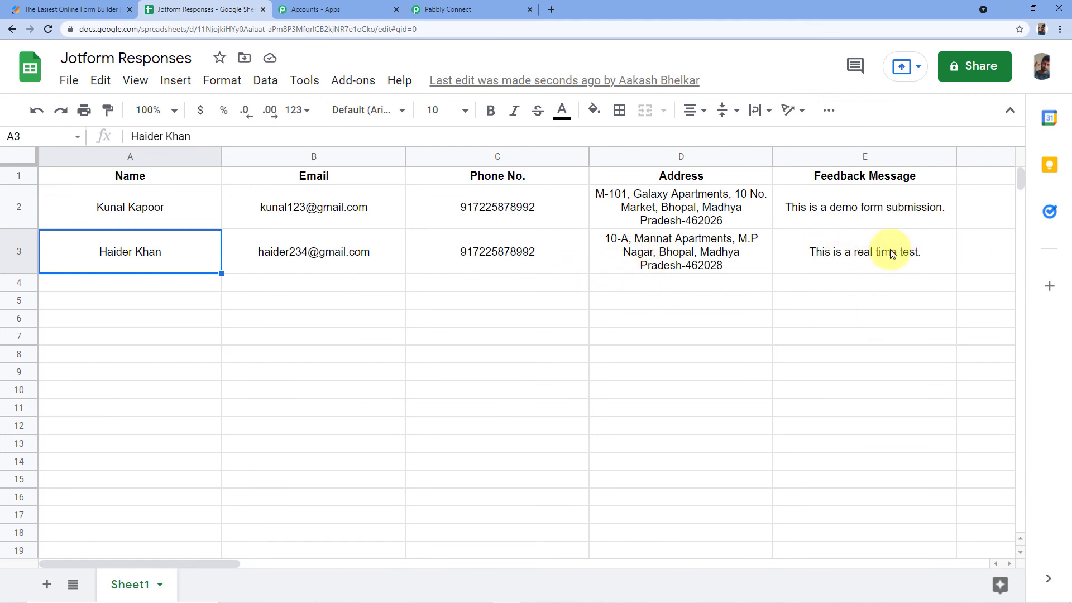
Step: Check the new feedback message in cell E3 against the Jotform thank-you page
click(837, 251)
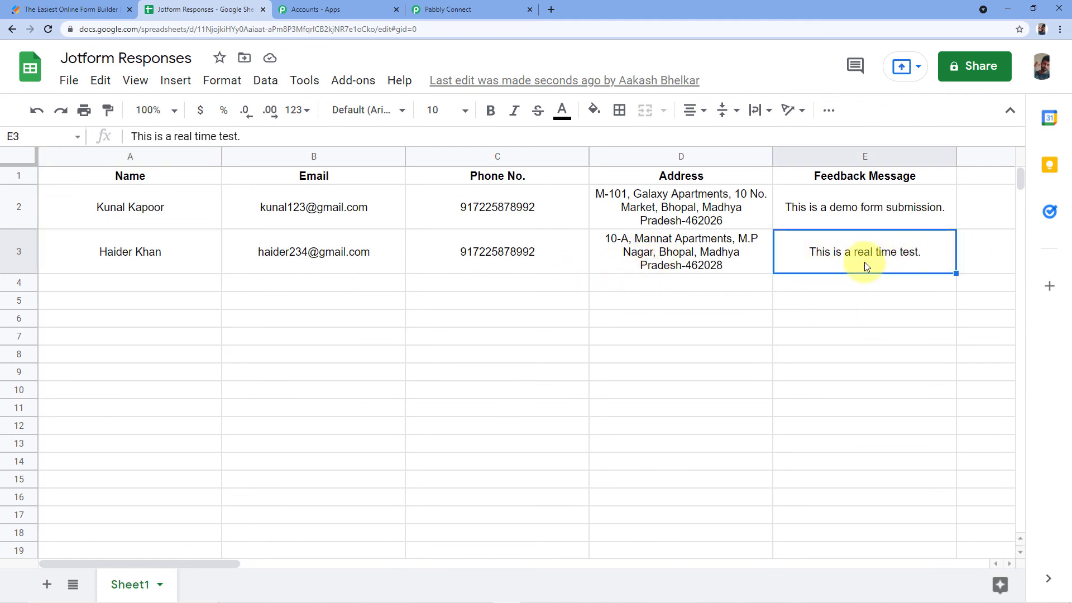
click(8, 6)
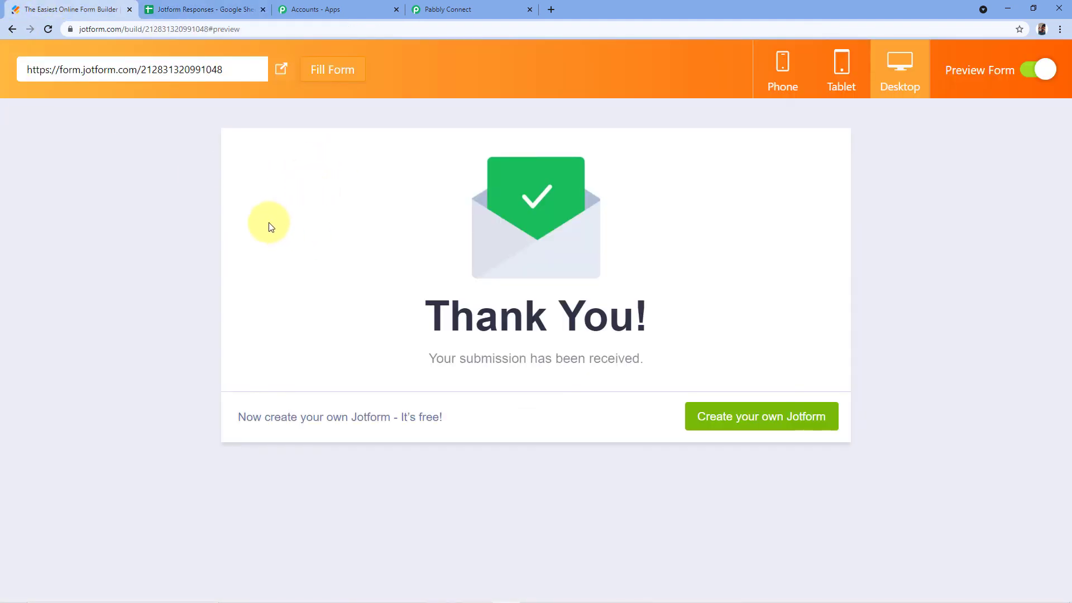
click(215, 7)
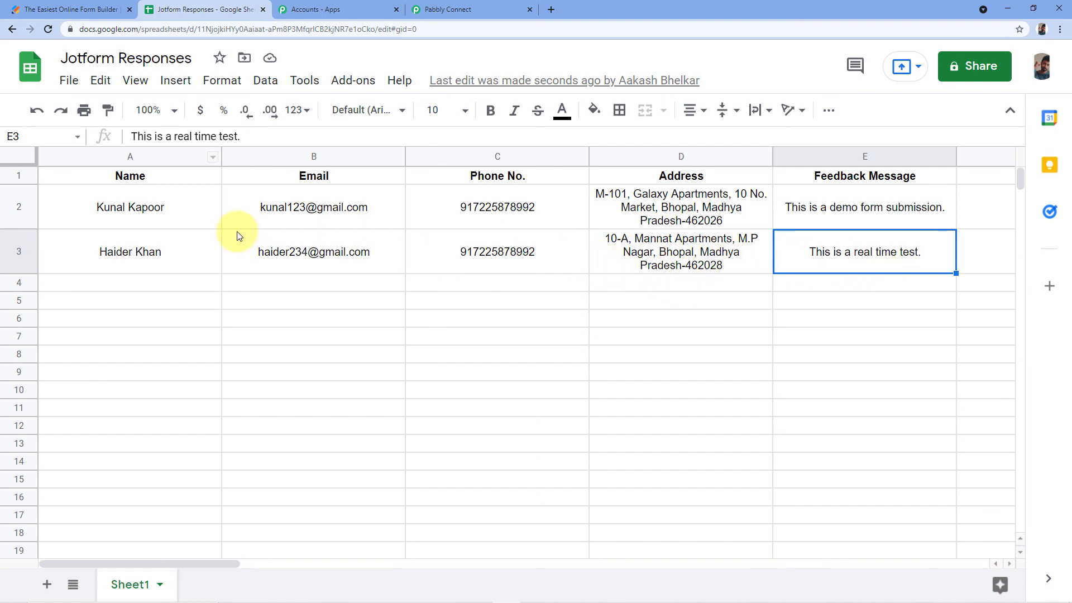
click(176, 182)
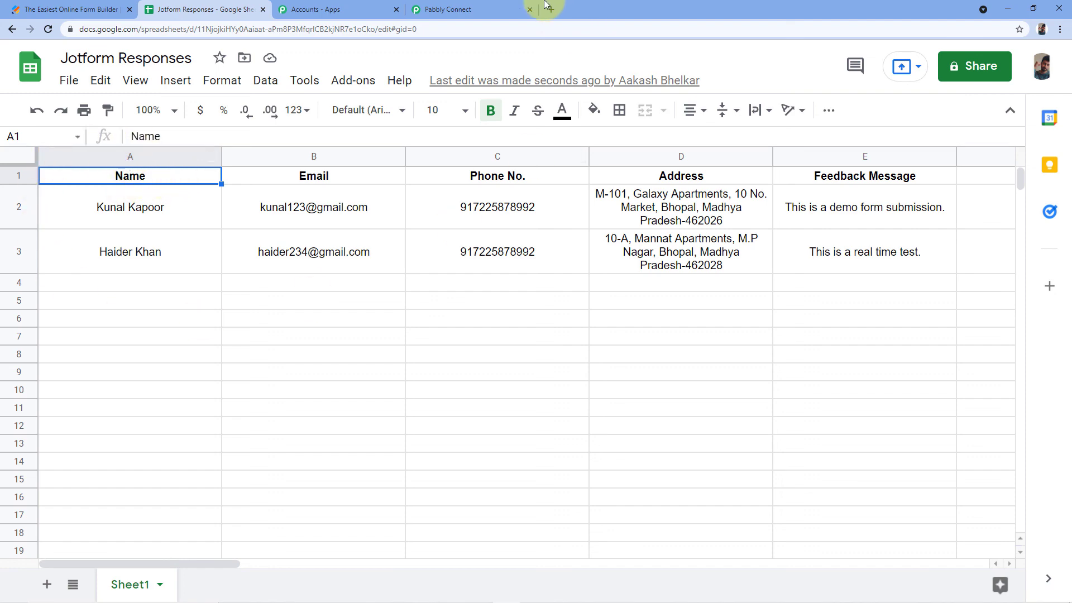
click(511, 9)
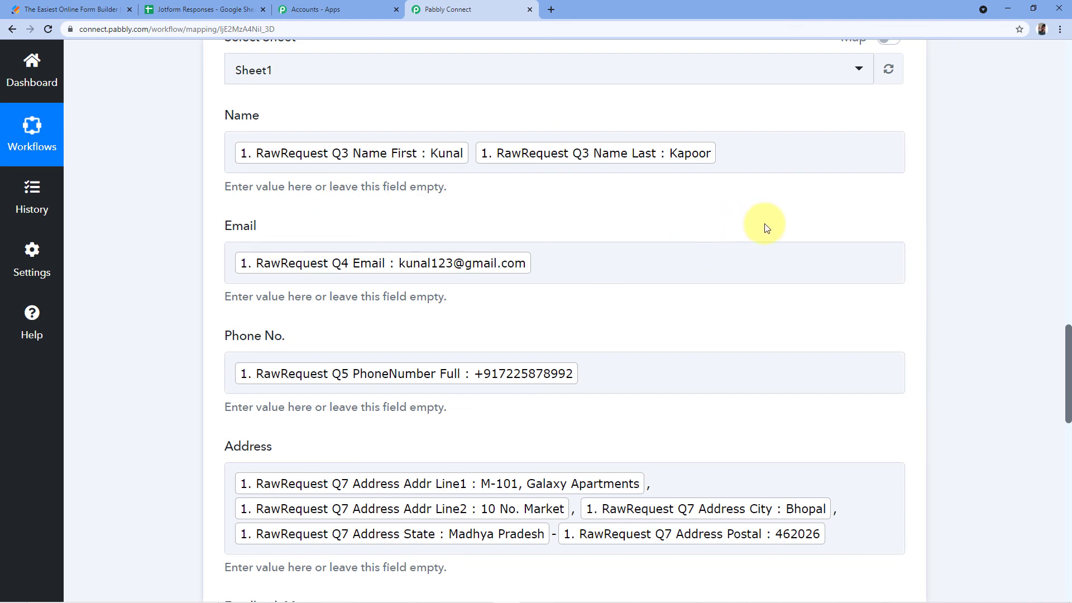
Step: Collapse the Google Sheets Add New Row and JotForm New Response cards into a compact overview
scroll(792, 240, up, 3)
scroll(854, 257, up, 4)
scroll(904, 256, up, 5)
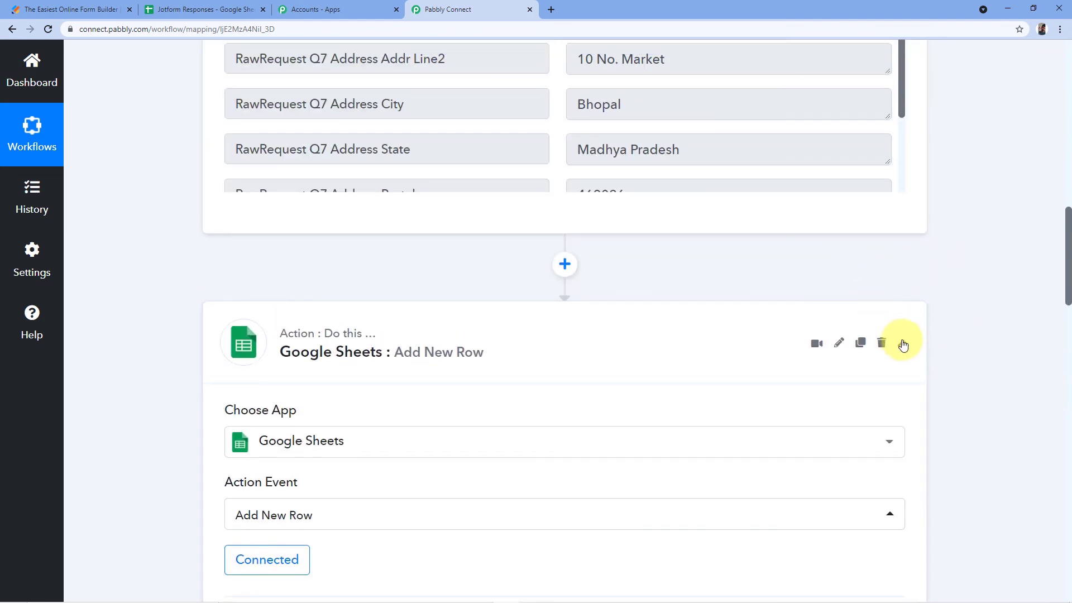
click(903, 345)
scroll(947, 227, up, 2)
scroll(947, 227, up, 7)
scroll(947, 227, up, 6)
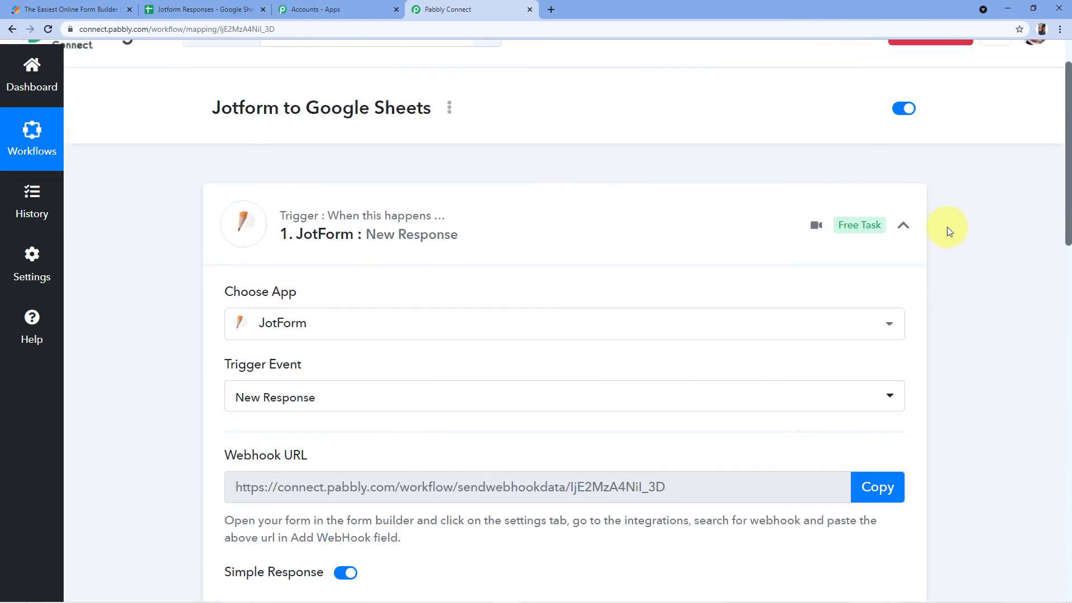
click(905, 270)
scroll(373, 320, down, 1)
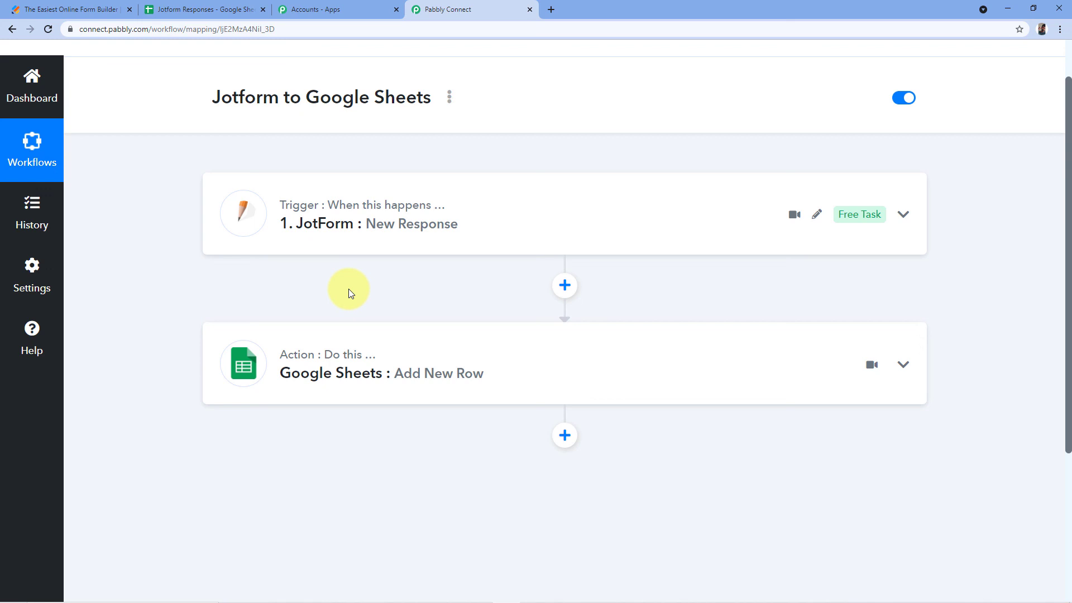
scroll(348, 289, up, 1)
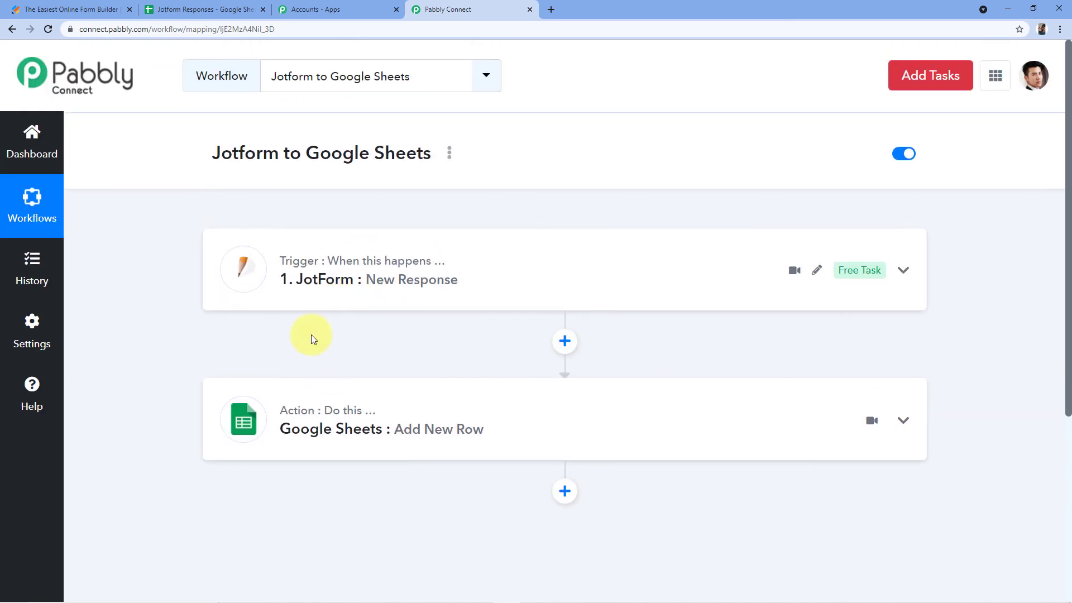